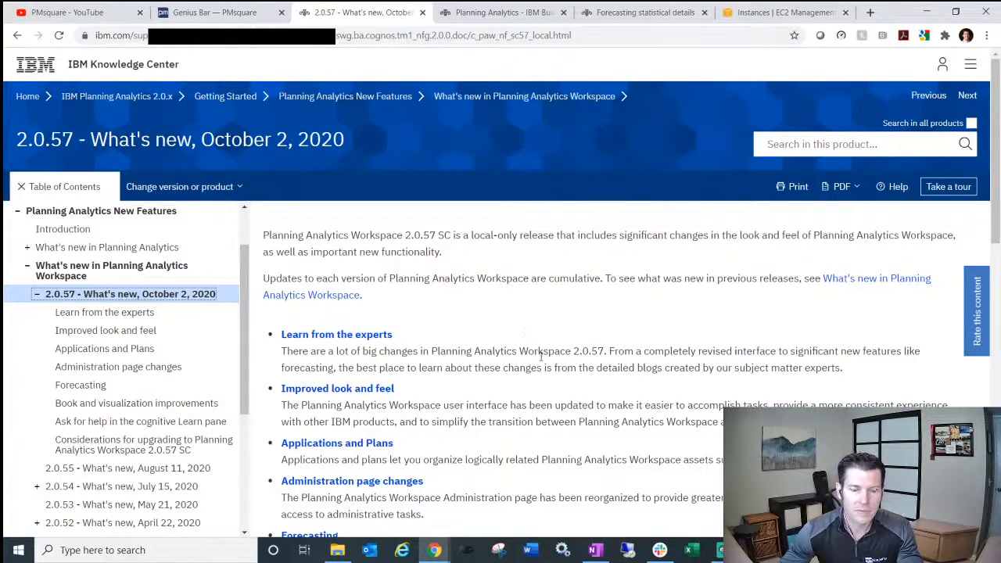
- Scroll the 2.0.57 What's new page and open 'Considerations for upgrading to Planning Analytics Workspace 2.0.57 SC'
{"action": "scroll", "coordinate": [538, 356], "scroll_direction": "down", "scroll_amount": 1}
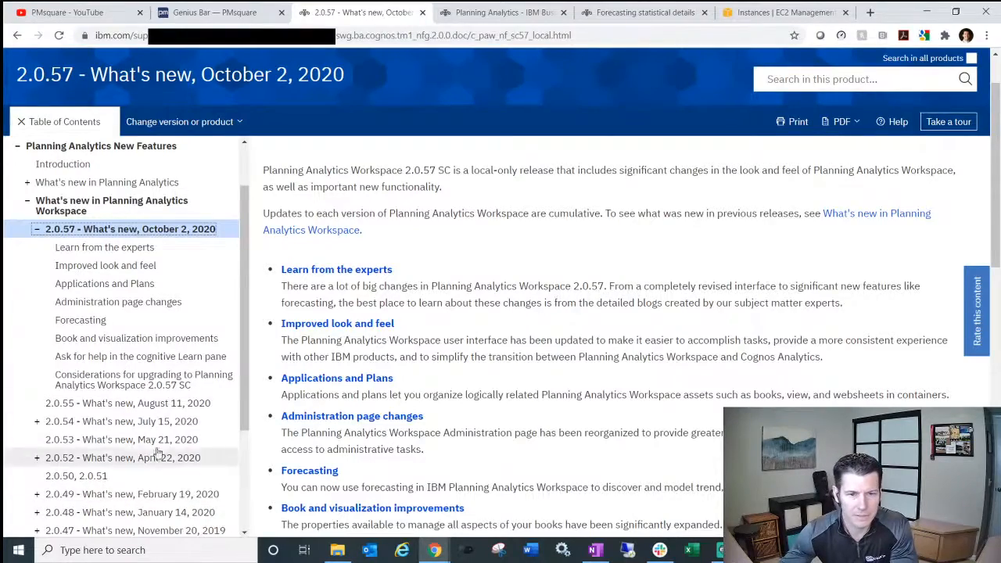
{"action": "scroll", "coordinate": [294, 399], "scroll_direction": "down", "scroll_amount": 2}
{"action": "scroll", "coordinate": [351, 388], "scroll_direction": "down", "scroll_amount": 3}
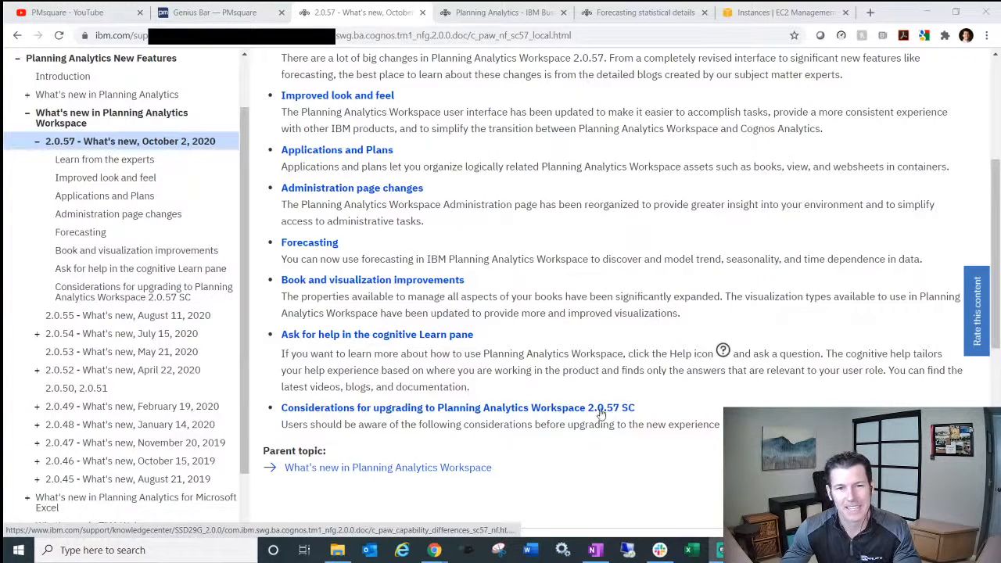
{"action": "left_click", "coordinate": [406, 410]}
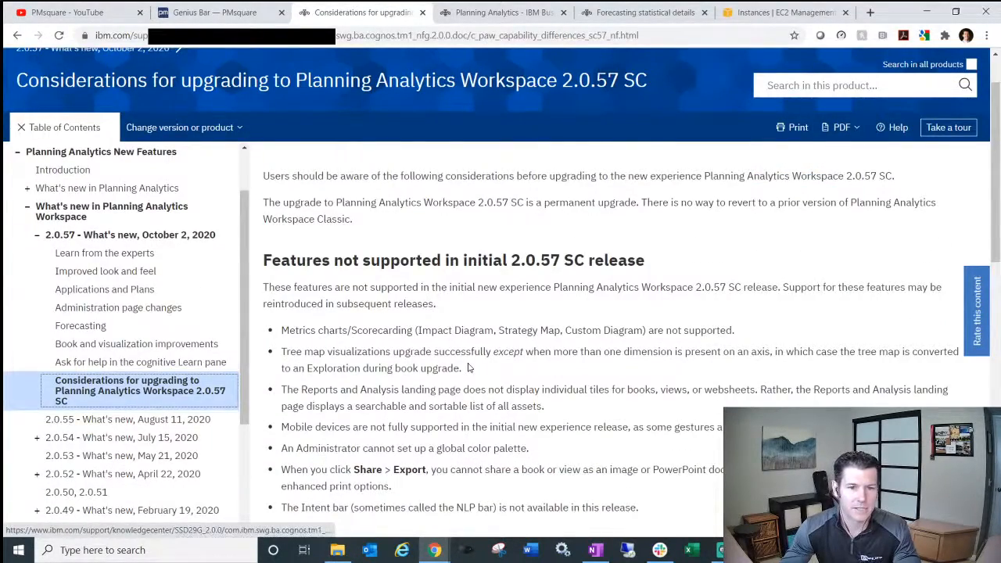
- Go back to '2.0.57 - What's new, October 2, 2020' via the table of contents, then preview Chrome windows
{"action": "scroll", "coordinate": [469, 364], "scroll_direction": "down", "scroll_amount": 1}
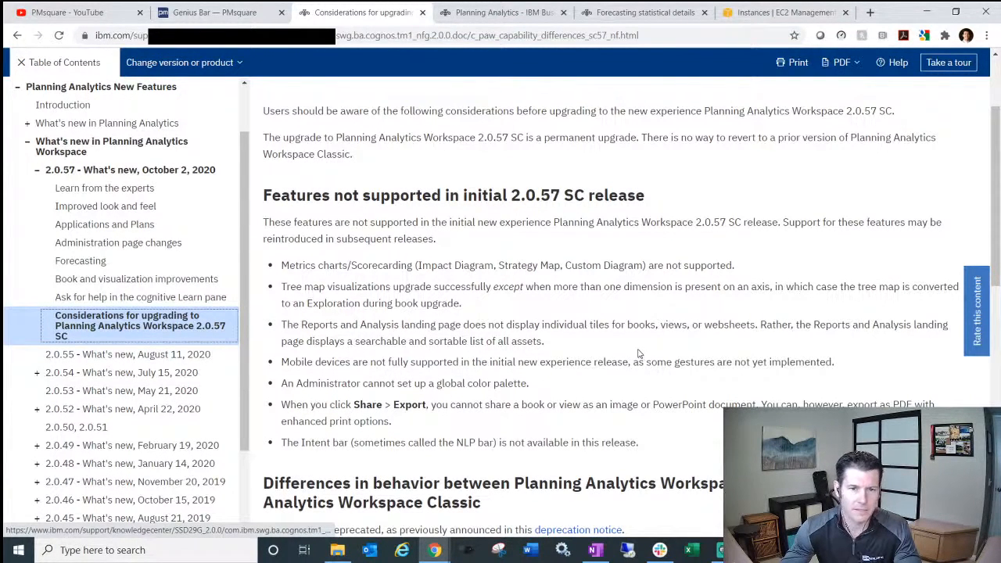
{"action": "left_click", "coordinate": [146, 171]}
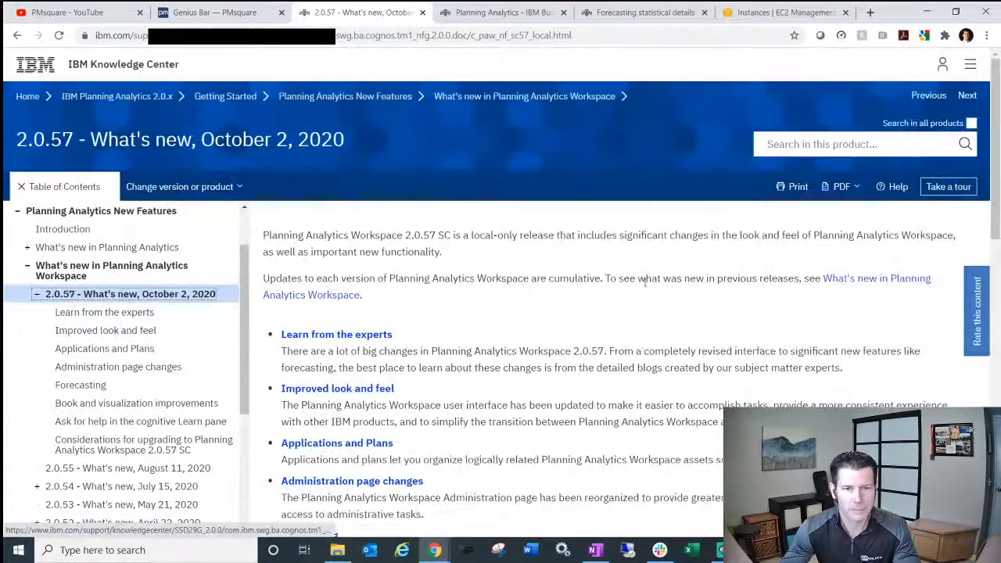
{"action": "scroll", "coordinate": [633, 376], "scroll_direction": "down", "scroll_amount": 4}
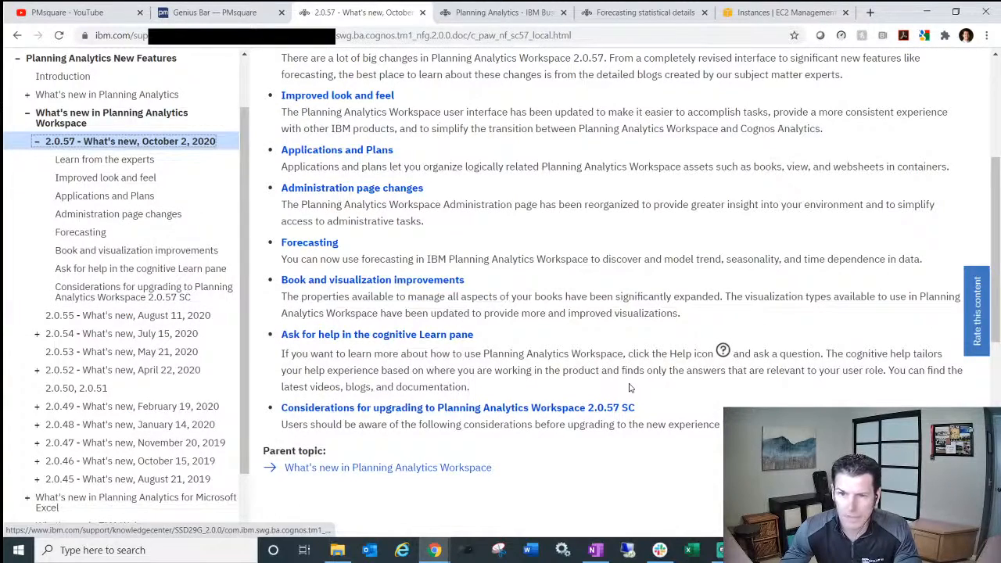
{"action": "scroll", "coordinate": [630, 388], "scroll_direction": "up", "scroll_amount": 1}
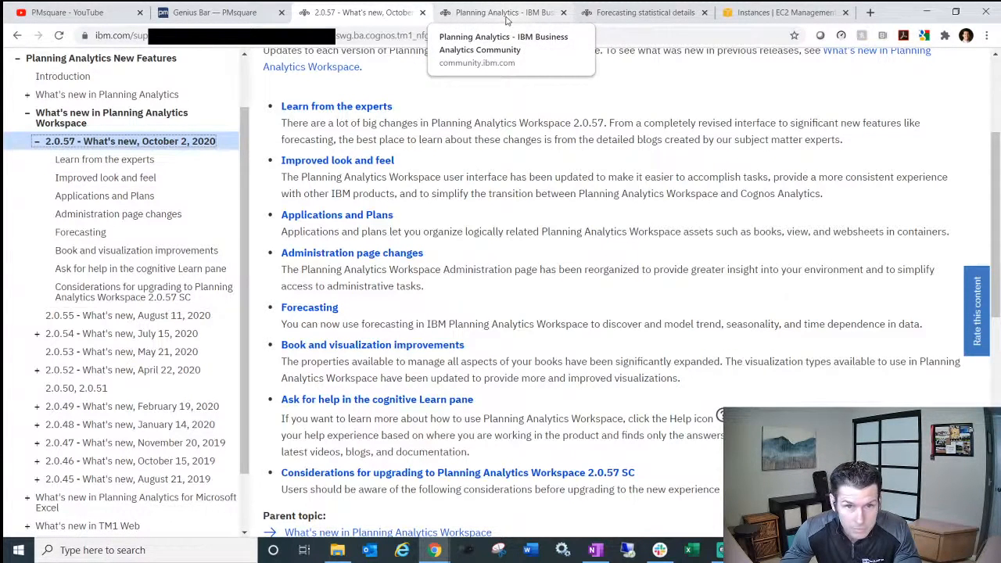
{"action": "left_click", "coordinate": [436, 552]}
- Switch to the Planning Analytics Home window and confirm version 2.0.57 in Admin > About IBM Planning Analytics
{"action": "left_click", "coordinate": [480, 510]}
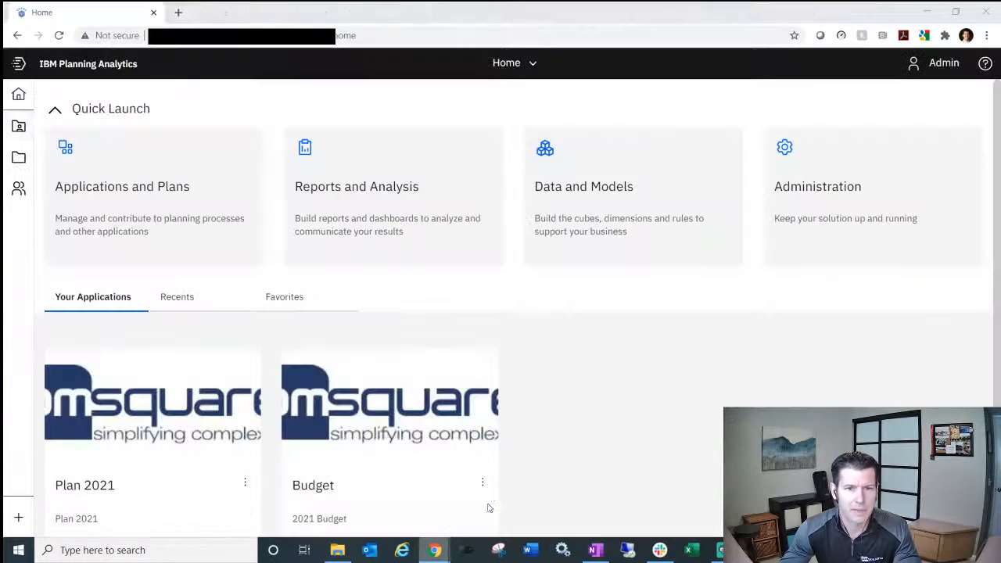
{"action": "left_click", "coordinate": [985, 64]}
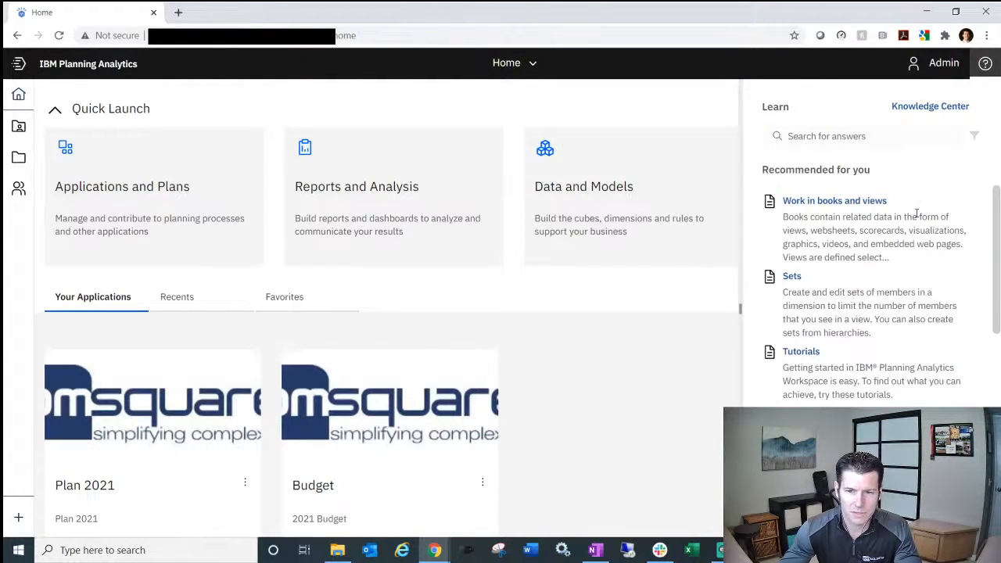
{"action": "left_click", "coordinate": [925, 67]}
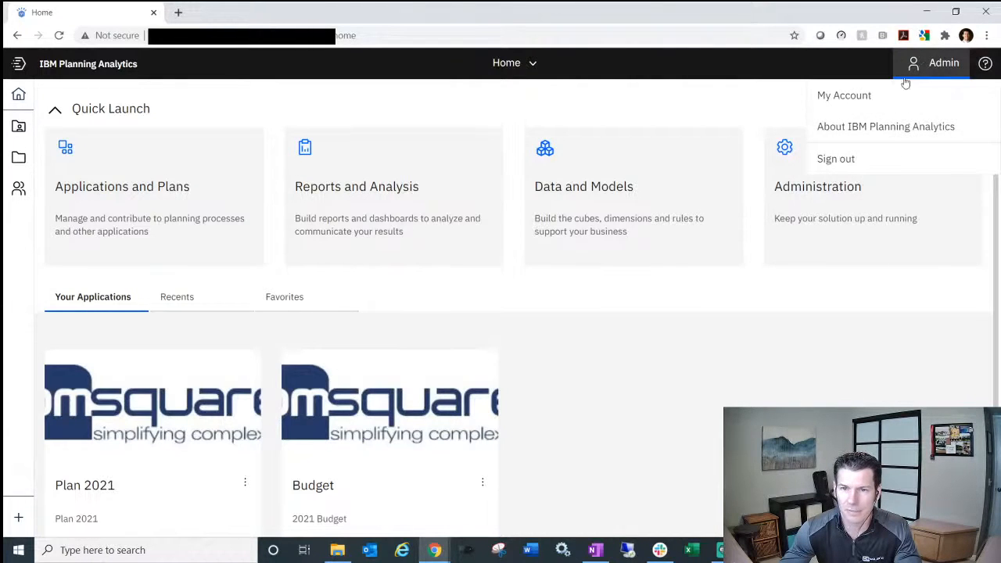
{"action": "left_click", "coordinate": [903, 131]}
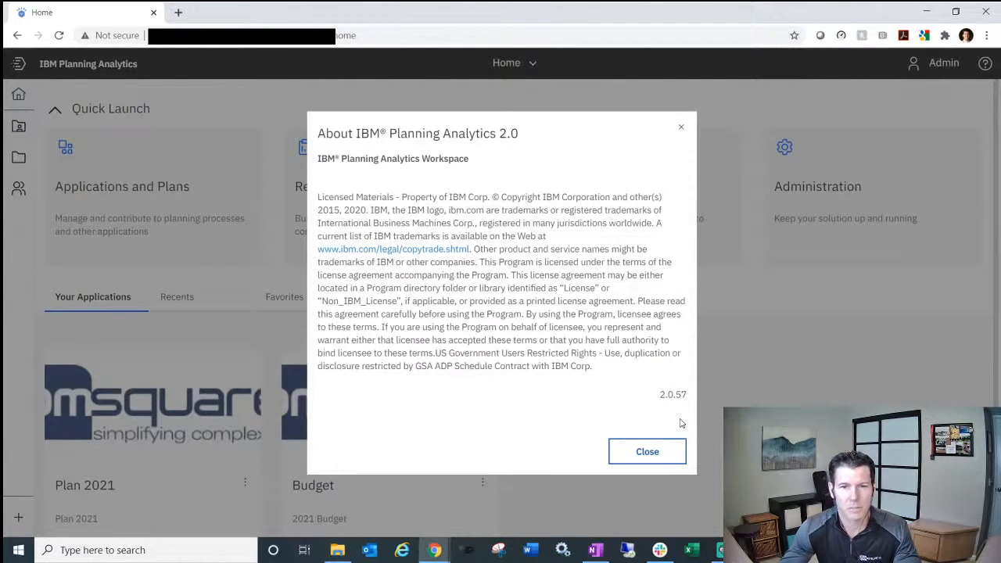
{"action": "left_click", "coordinate": [649, 452]}
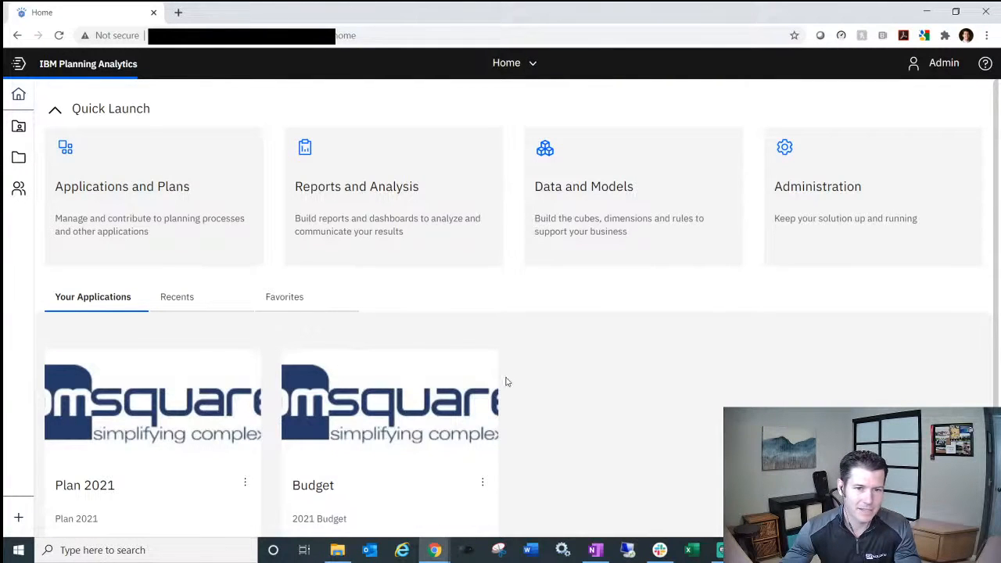
- Open the Applications and Plans Quick Launch tile from the home page
{"action": "scroll", "coordinate": [508, 382], "scroll_direction": "down", "scroll_amount": 1}
{"action": "scroll", "coordinate": [508, 382], "scroll_direction": "up", "scroll_amount": 1}
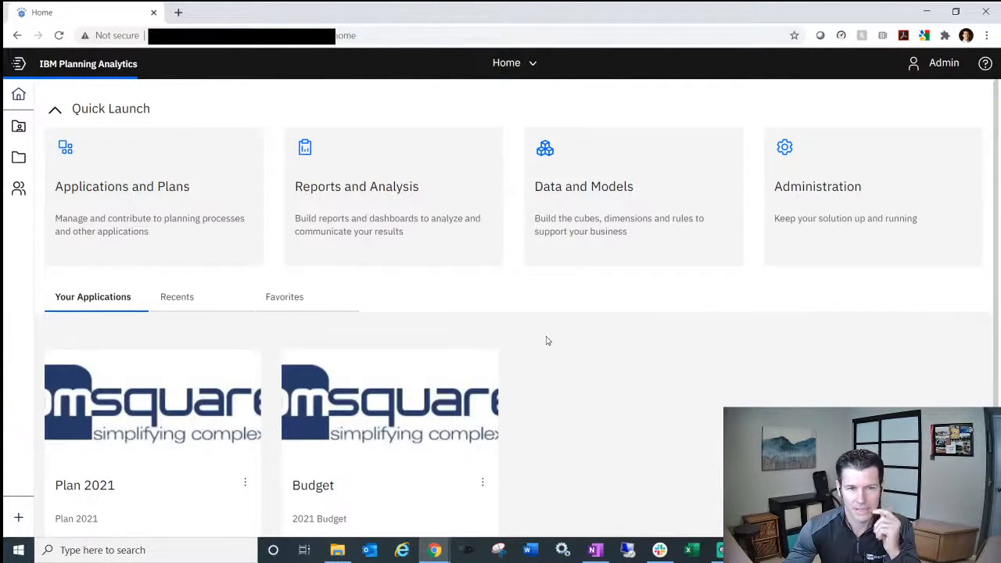
{"action": "left_click", "coordinate": [152, 221]}
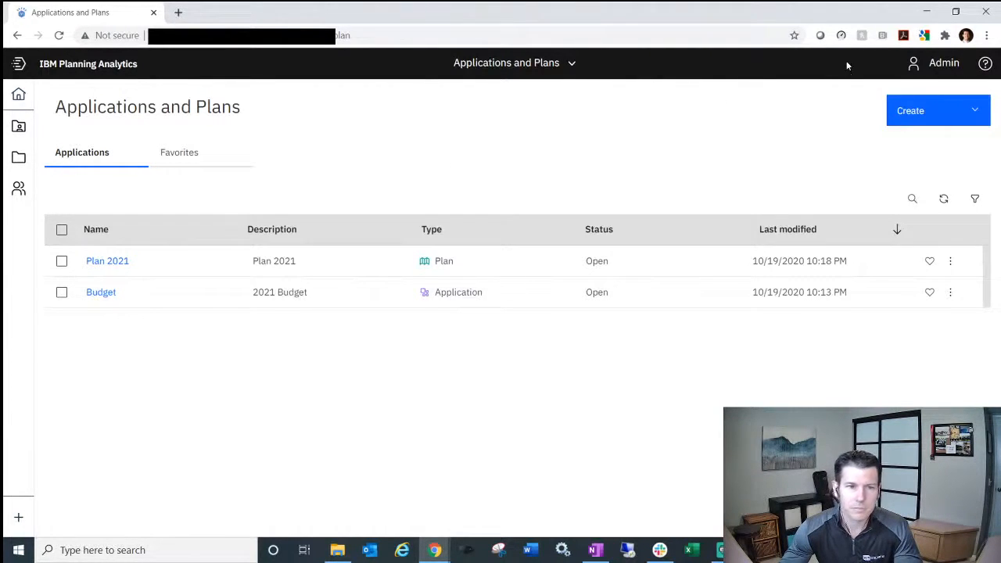
- Open the Create dropdown on the Applications and Plans page
{"action": "left_click", "coordinate": [923, 114]}
- Create a new application and title it 'Livestream App'
{"action": "left_click", "coordinate": [918, 139]}
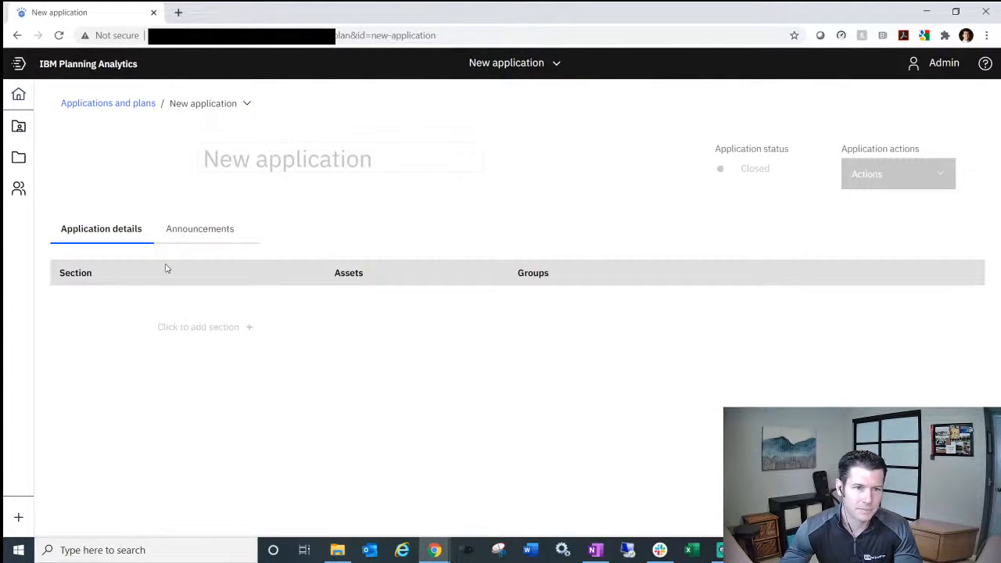
{"action": "left_click", "coordinate": [273, 161]}
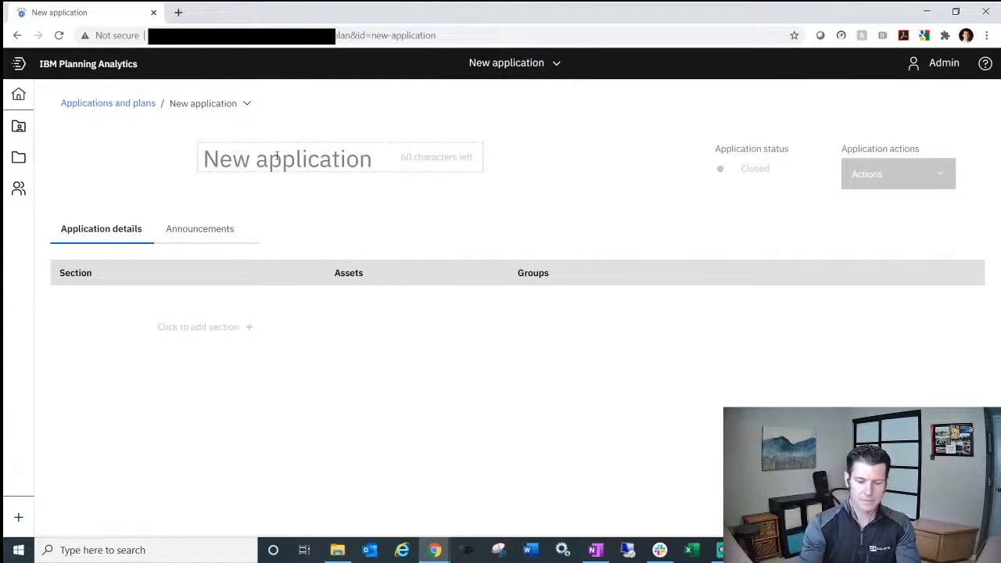
{"action": "type", "text": "Lives"}
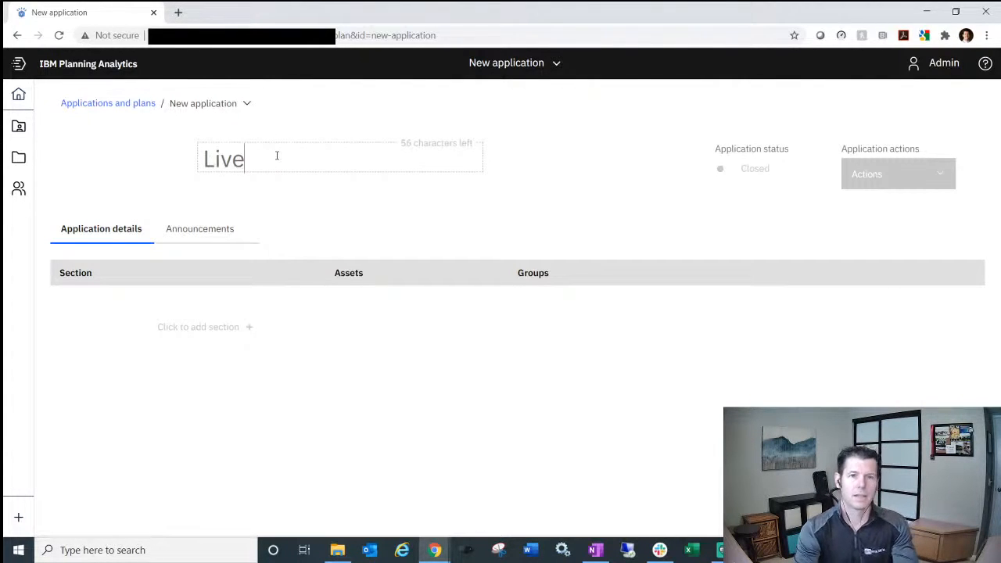
{"action": "type", "text": "treamn"}
{"action": "key", "text": "BackSpace"}
{"action": "type", "text": "AP"}
{"action": "key", "text": "BackSpace"}
{"action": "type", "text": "pp"}
{"action": "key", "text": "Return"}
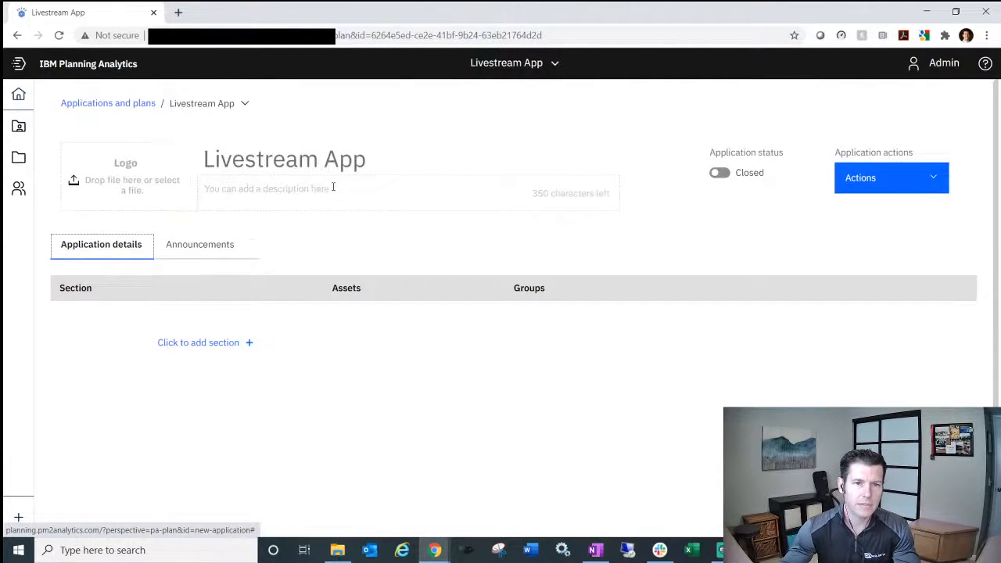
- Enter 'Hello World' as the application description and add the first section, Untitled1
{"action": "left_click", "coordinate": [333, 200]}
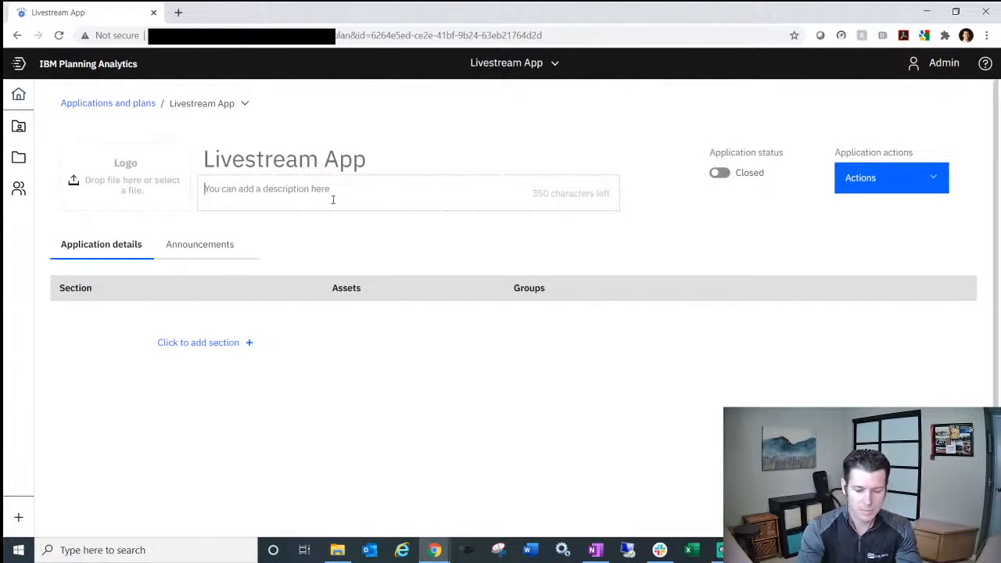
{"action": "type", "text": "He"}
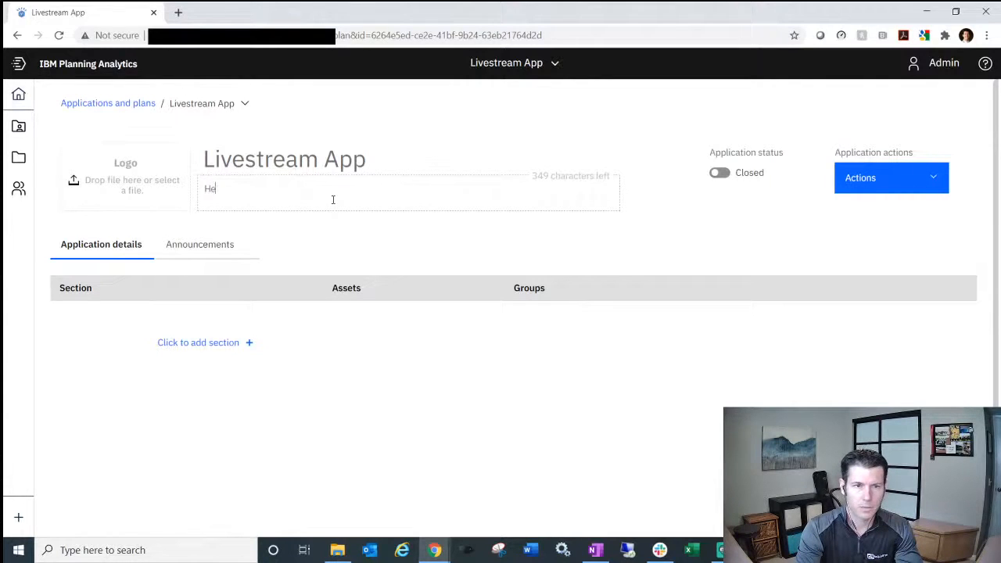
{"action": "type", "text": "llo World"}
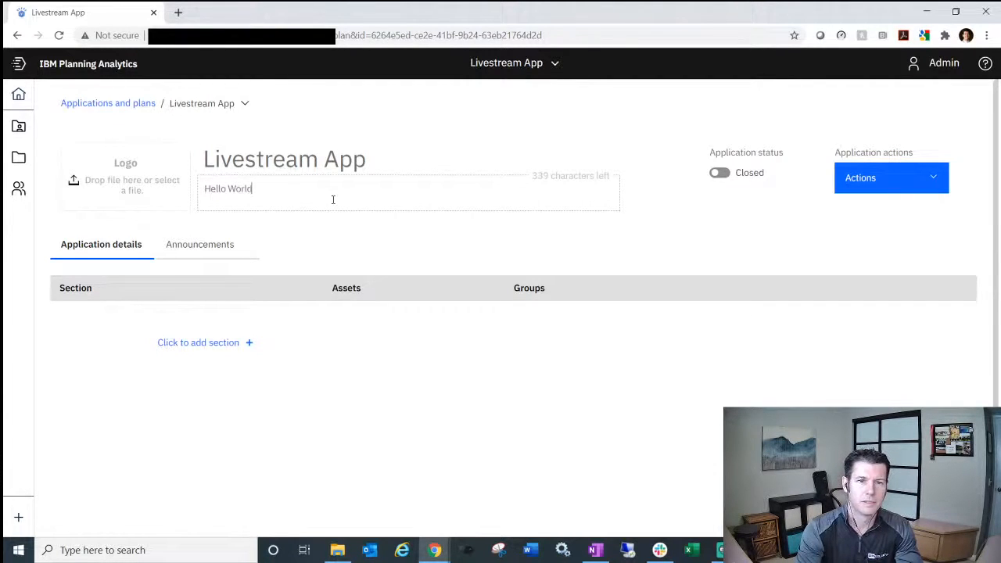
{"action": "left_click", "coordinate": [383, 332]}
{"action": "left_click", "coordinate": [207, 345]}
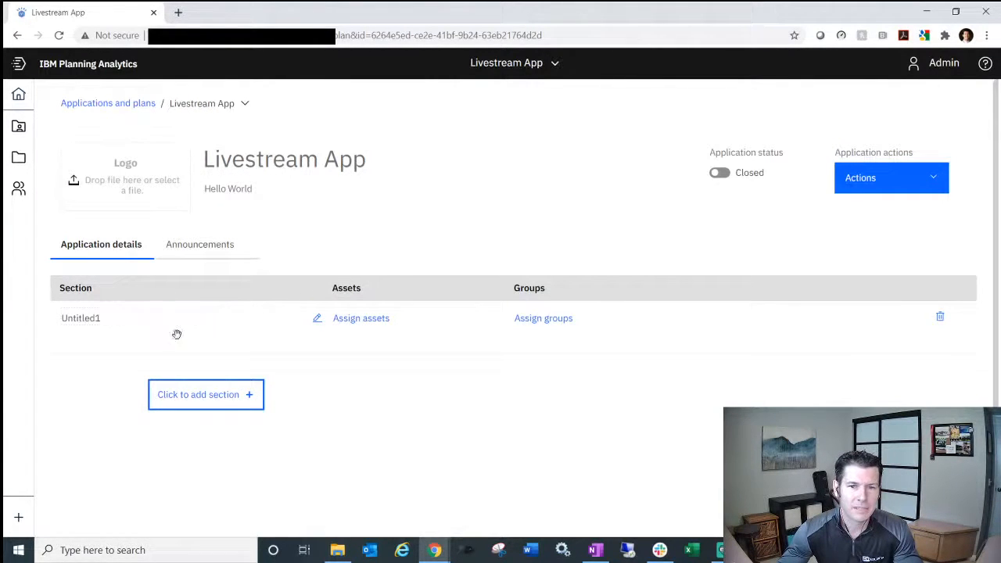
- Tick the Reporting book in the Assign assets dialog for Untitled1 and save
{"action": "left_click", "coordinate": [381, 324]}
{"action": "scroll", "coordinate": [439, 303], "scroll_direction": "down", "scroll_amount": 10}
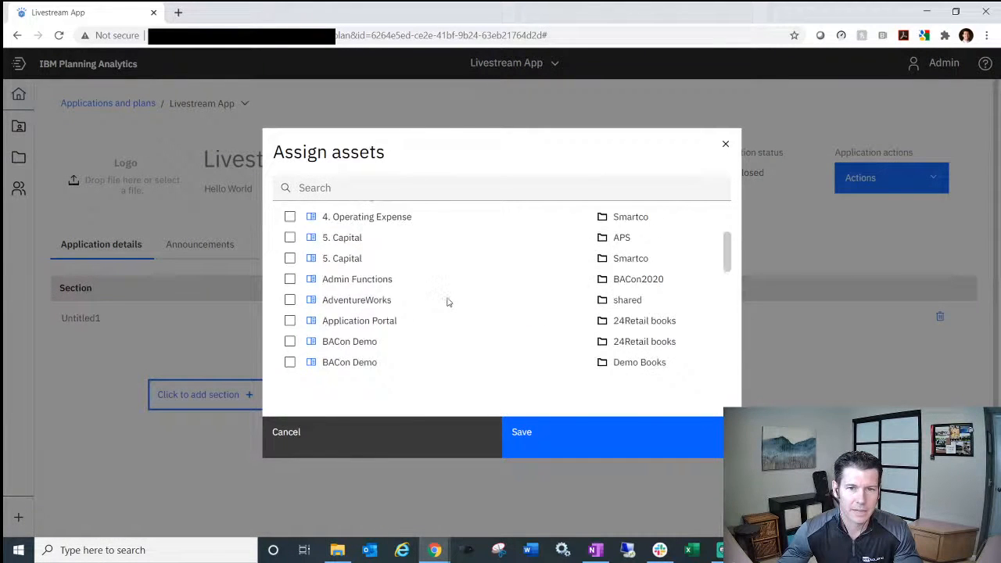
{"action": "scroll", "coordinate": [442, 304], "scroll_direction": "down", "scroll_amount": 2}
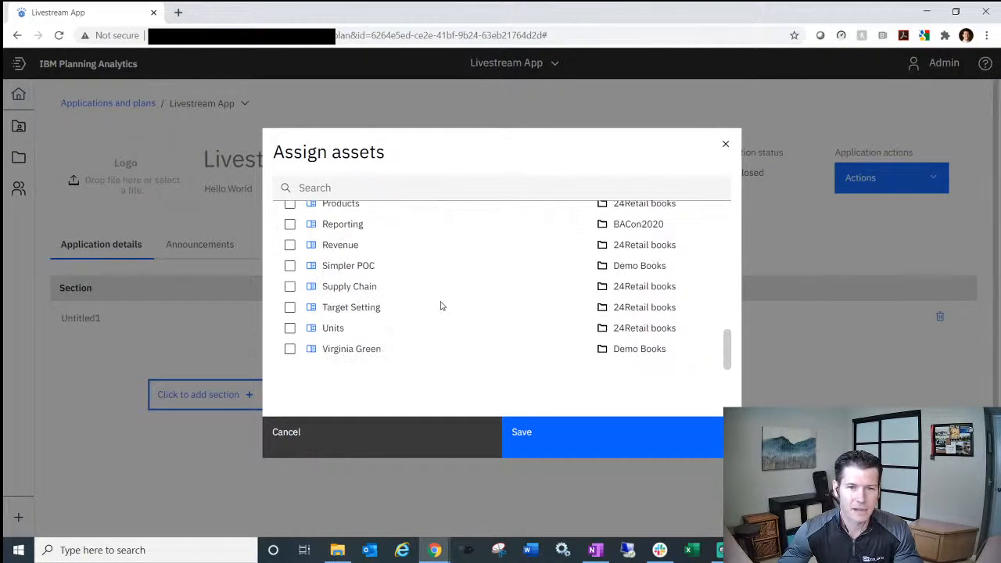
{"action": "scroll", "coordinate": [440, 305], "scroll_direction": "up", "scroll_amount": 12}
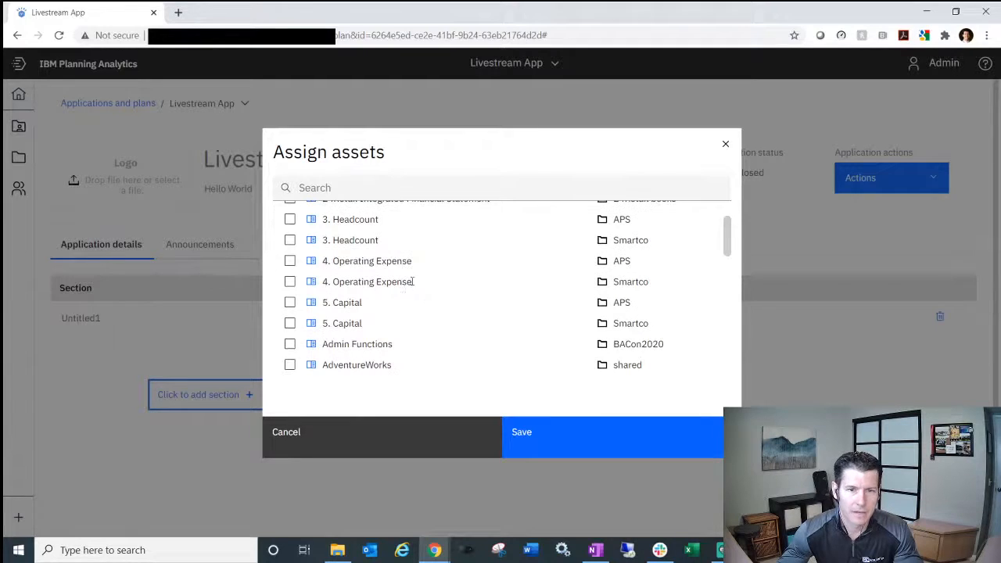
{"action": "scroll", "coordinate": [397, 320], "scroll_direction": "down", "scroll_amount": 1}
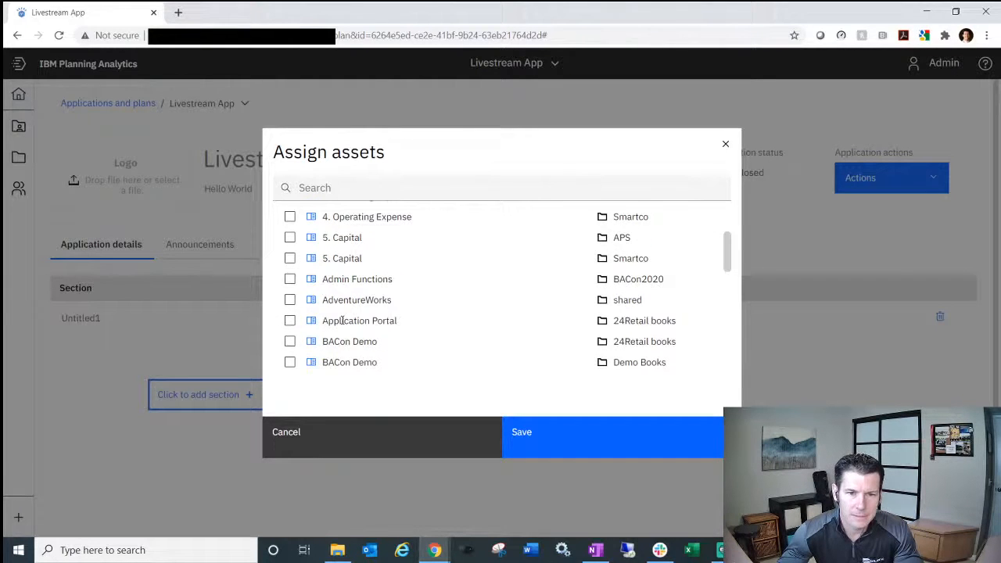
{"action": "scroll", "coordinate": [342, 321], "scroll_direction": "down", "scroll_amount": 5}
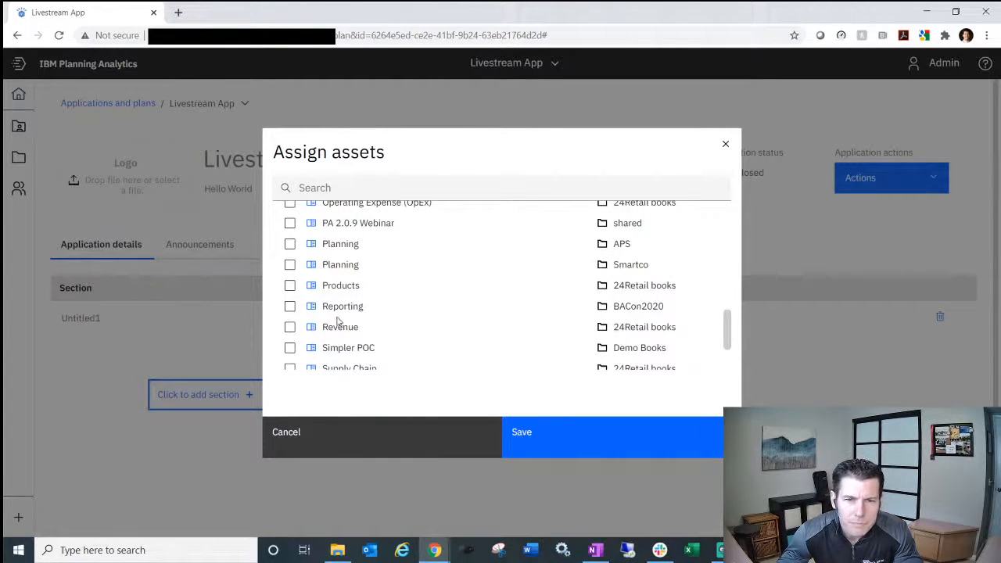
{"action": "left_click", "coordinate": [289, 306]}
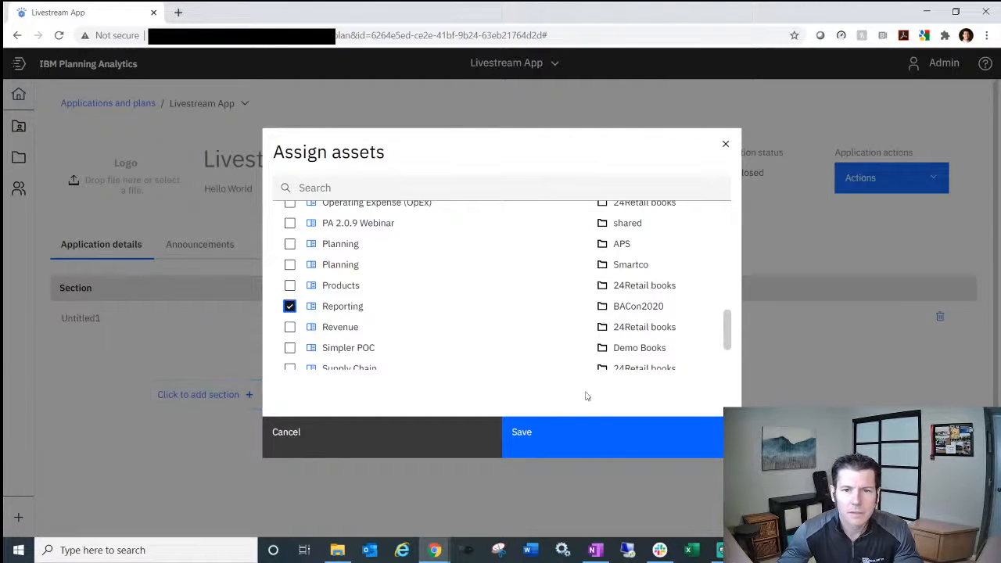
{"action": "left_click", "coordinate": [579, 442]}
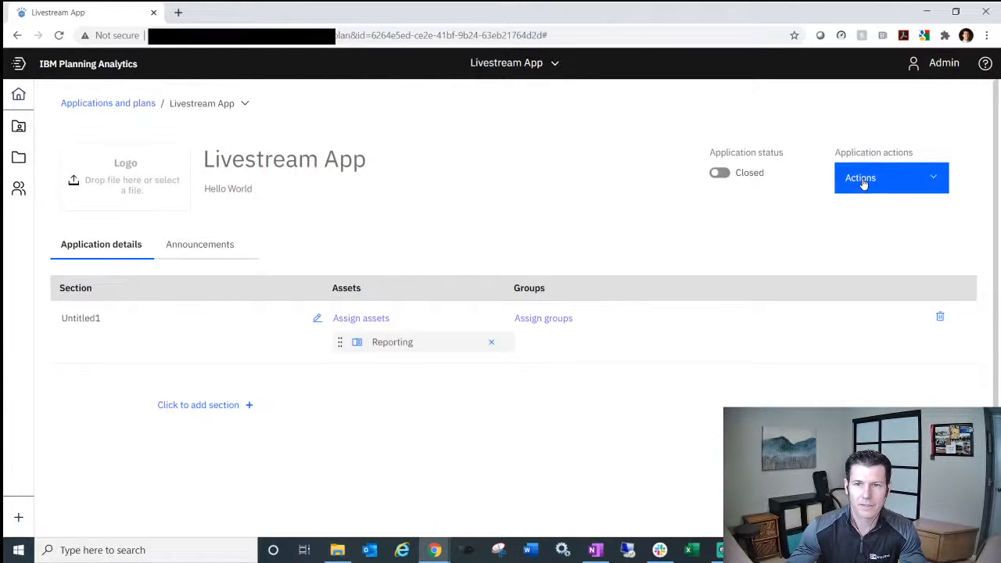
- Check Announcements, then toggle the Livestream App's status to Open in Application details
{"action": "left_click", "coordinate": [188, 242]}
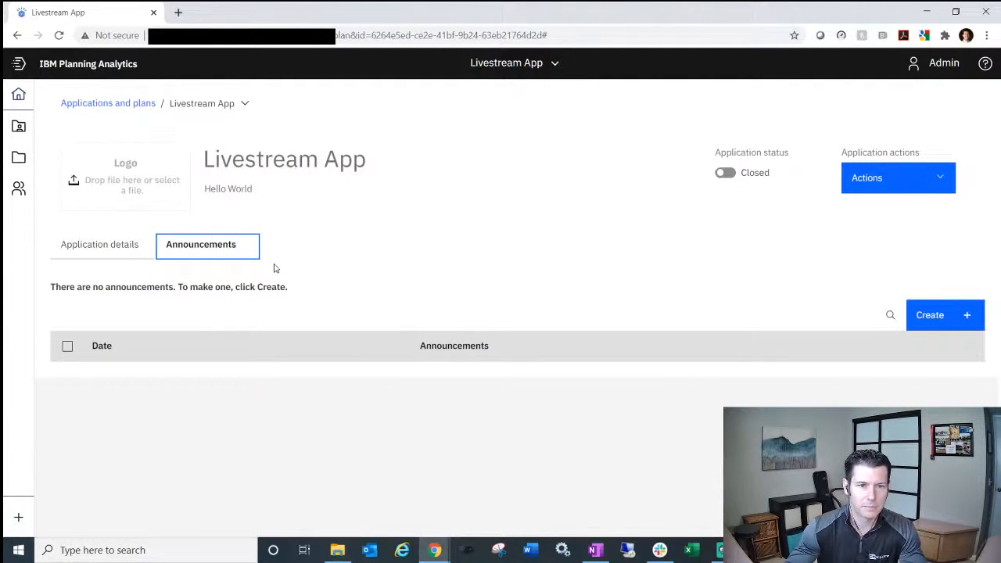
{"action": "left_click", "coordinate": [135, 250]}
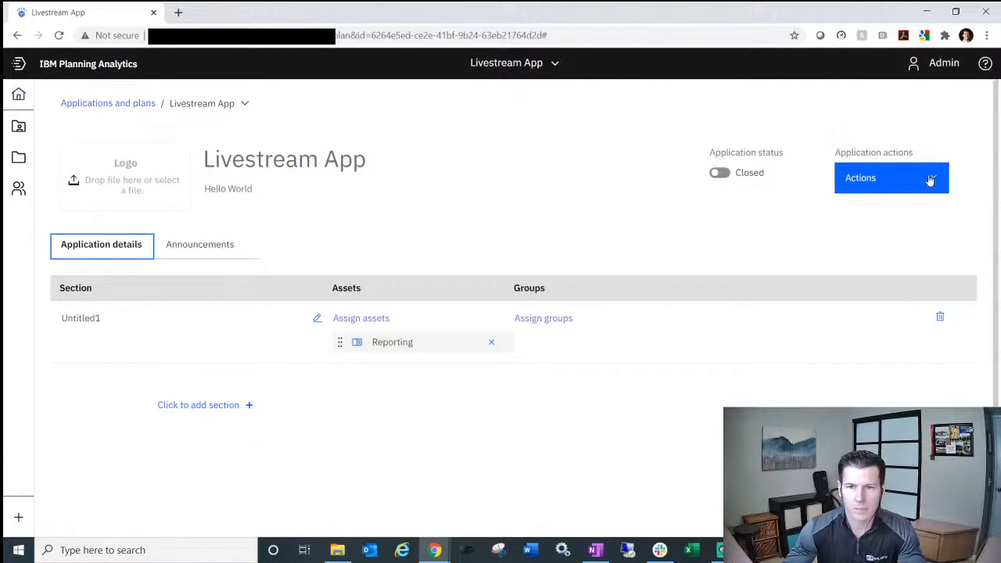
{"action": "left_click", "coordinate": [748, 179]}
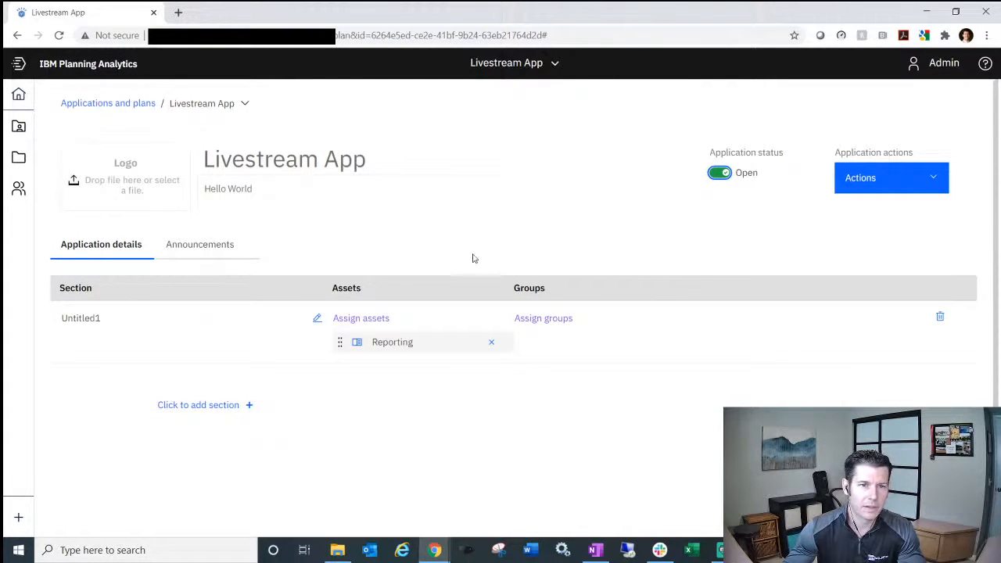
{"action": "mouse_move", "coordinate": [90, 172]}
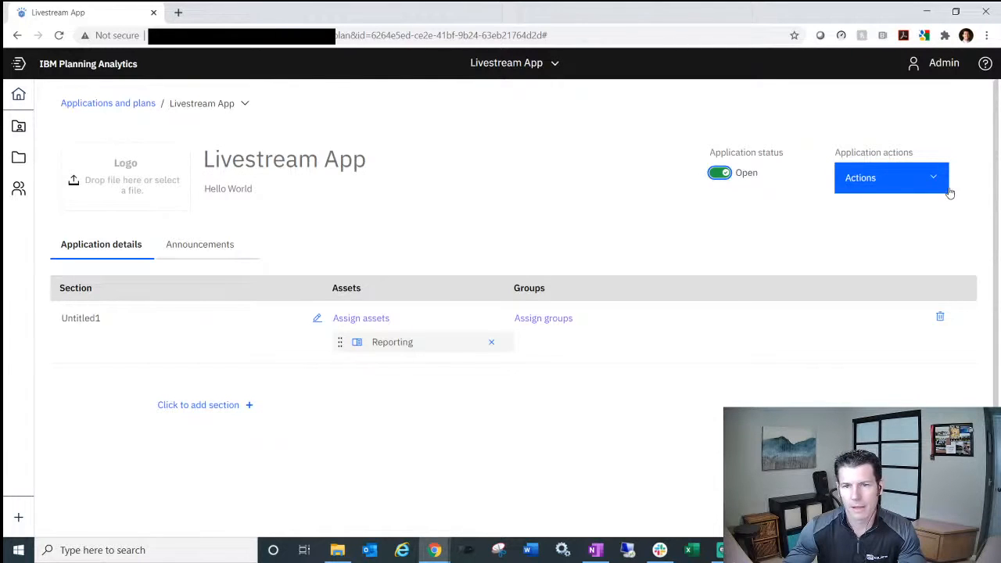
- Return Home, reload the page, and open Applications and Plans to see Livestream App listed
{"action": "left_click", "coordinate": [20, 96]}
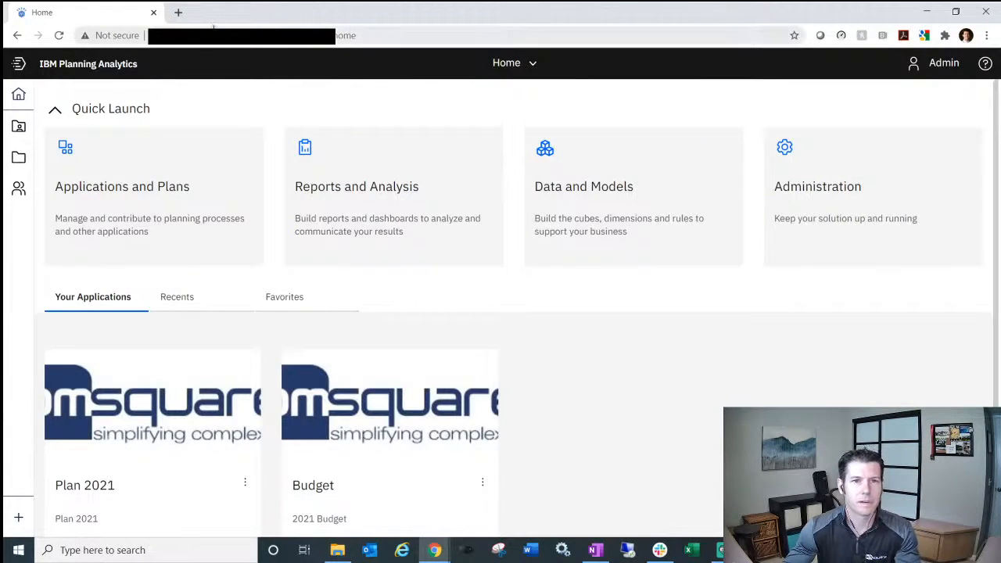
{"action": "left_click", "coordinate": [216, 41]}
{"action": "key", "text": "Return"}
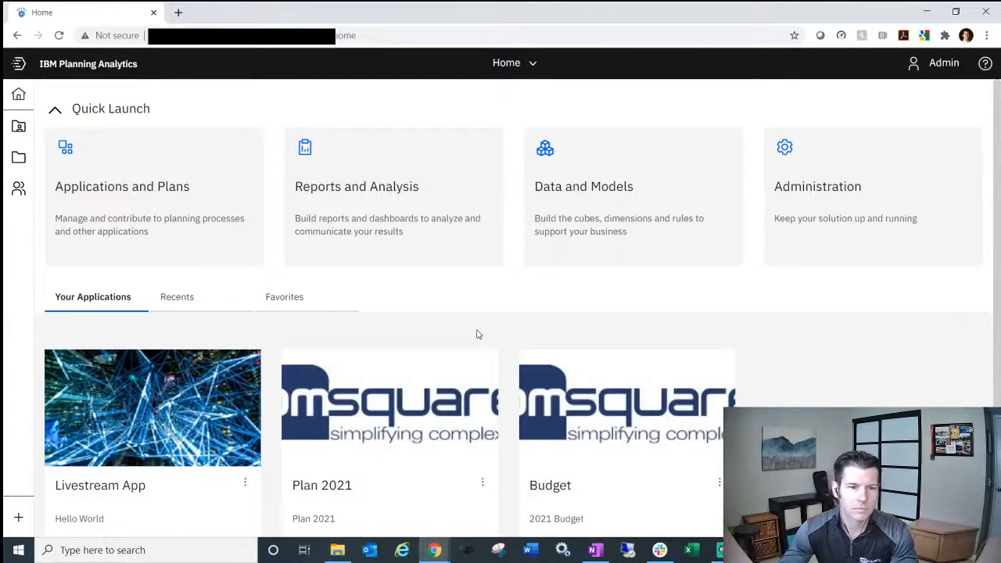
{"action": "scroll", "coordinate": [478, 334], "scroll_direction": "down", "scroll_amount": 1}
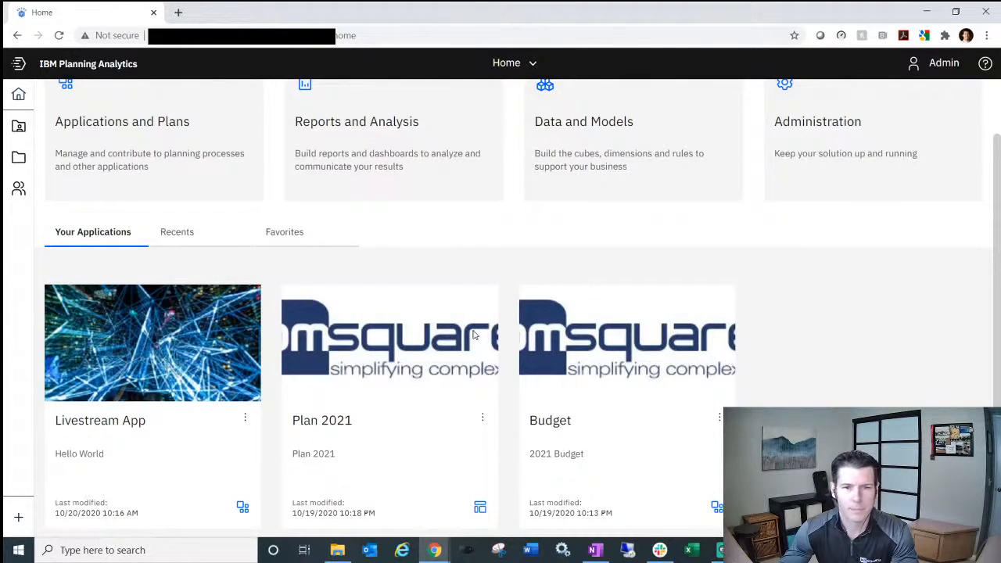
{"action": "scroll", "coordinate": [473, 334], "scroll_direction": "up", "scroll_amount": 1}
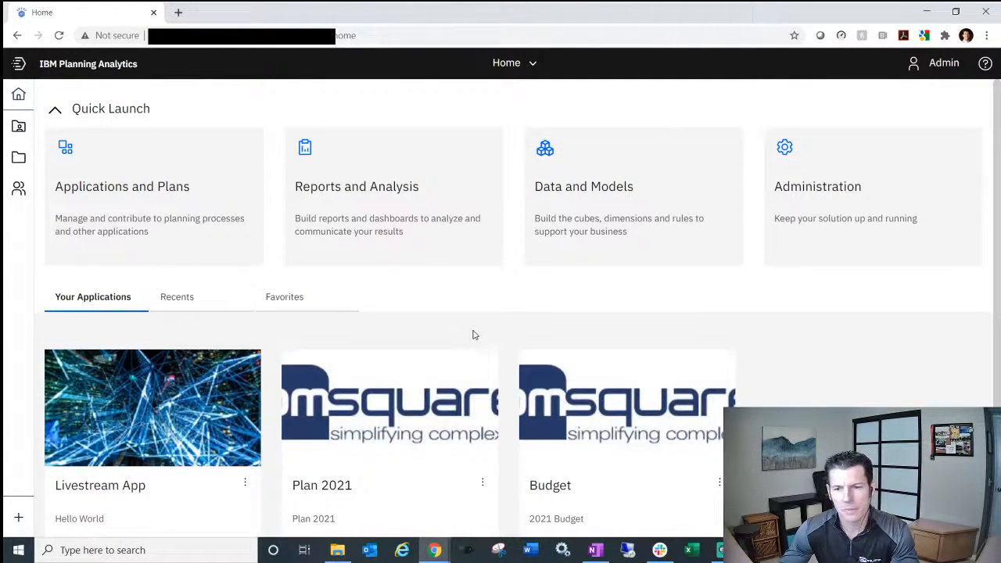
{"action": "scroll", "coordinate": [472, 335], "scroll_direction": "down", "scroll_amount": 1}
{"action": "scroll", "coordinate": [472, 334], "scroll_direction": "up", "scroll_amount": 1}
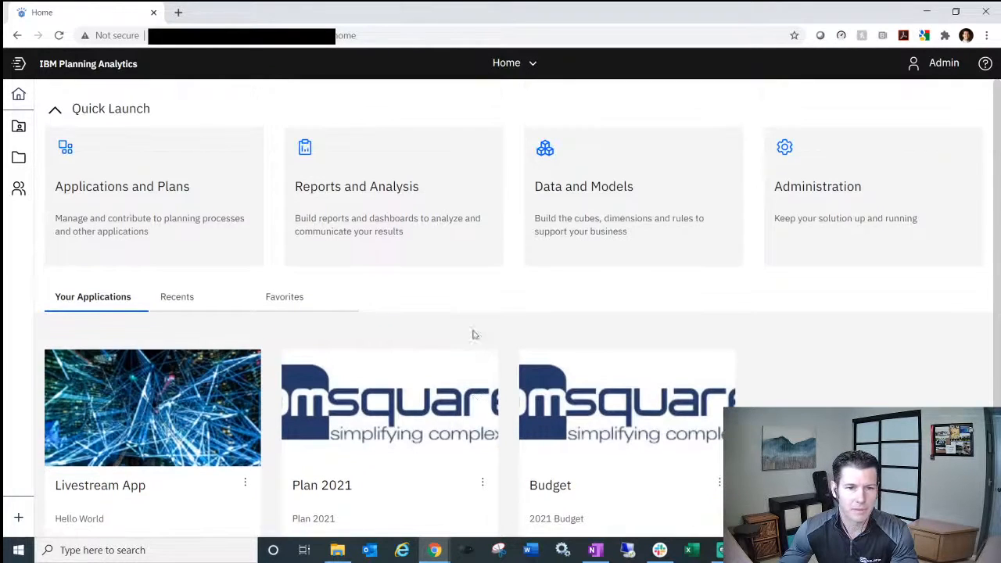
{"action": "left_click", "coordinate": [201, 208]}
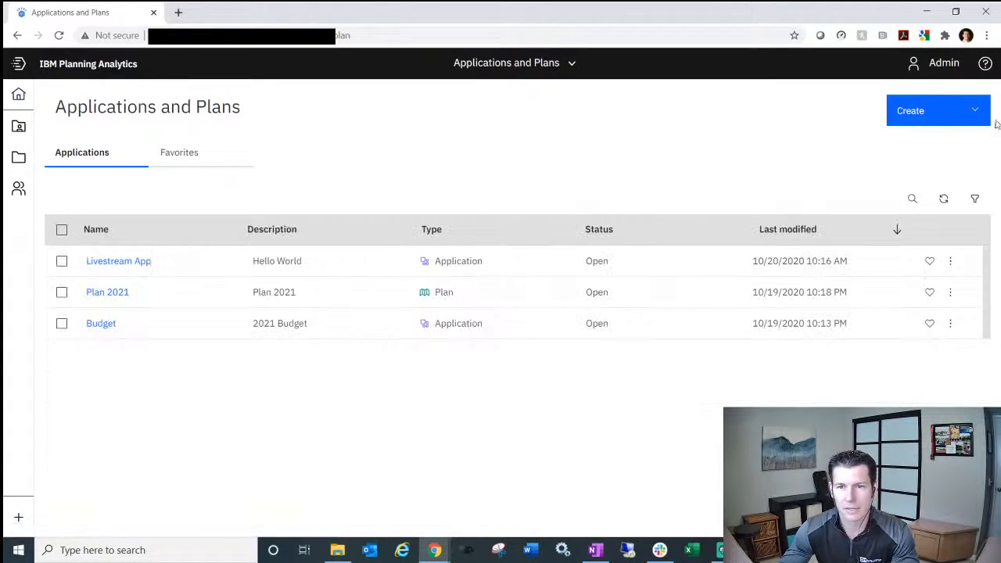
- Create a new plan from the Create menu and title it 'Livestream Plan'
{"action": "left_click", "coordinate": [976, 116]}
{"action": "left_click", "coordinate": [907, 165]}
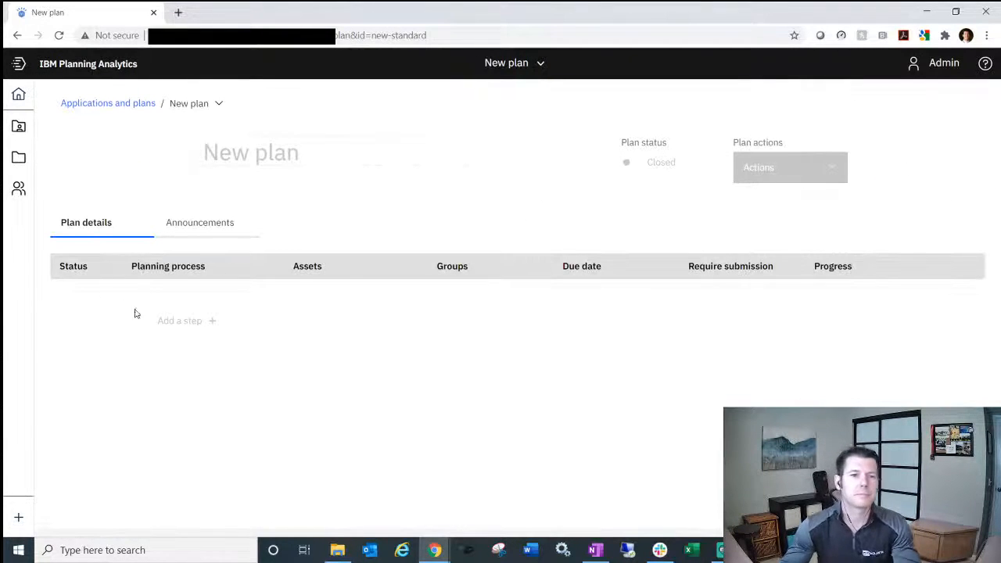
{"action": "left_click", "coordinate": [309, 152]}
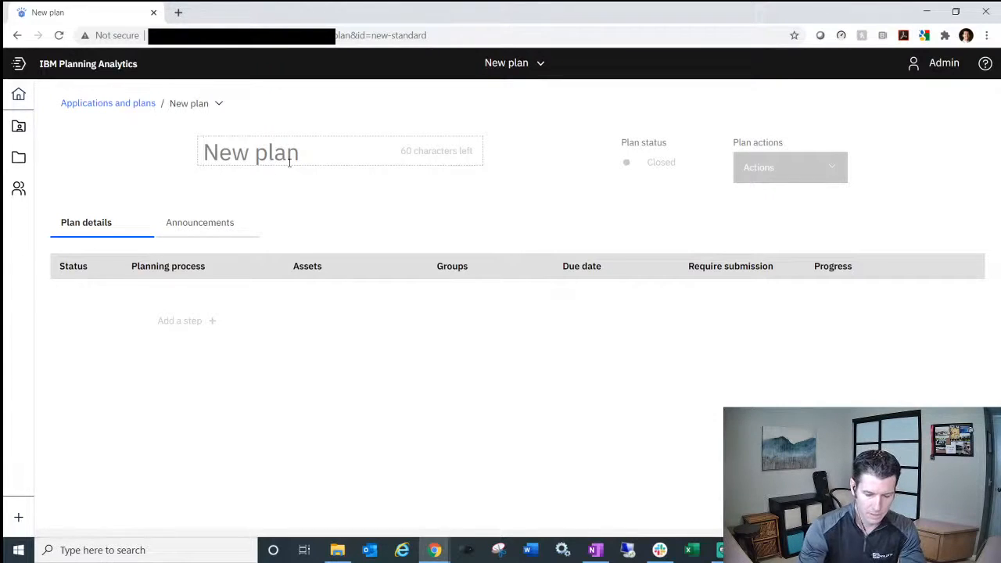
{"action": "type", "text": "Live"}
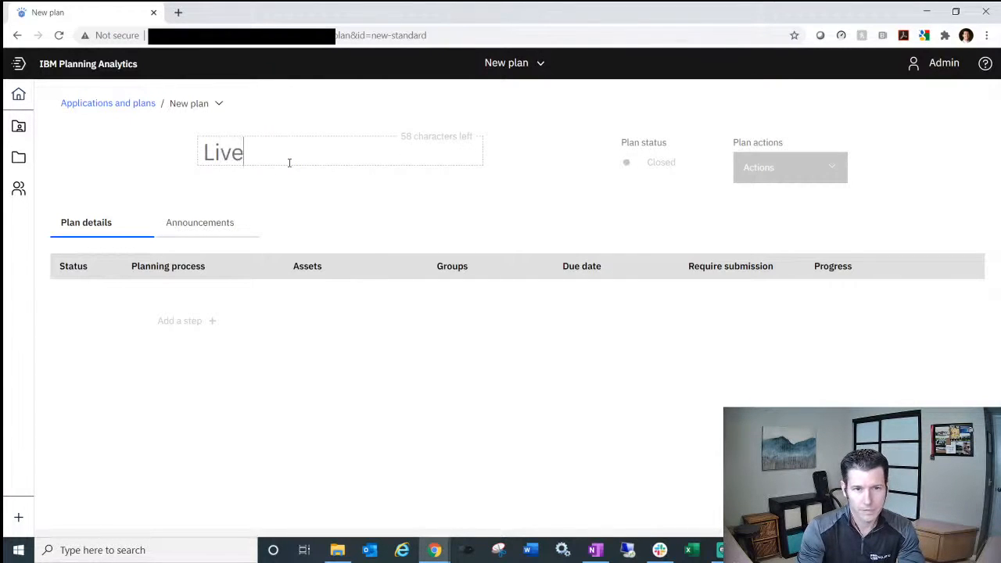
{"action": "type", "text": "strean"}
{"action": "key", "text": "BackSpace"}
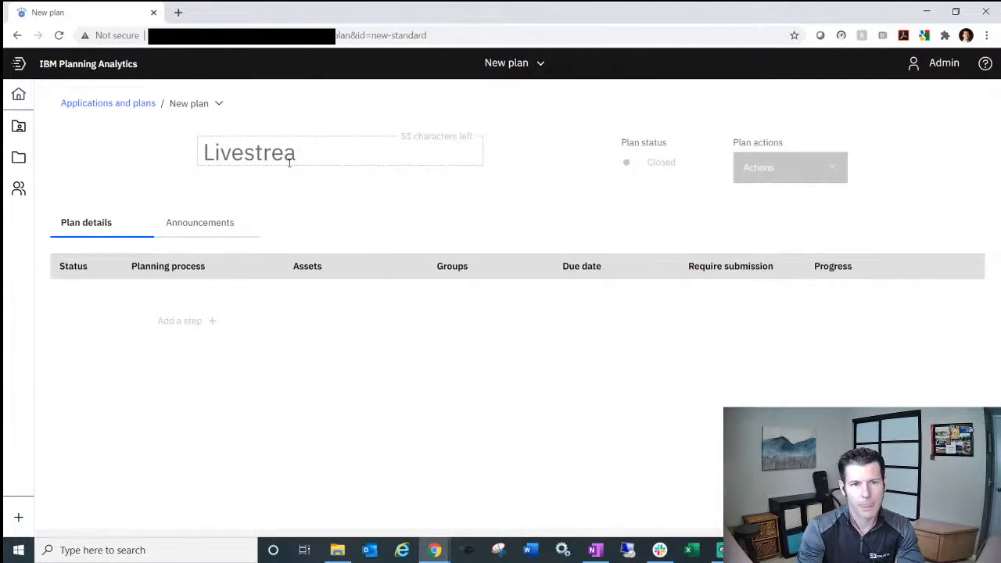
{"action": "type", "text": "m Plan"}
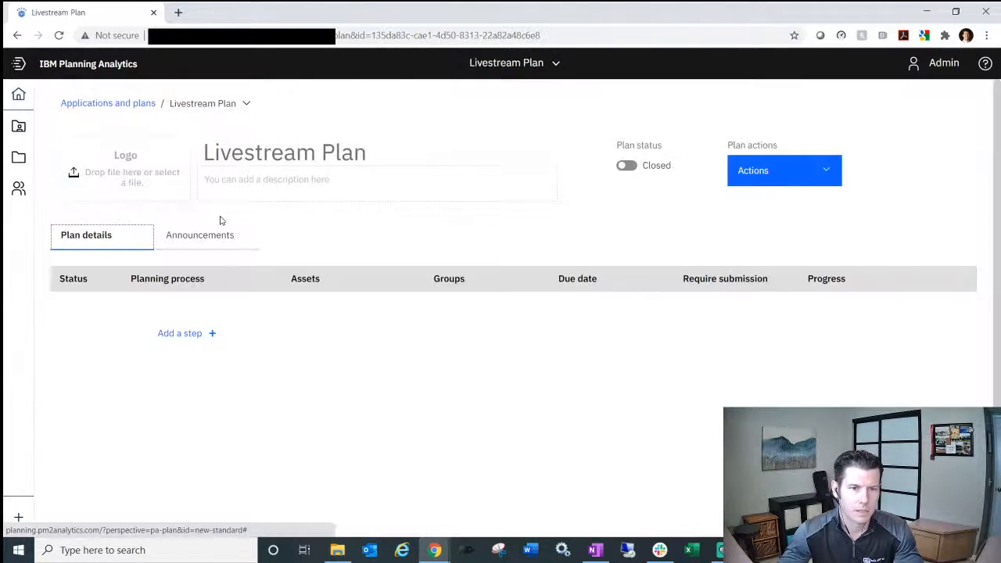
- Add step Untitled1 to Livestream Plan and assign the Reporting book as its asset
{"action": "left_click", "coordinate": [195, 333]}
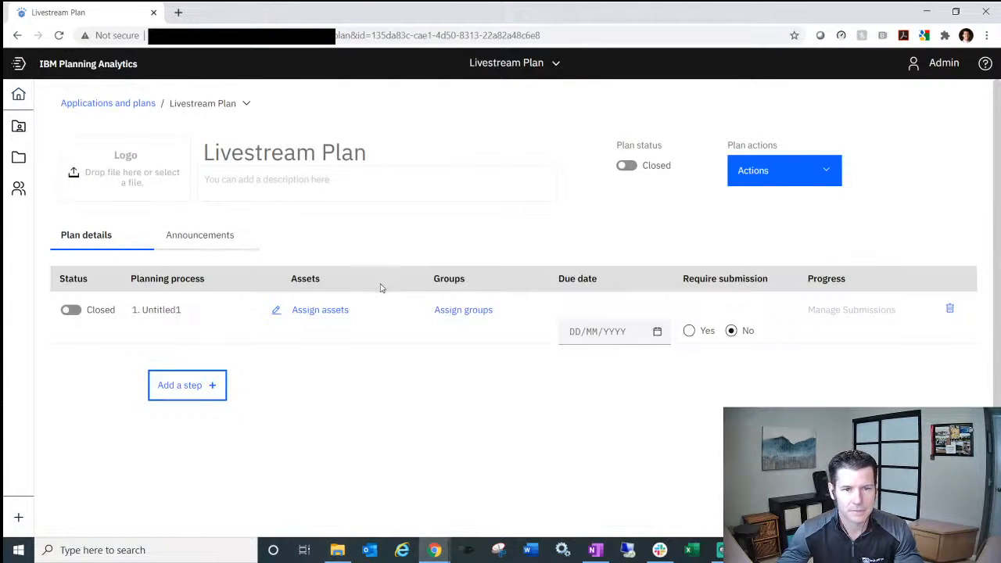
{"action": "left_click", "coordinate": [332, 311]}
{"action": "scroll", "coordinate": [366, 301], "scroll_direction": "down", "scroll_amount": 10}
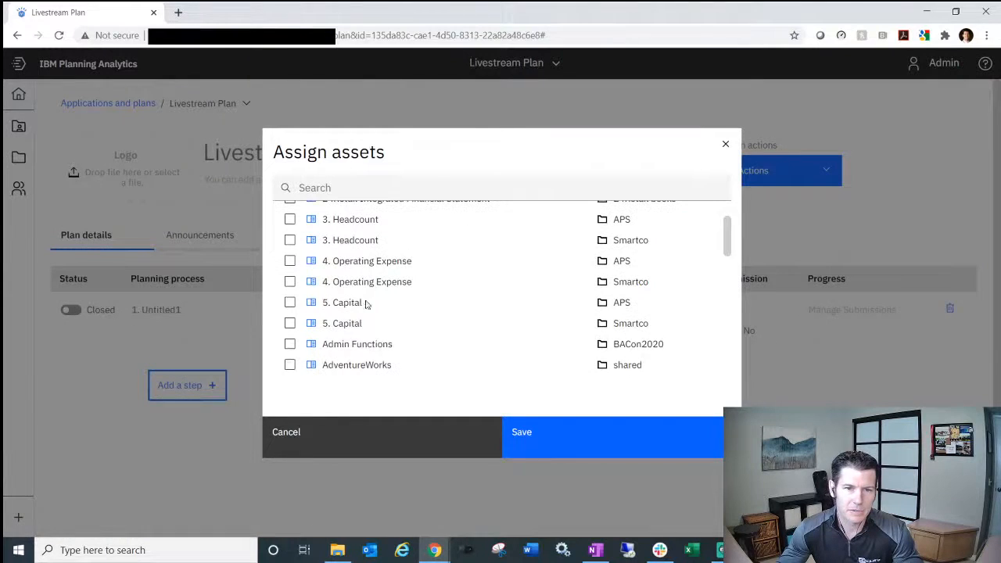
{"action": "scroll", "coordinate": [335, 288], "scroll_direction": "up", "scroll_amount": 1}
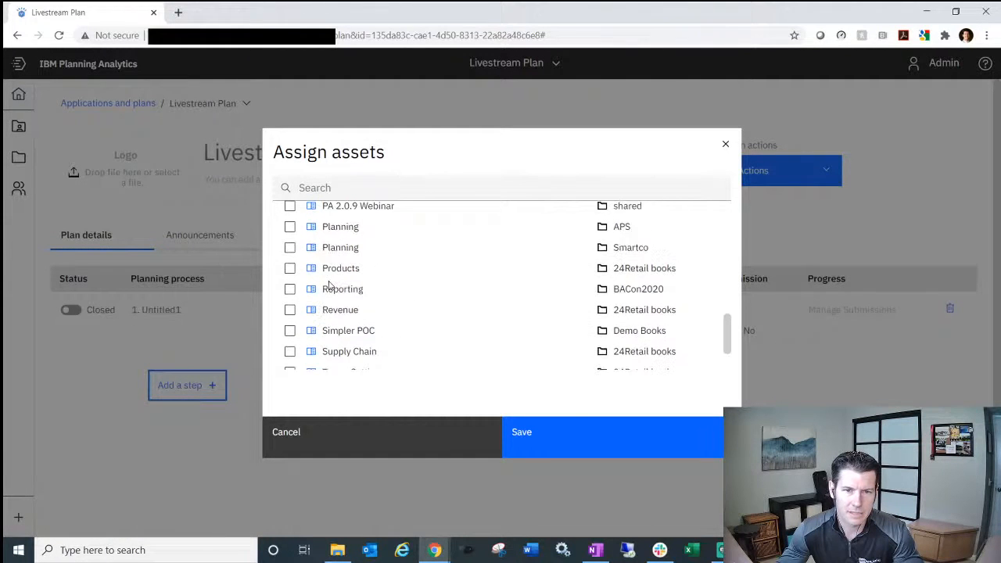
{"action": "left_click", "coordinate": [290, 289]}
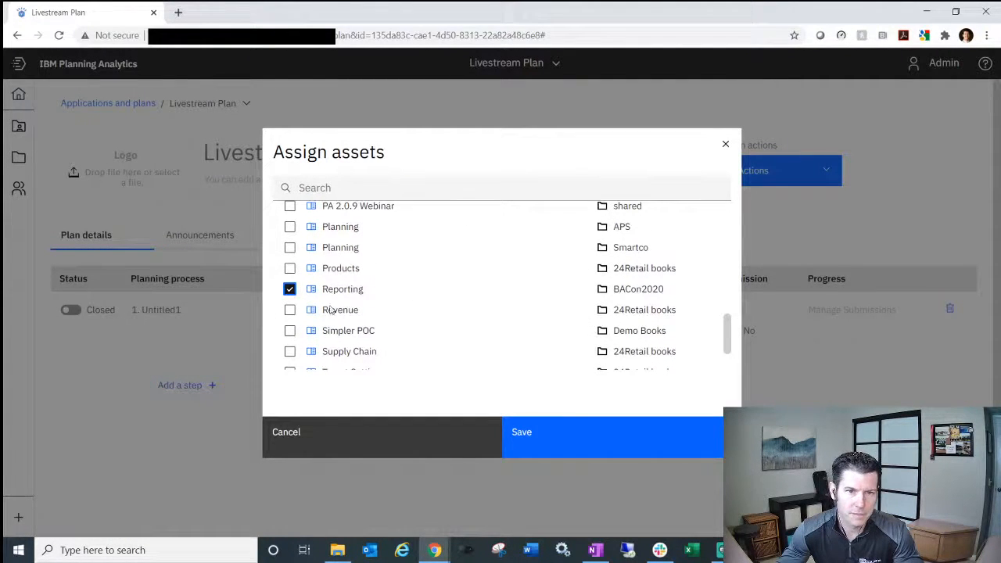
{"action": "left_click", "coordinate": [554, 436]}
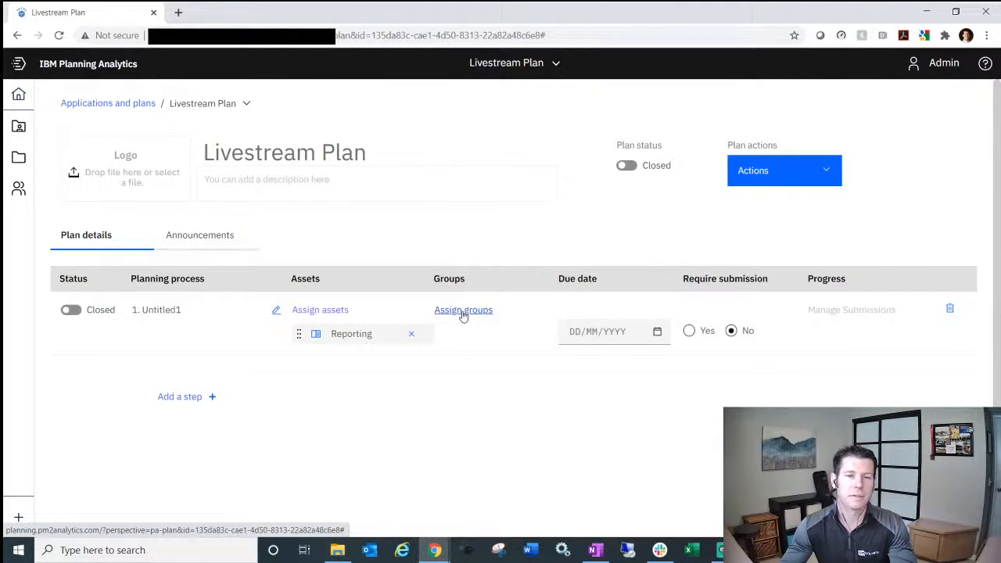
- Require submission with a 11/06/2020 due date, set the plan Open, and return Home
{"action": "left_click", "coordinate": [634, 331]}
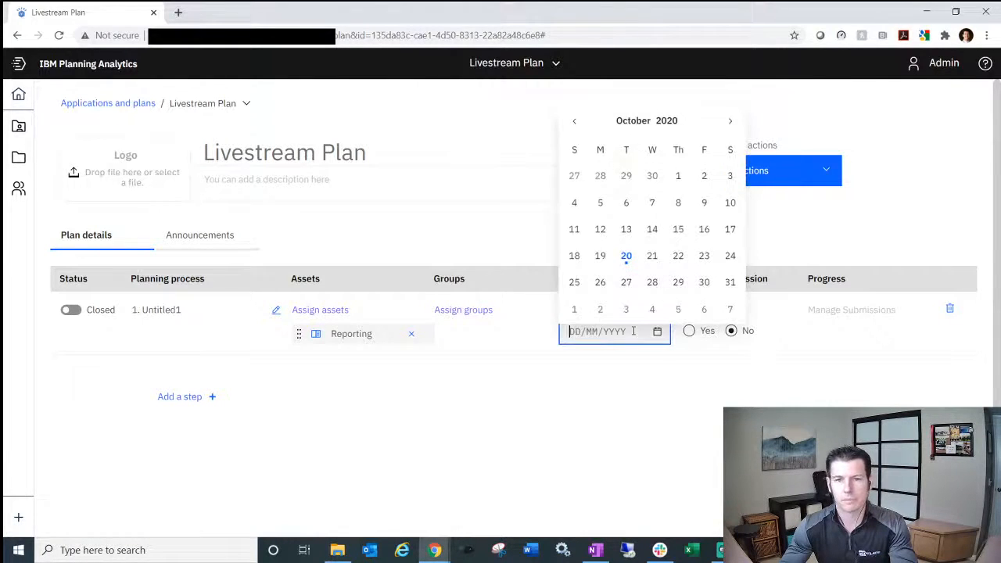
{"action": "left_click", "coordinate": [639, 383]}
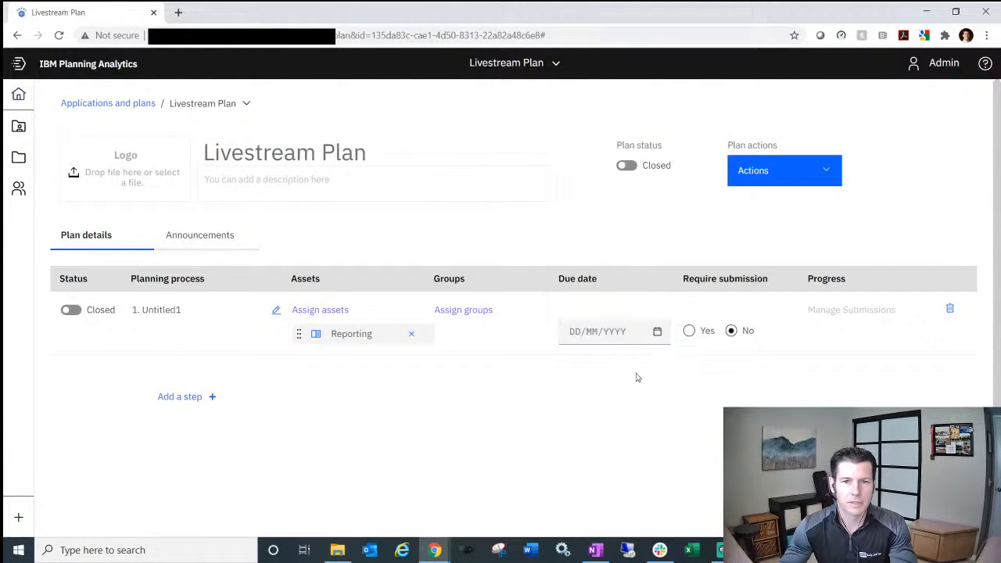
{"action": "left_click", "coordinate": [688, 331]}
{"action": "left_click", "coordinate": [594, 332]}
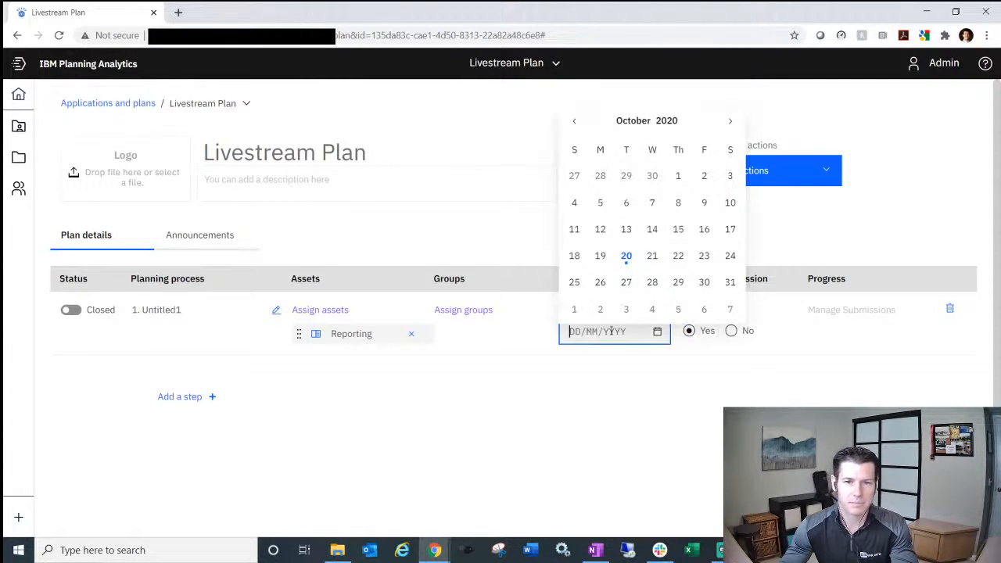
{"action": "left_click", "coordinate": [704, 311]}
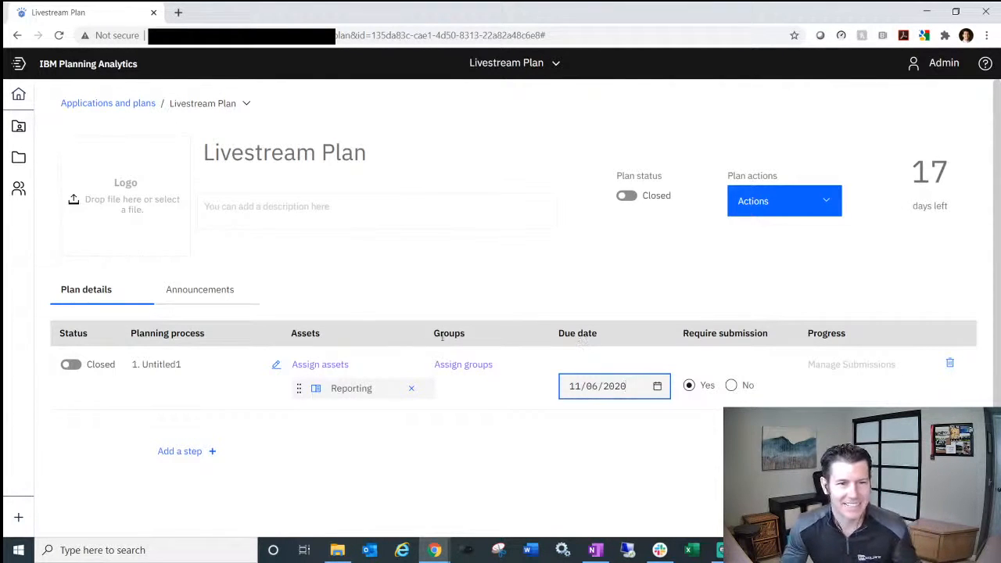
{"action": "left_click", "coordinate": [630, 196]}
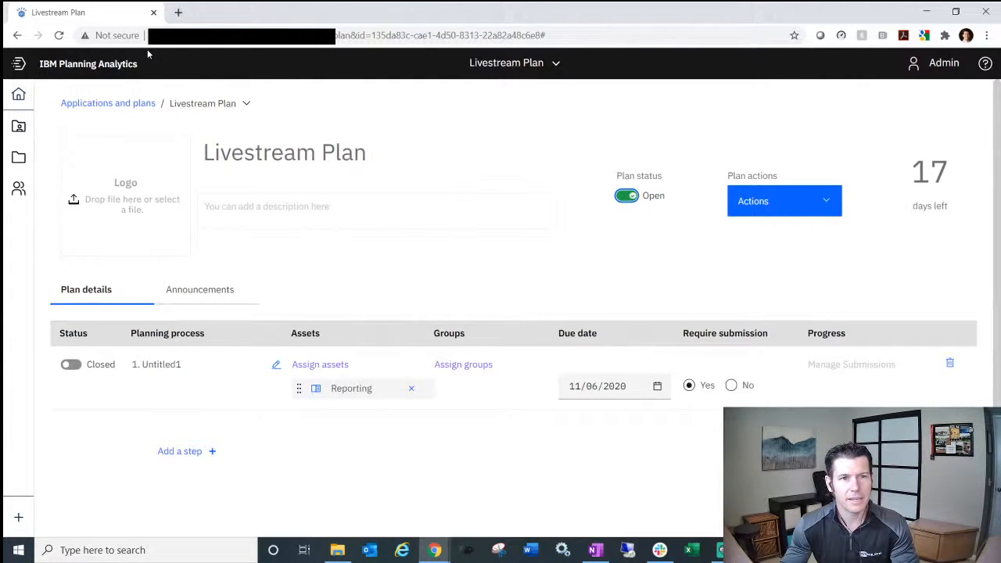
{"action": "left_click", "coordinate": [18, 93]}
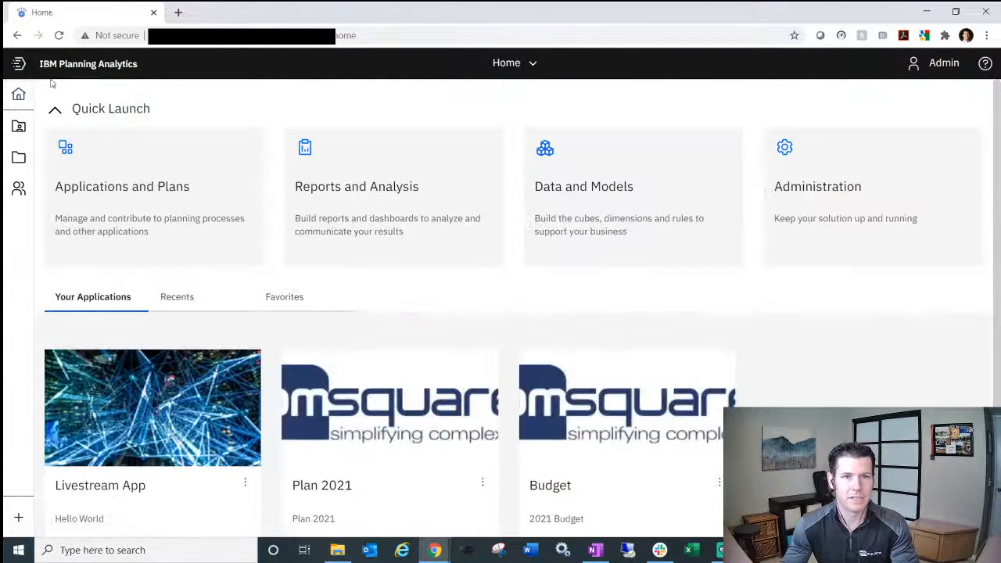
- Reload the Home page and scroll down to the Livestream Plan tile
{"action": "left_click", "coordinate": [209, 36]}
{"action": "key", "text": "Return"}
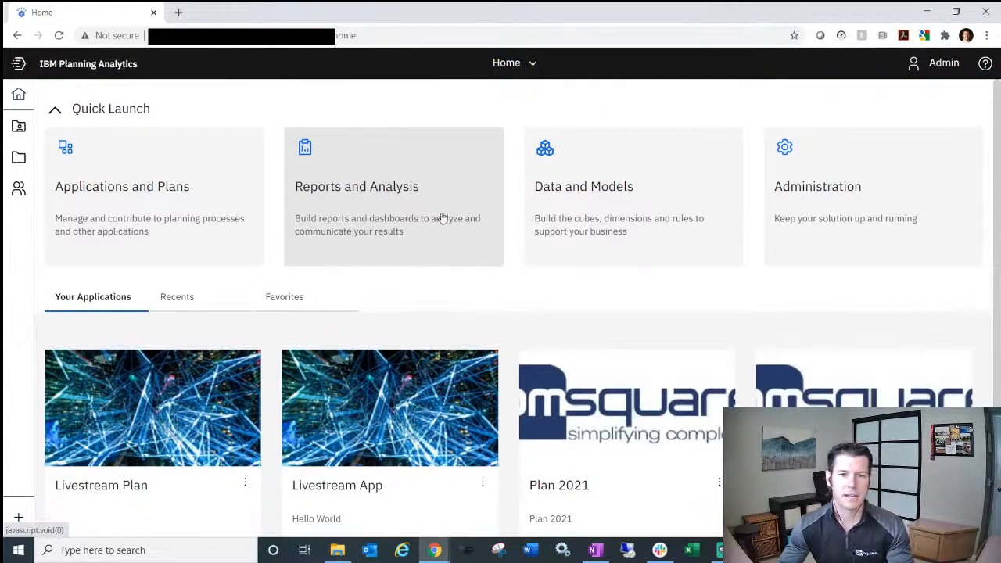
{"action": "scroll", "coordinate": [460, 290], "scroll_direction": "down", "scroll_amount": 1}
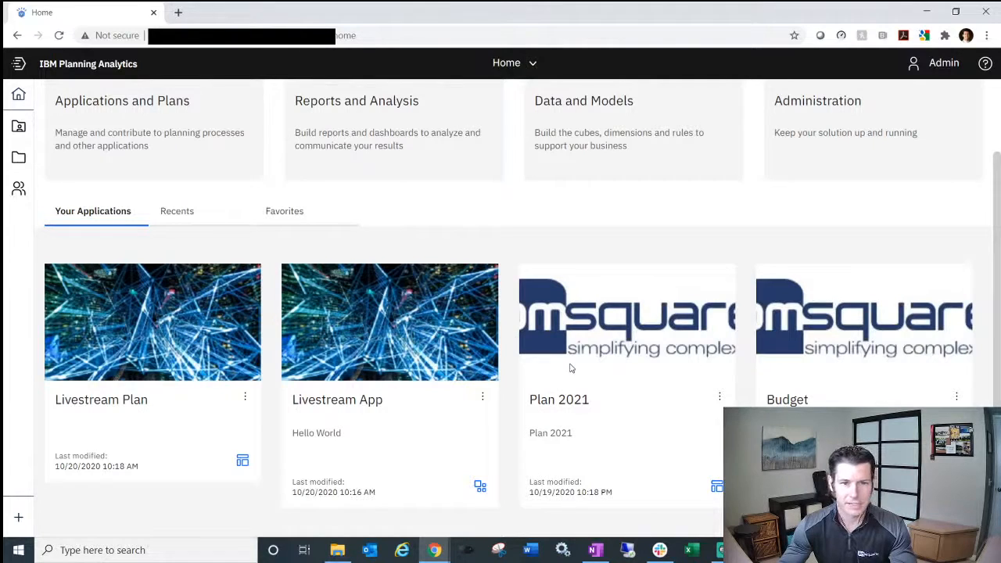
{"action": "scroll", "coordinate": [575, 361], "scroll_direction": "up", "scroll_amount": 2}
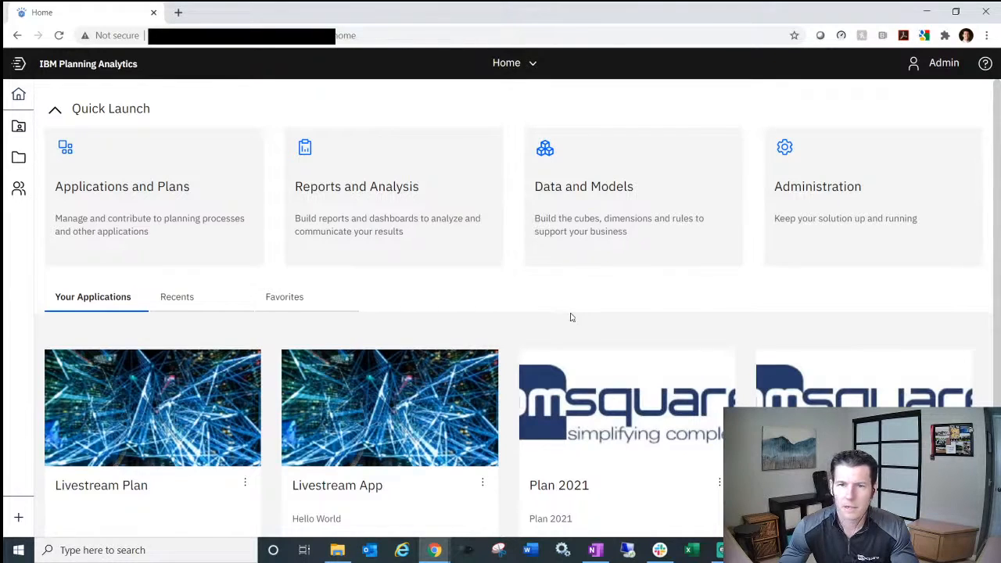
- Open the BACon2020 database under Administration > Databases
{"action": "left_click", "coordinate": [840, 177]}
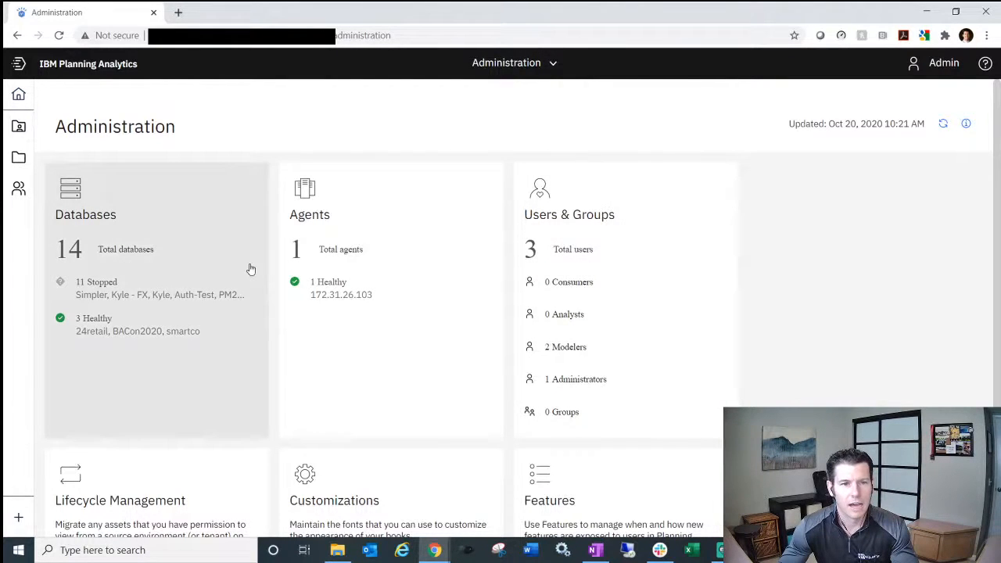
{"action": "left_click", "coordinate": [171, 279]}
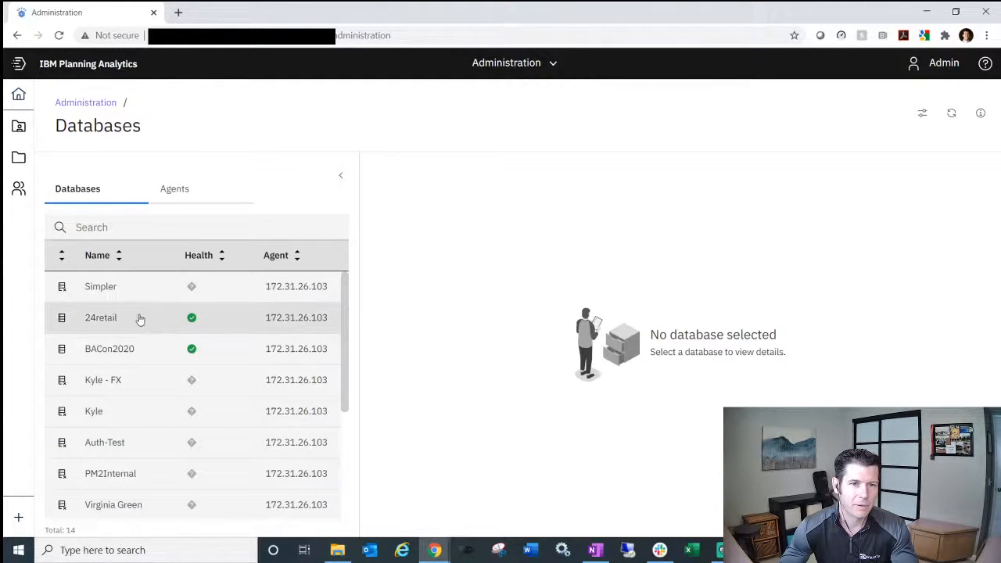
{"action": "left_click", "coordinate": [112, 357]}
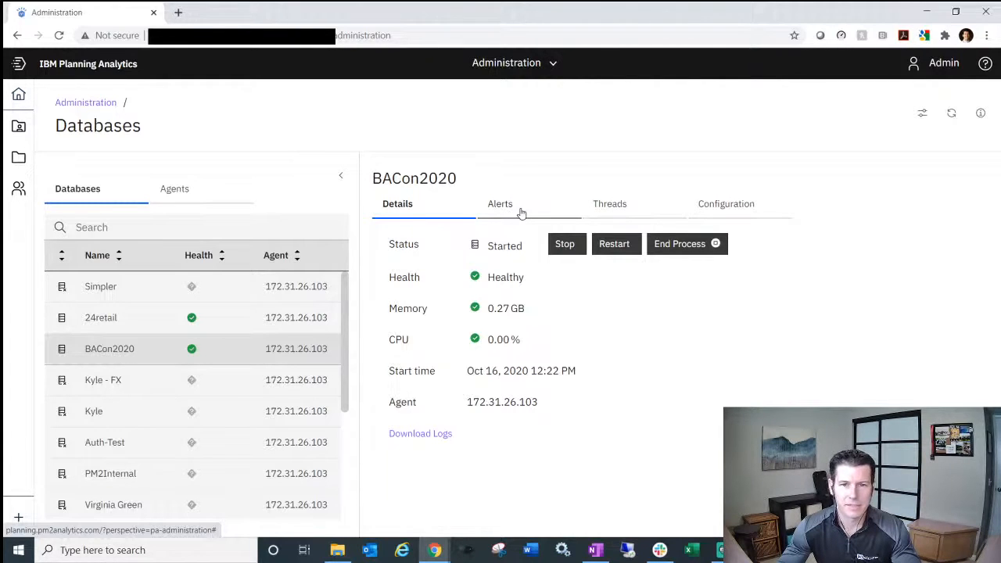
- Review BACon2020's Administration configuration options, then go back to its Details tab
{"action": "left_click", "coordinate": [745, 205]}
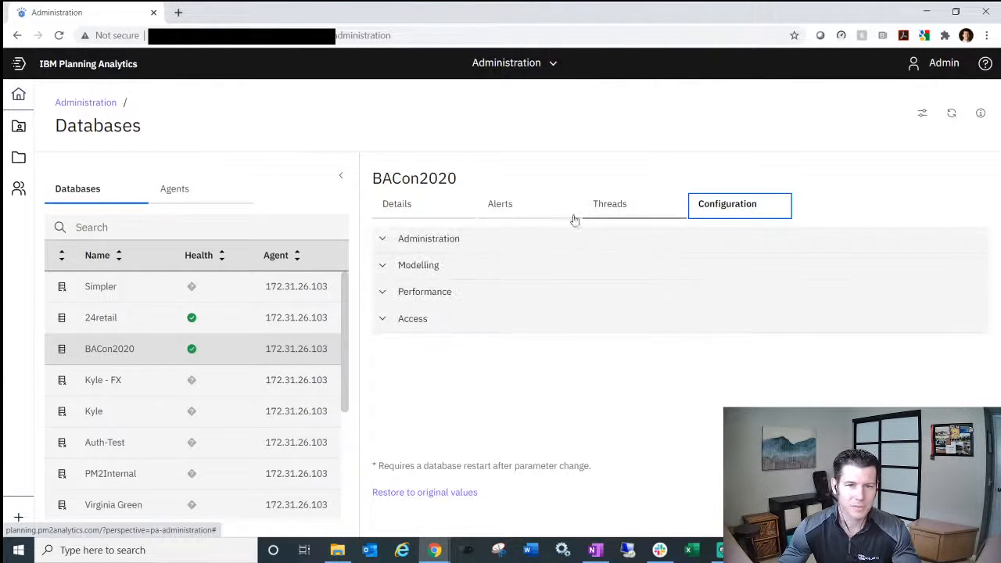
{"action": "left_click", "coordinate": [439, 238]}
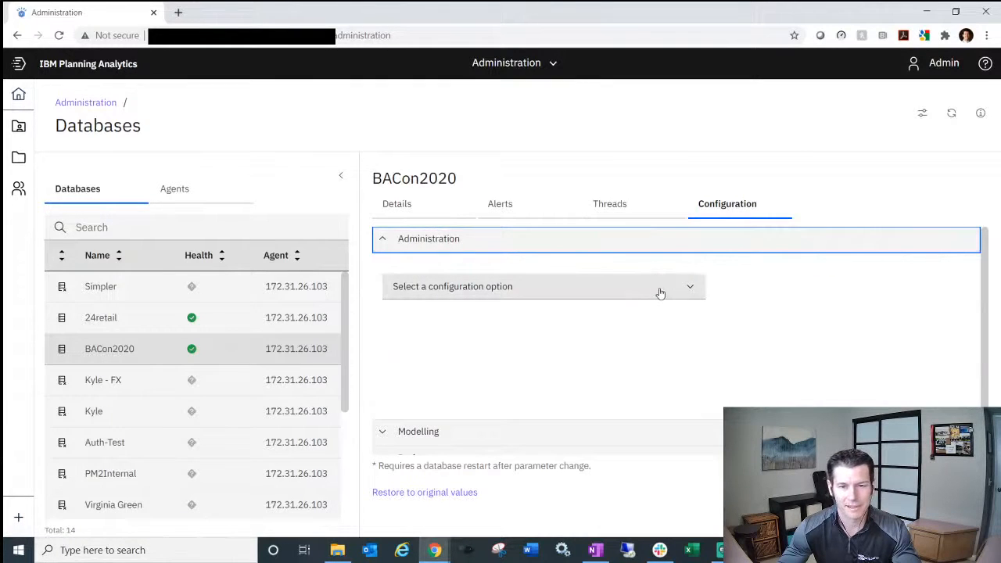
{"action": "left_click", "coordinate": [674, 287]}
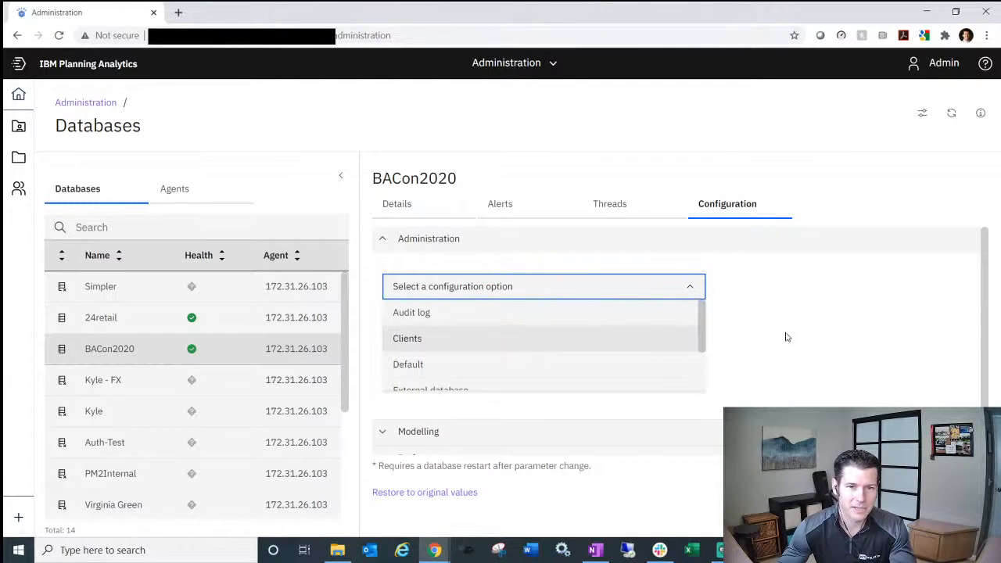
{"action": "left_click", "coordinate": [453, 241]}
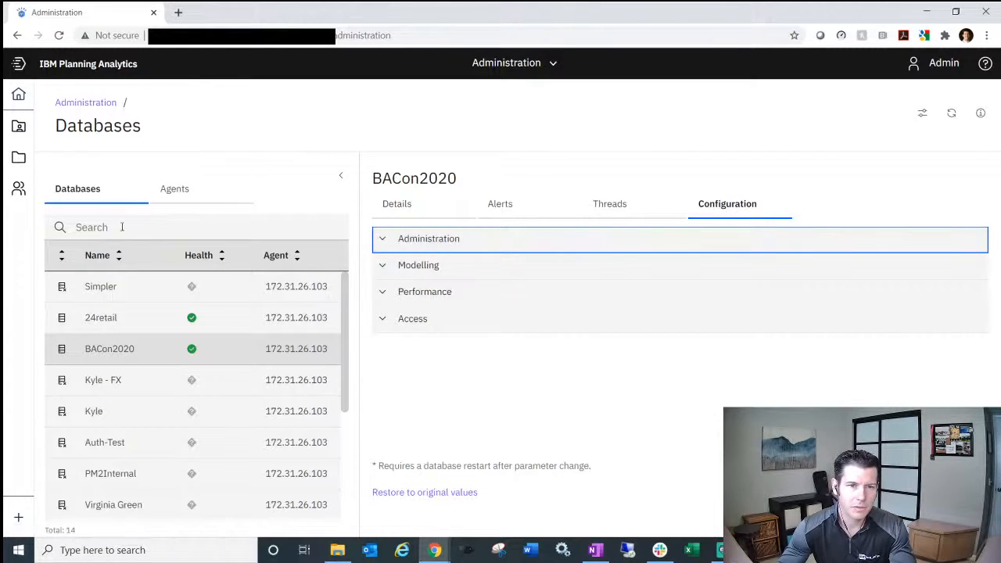
{"action": "left_click", "coordinate": [399, 205]}
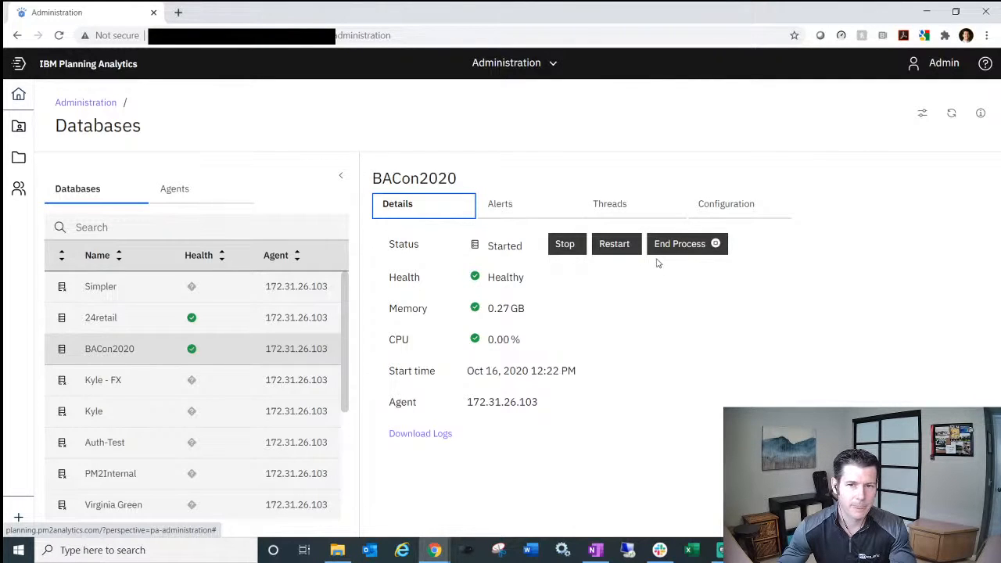
- Check BACon2020's threads, the agents list and its download options, then return to Administration
{"action": "left_click", "coordinate": [626, 209]}
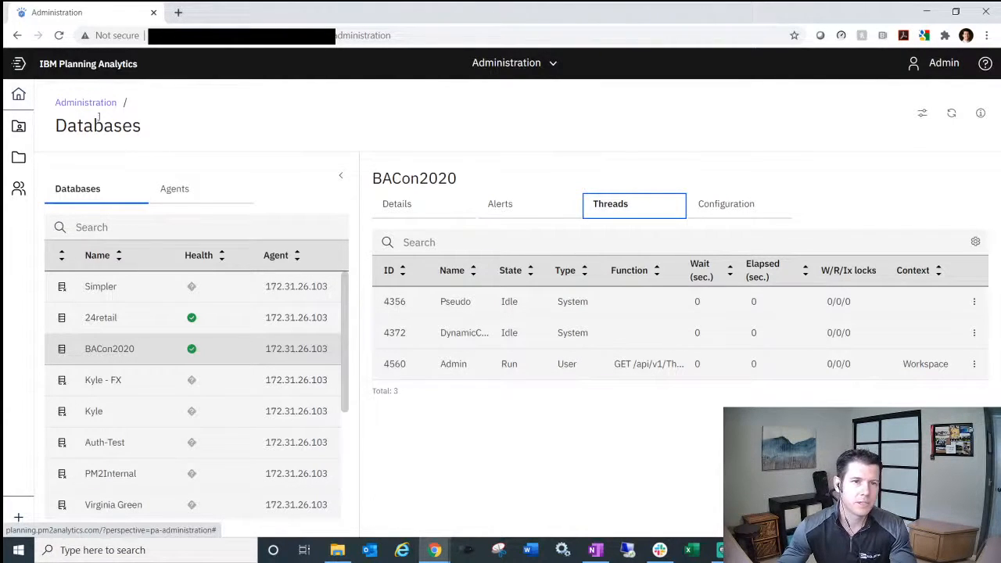
{"action": "left_click", "coordinate": [178, 189]}
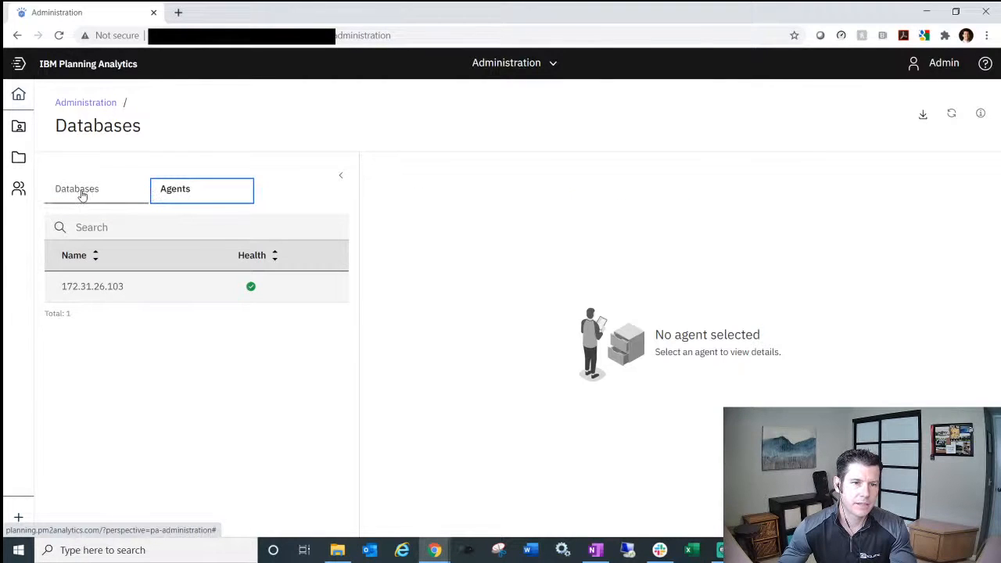
{"action": "left_click", "coordinate": [81, 194]}
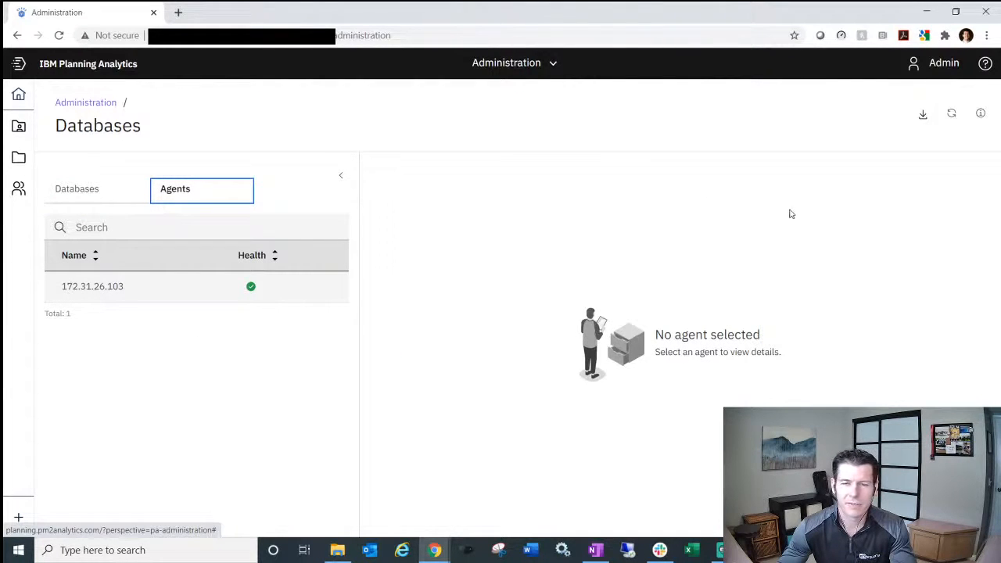
{"action": "left_click", "coordinate": [922, 118]}
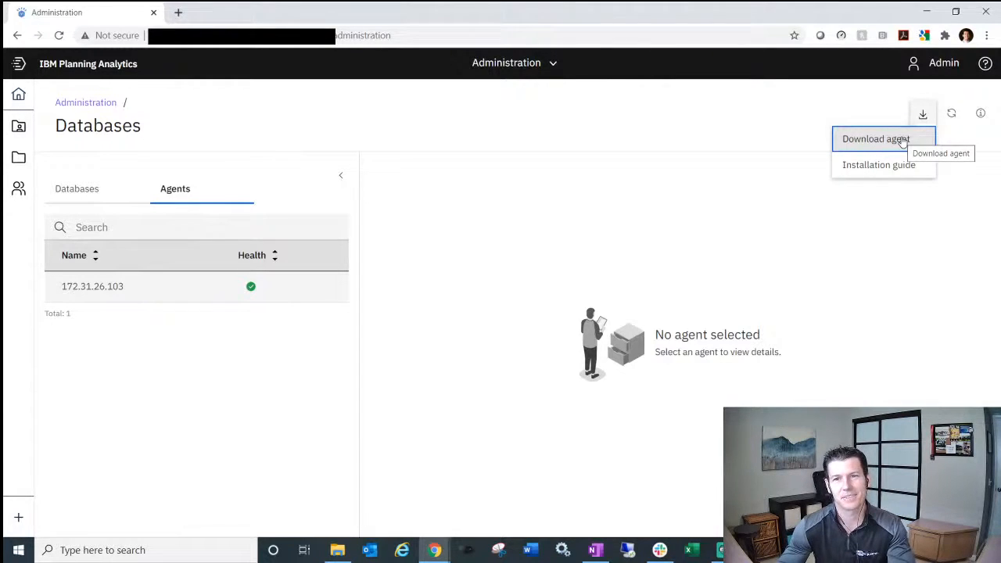
{"action": "left_click", "coordinate": [88, 105]}
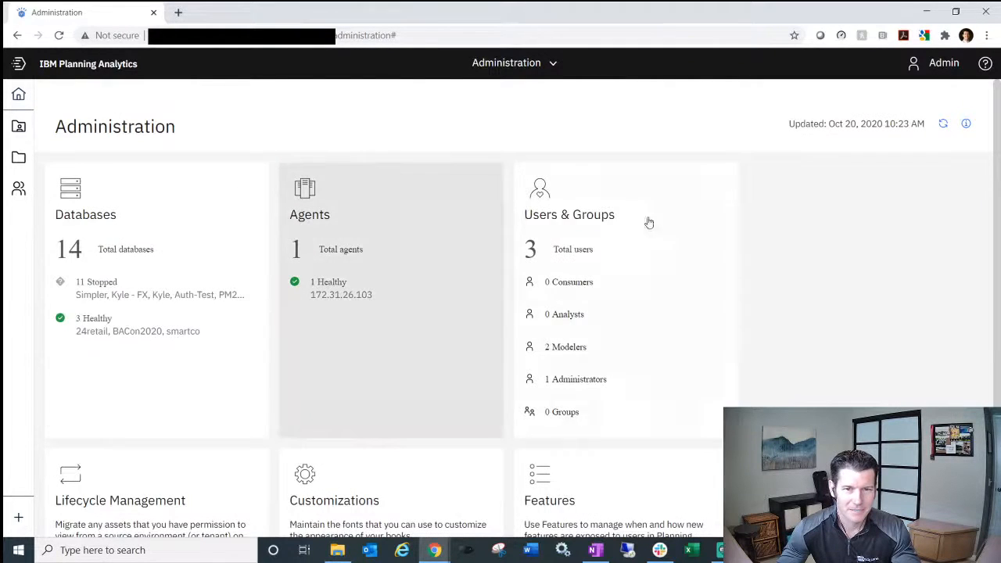
- View the Users & Groups list, then open Customizations showing an empty Fonts list
{"action": "left_click", "coordinate": [658, 272]}
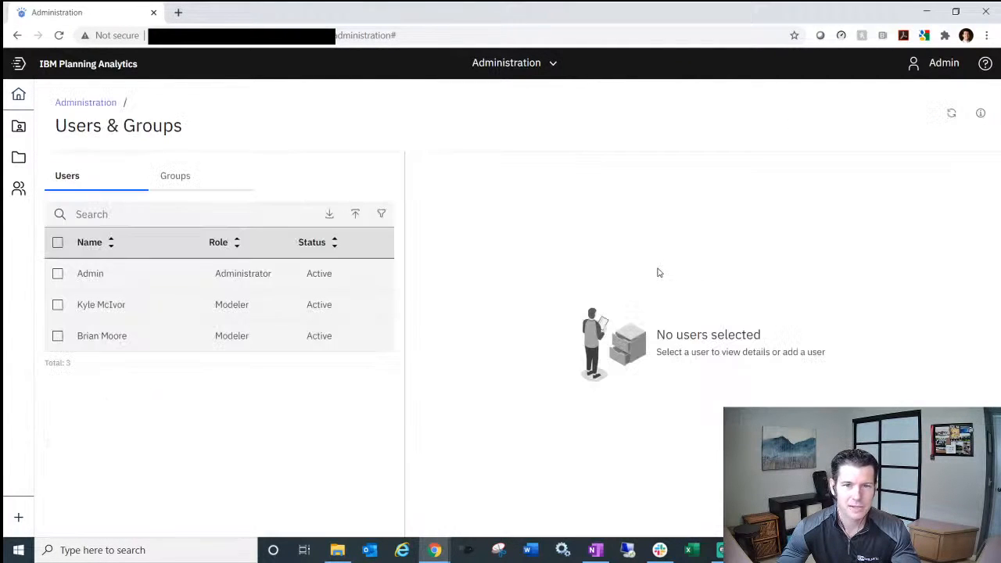
{"action": "left_click", "coordinate": [83, 104]}
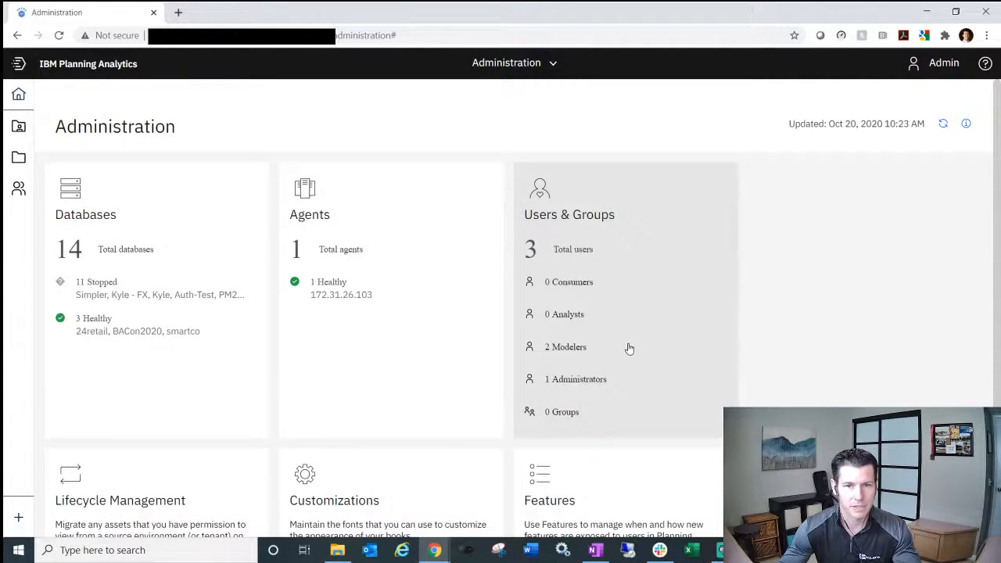
{"action": "scroll", "coordinate": [630, 348], "scroll_direction": "down", "scroll_amount": 1}
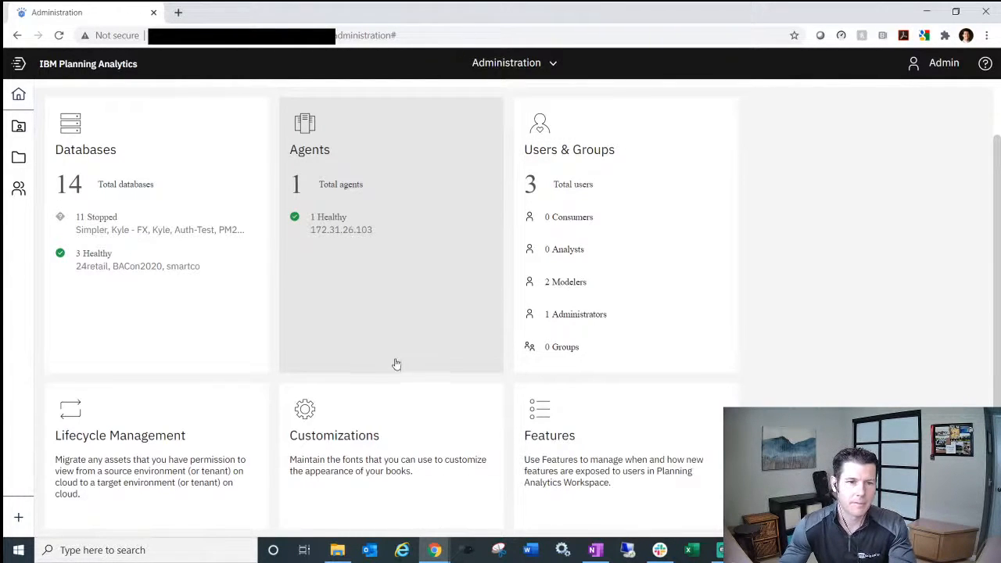
{"action": "scroll", "coordinate": [393, 361], "scroll_direction": "down", "scroll_amount": 1}
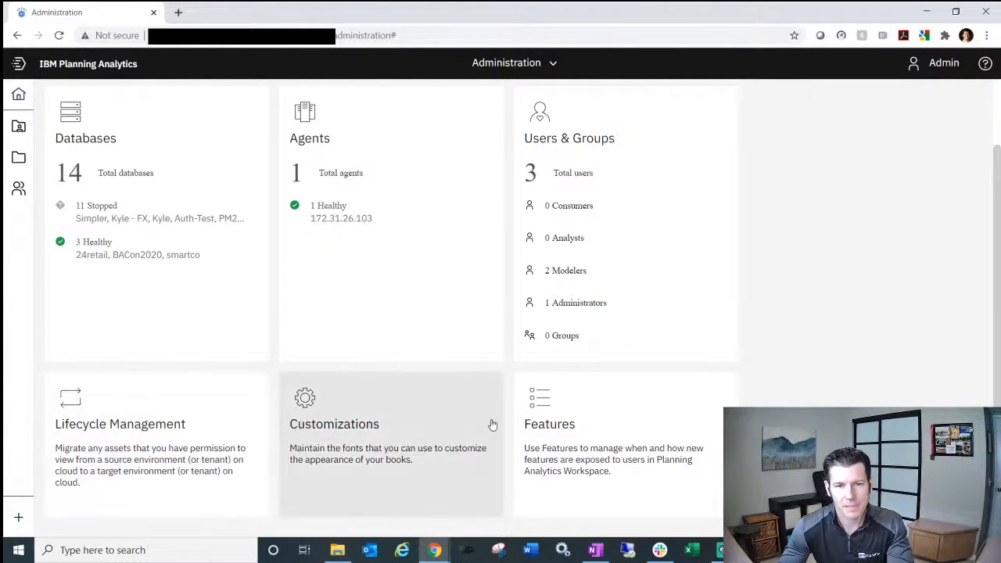
{"action": "left_click", "coordinate": [440, 425]}
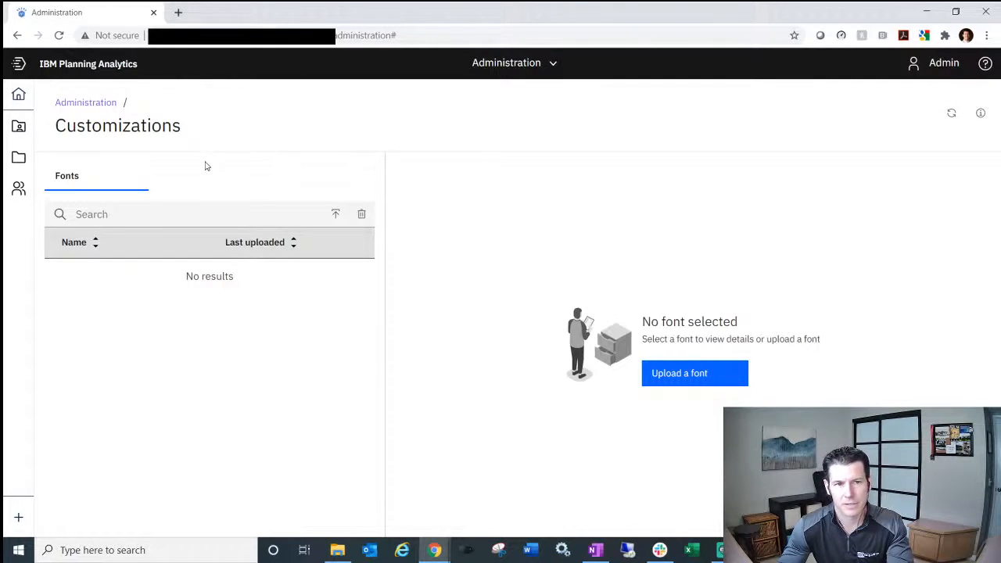
- Check the Features page, which has nothing to enable at version 57, and return
{"action": "left_click", "coordinate": [102, 110]}
{"action": "scroll", "coordinate": [632, 247], "scroll_direction": "down", "scroll_amount": 1}
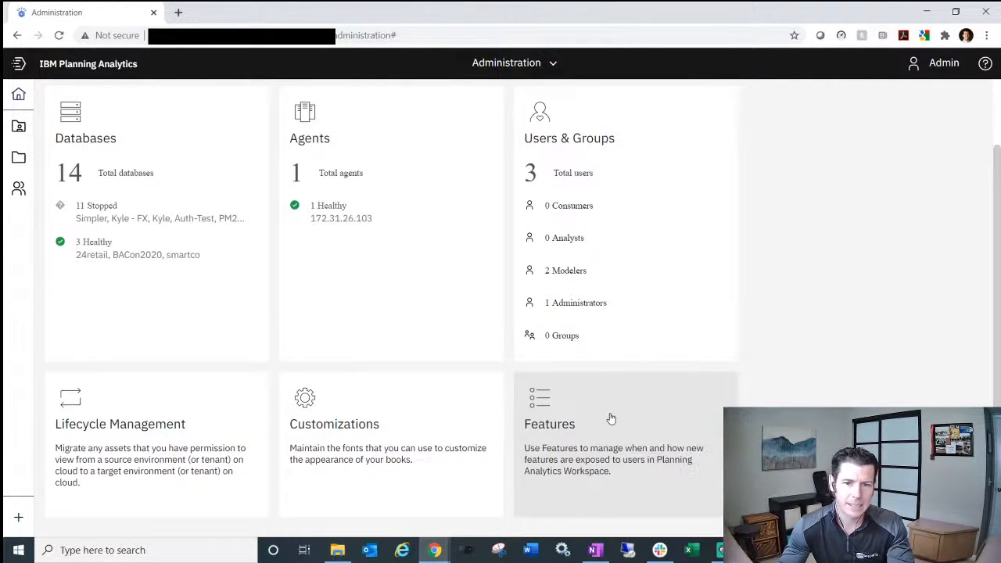
{"action": "left_click", "coordinate": [611, 419]}
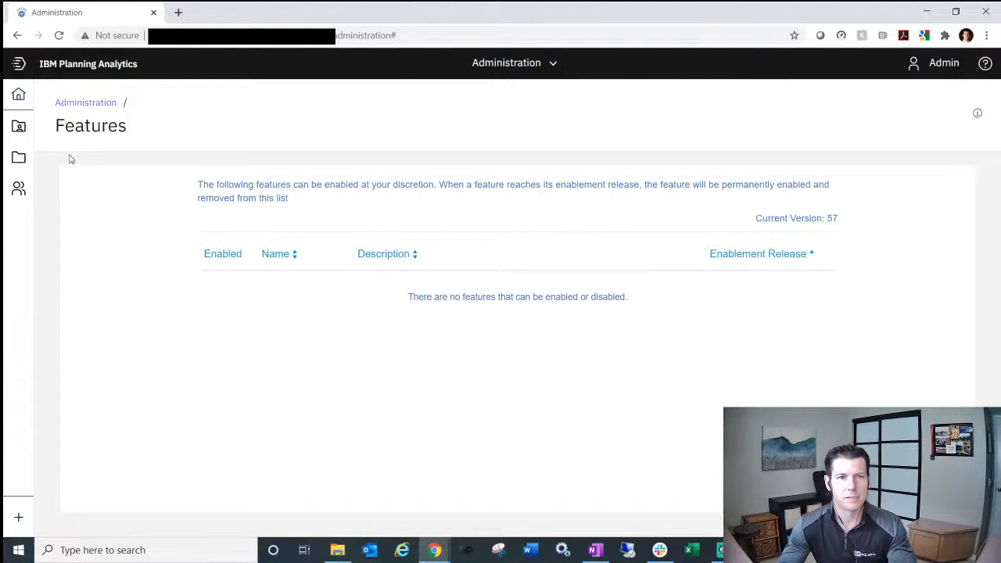
{"action": "left_click", "coordinate": [87, 104]}
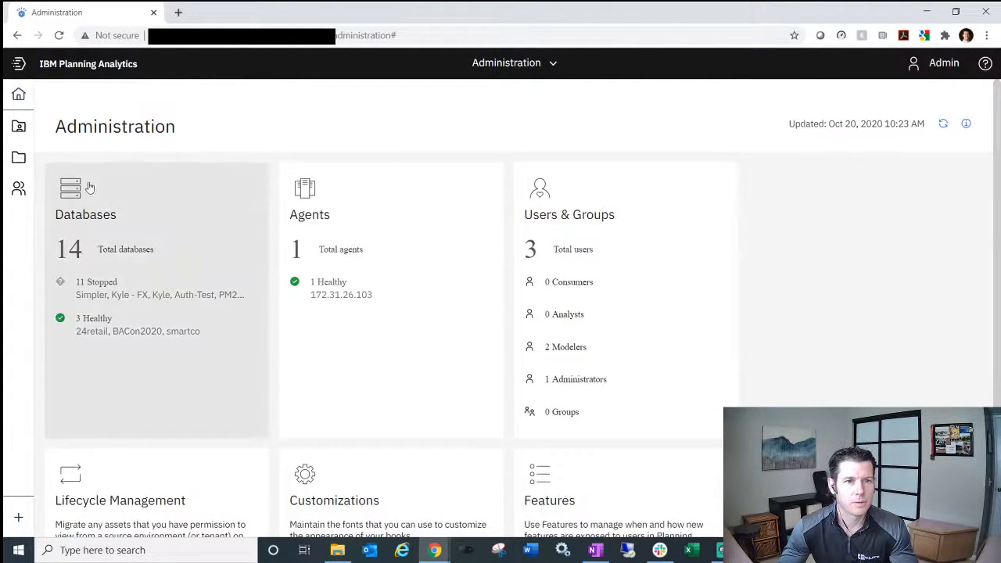
- Go Home, open the Administration tile, and scroll through its overview
{"action": "left_click", "coordinate": [18, 94]}
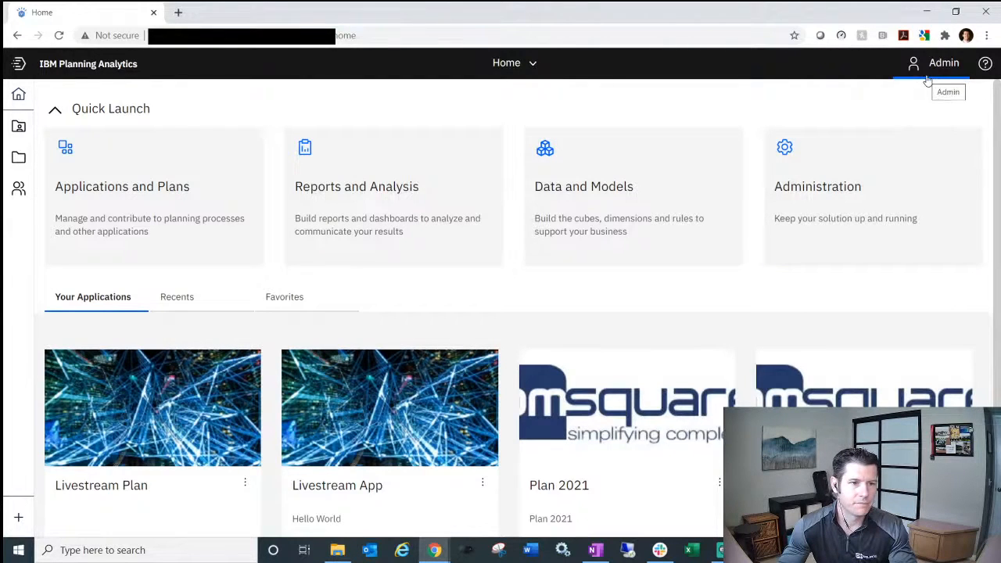
{"action": "left_click", "coordinate": [852, 201]}
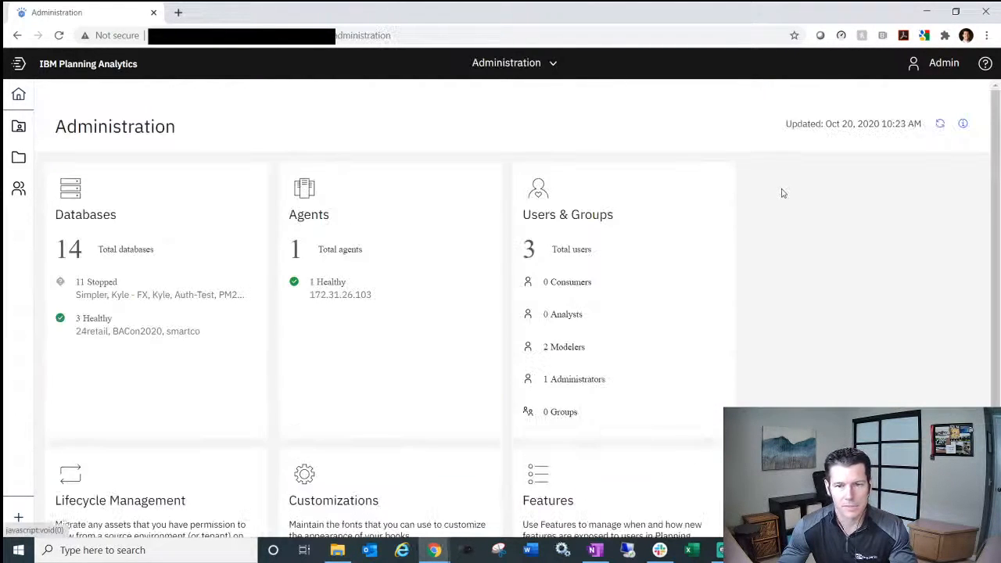
{"action": "scroll", "coordinate": [610, 273], "scroll_direction": "down", "scroll_amount": 1}
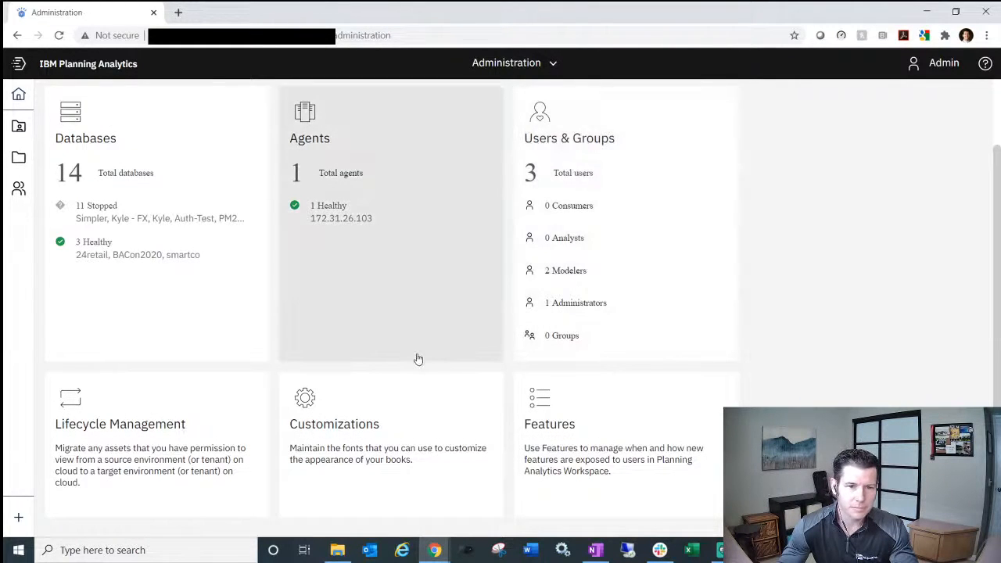
- Visit the Customizations page, then the Databases and Agents lists, returning to Administration
{"action": "left_click", "coordinate": [348, 457]}
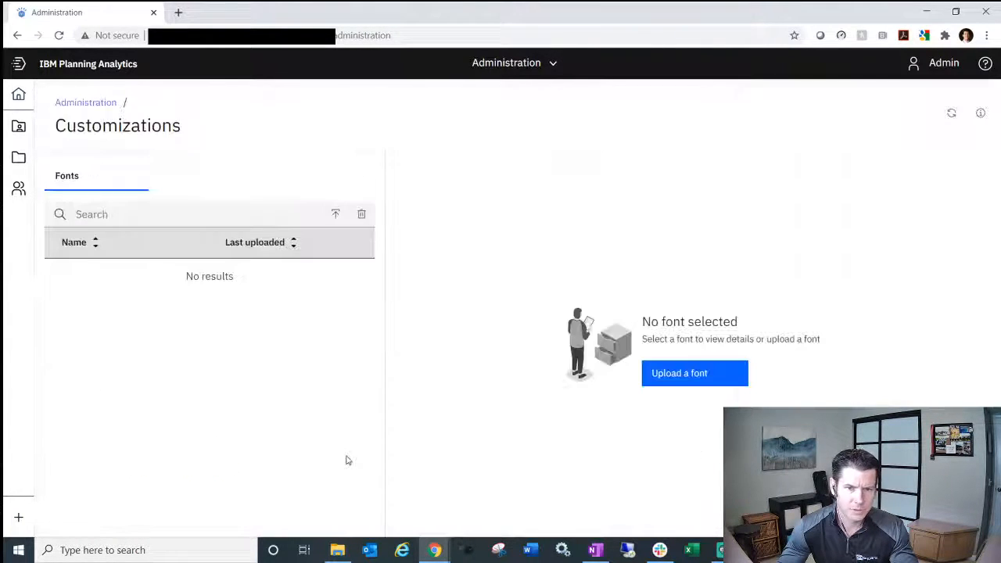
{"action": "left_click", "coordinate": [84, 103]}
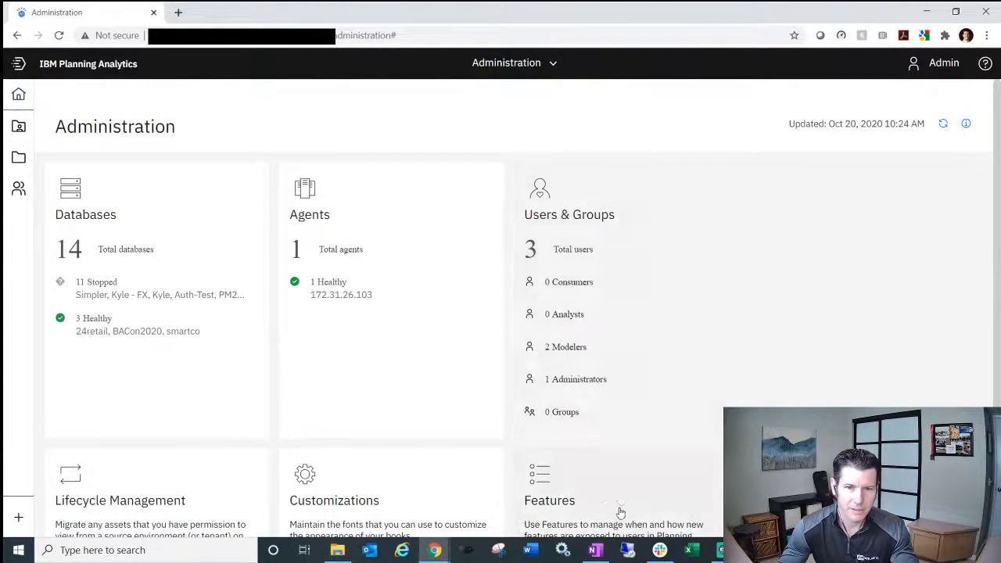
{"action": "left_click", "coordinate": [163, 294]}
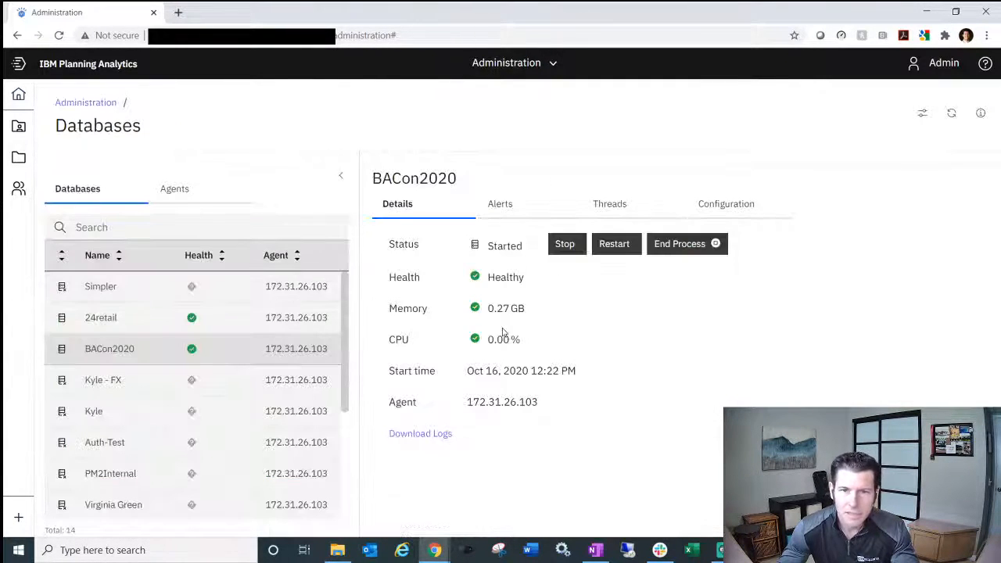
{"action": "left_click", "coordinate": [169, 197]}
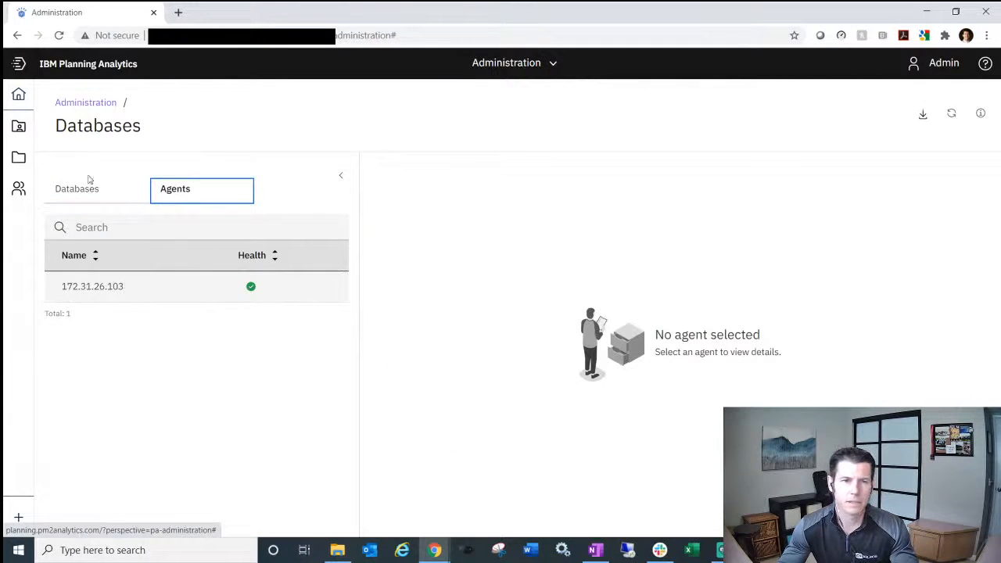
{"action": "left_click", "coordinate": [89, 106]}
- Check the Users & Groups, Features and Customizations pages in turn
{"action": "left_click", "coordinate": [595, 256]}
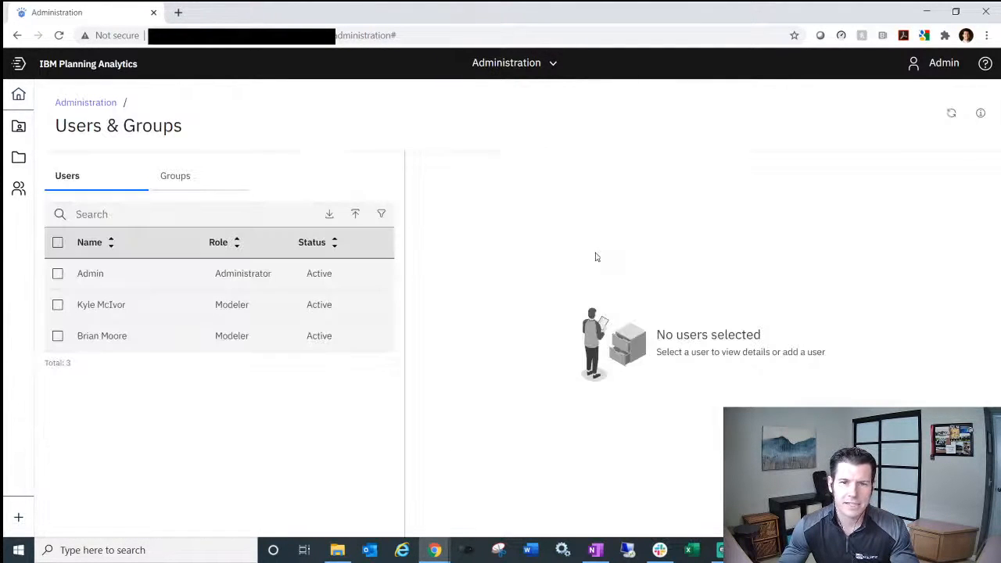
{"action": "left_click", "coordinate": [78, 102]}
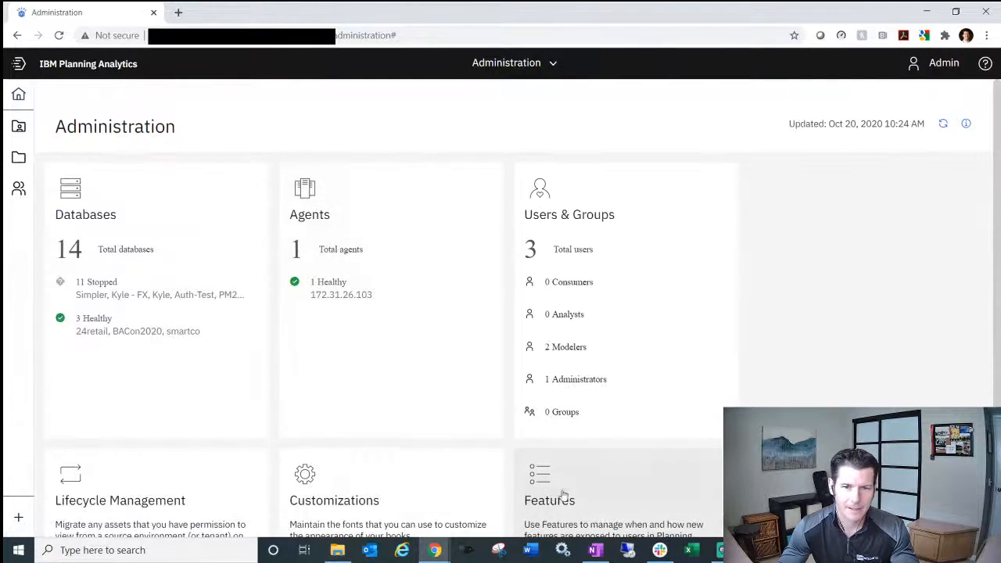
{"action": "left_click", "coordinate": [603, 506]}
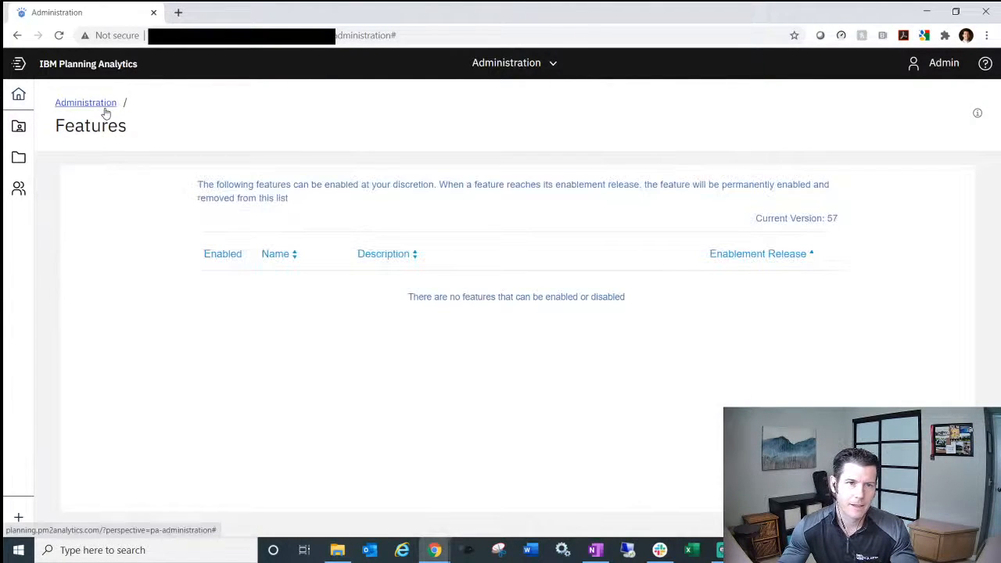
{"action": "left_click", "coordinate": [79, 104]}
{"action": "left_click", "coordinate": [398, 476]}
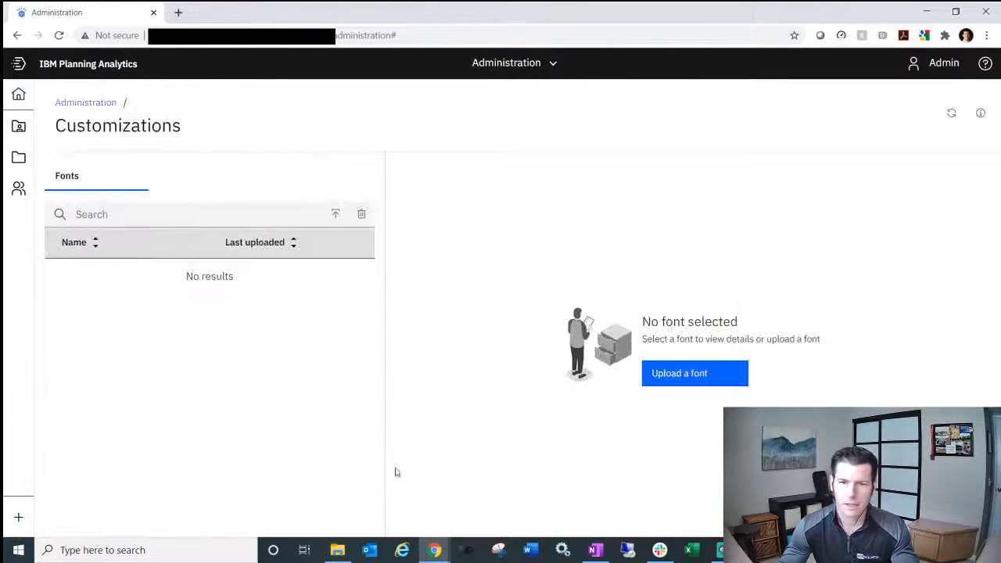
{"action": "left_click", "coordinate": [81, 103]}
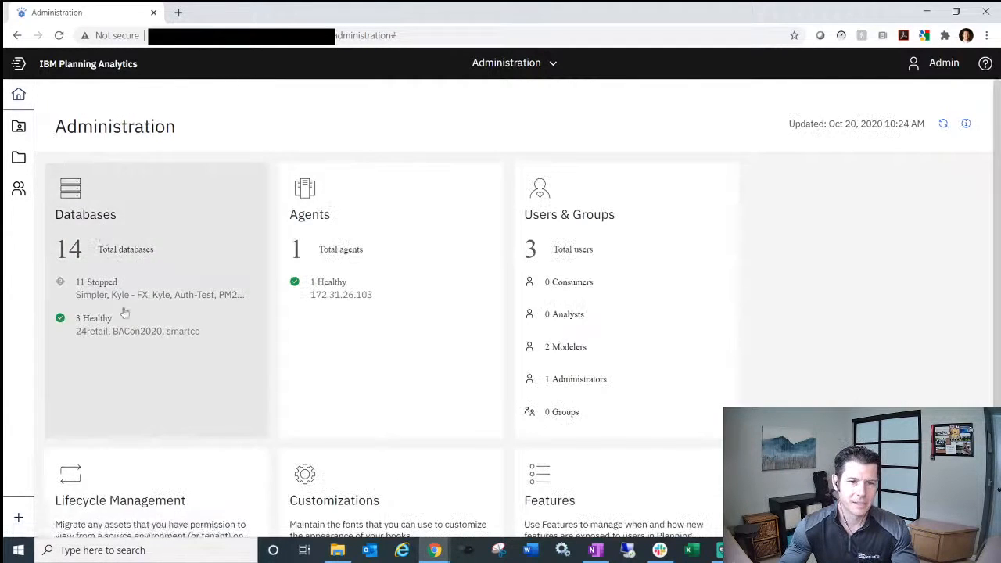
- Look over Lifecycle management and the agents list, ending on the Administration overview
{"action": "left_click", "coordinate": [185, 484]}
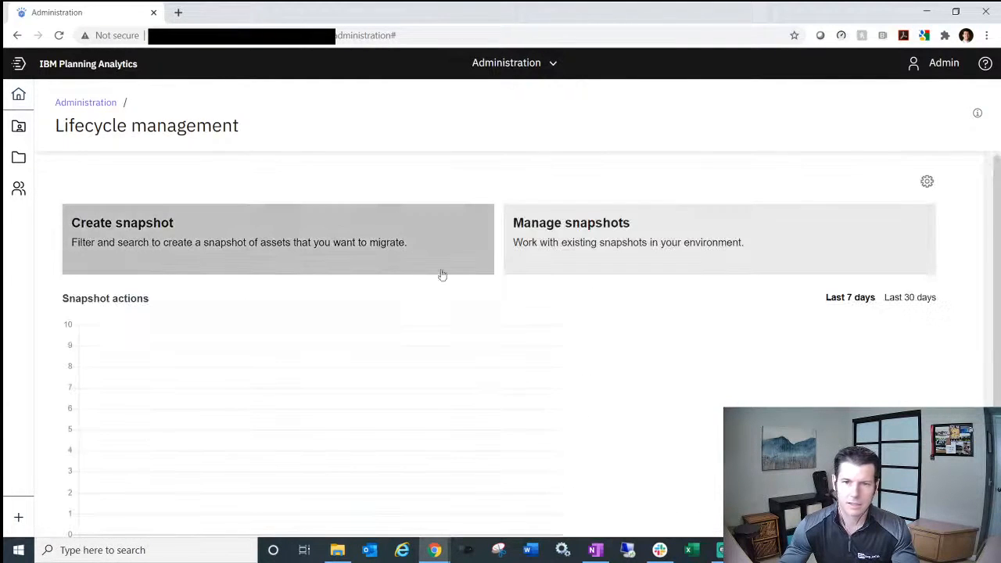
{"action": "scroll", "coordinate": [492, 302], "scroll_direction": "down", "scroll_amount": 2}
{"action": "scroll", "coordinate": [493, 301], "scroll_direction": "up", "scroll_amount": 2}
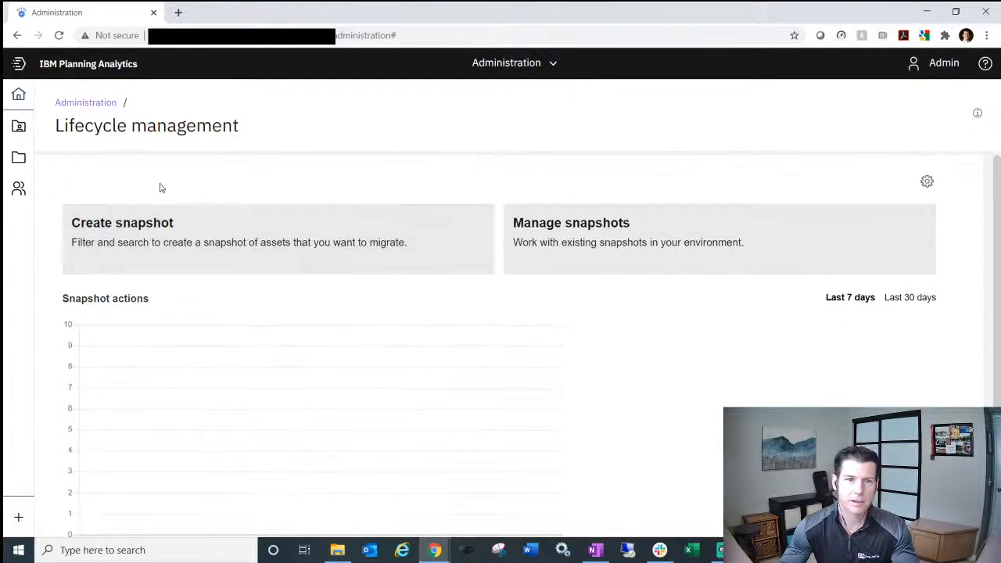
{"action": "left_click", "coordinate": [82, 105]}
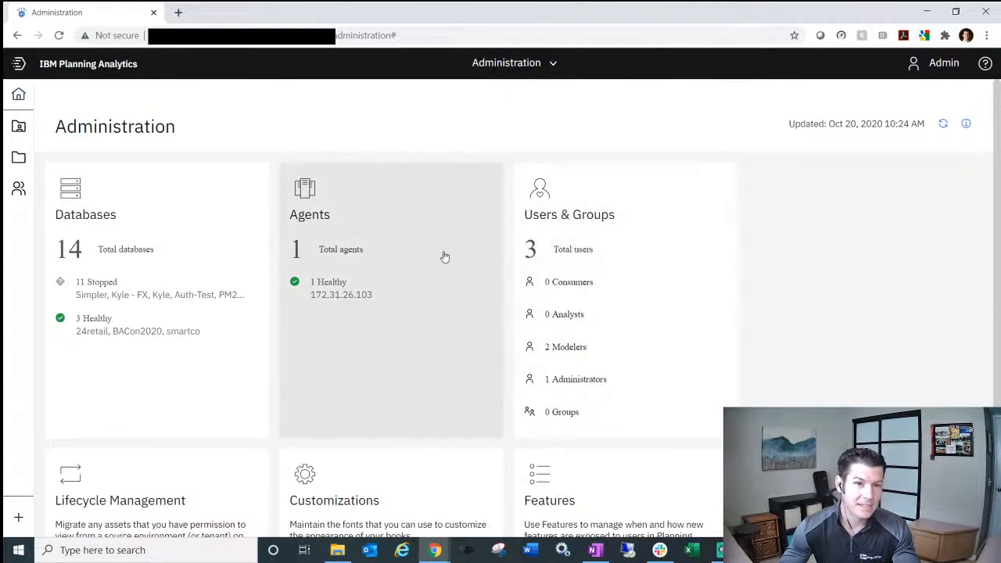
{"action": "left_click", "coordinate": [442, 257]}
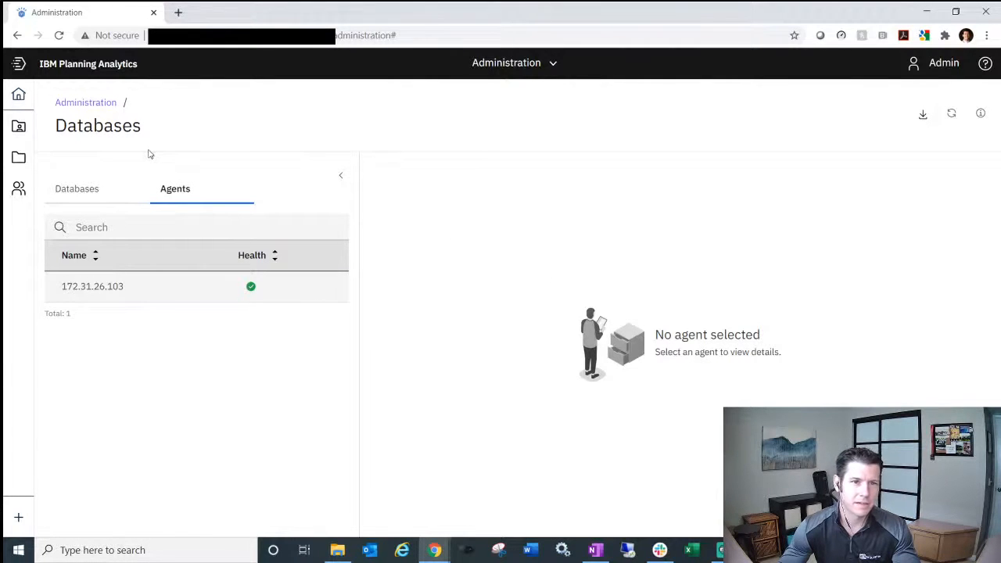
{"action": "left_click", "coordinate": [99, 106]}
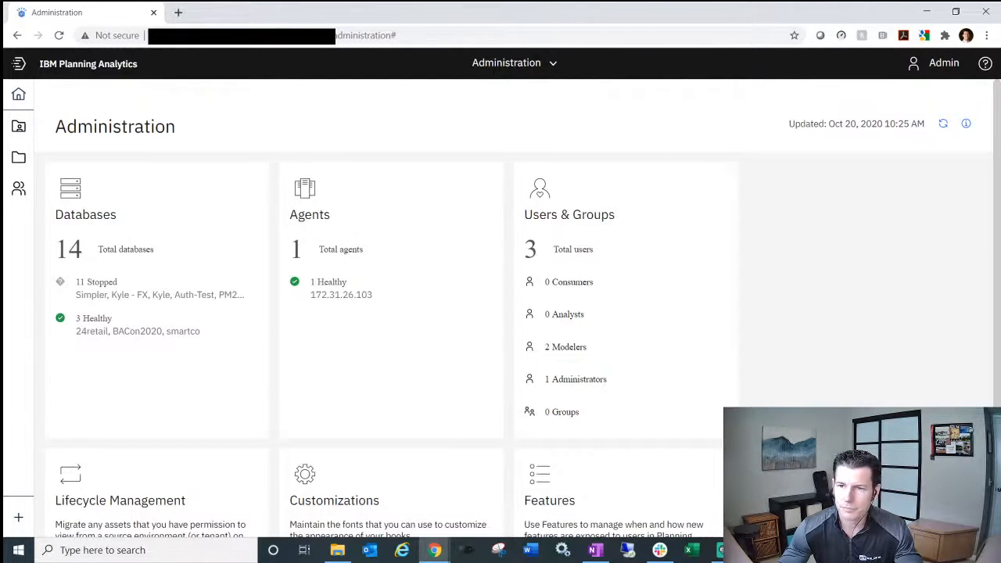
- Leave Administration for the Home page with its Quick Launch tiles
{"action": "left_click", "coordinate": [18, 93]}
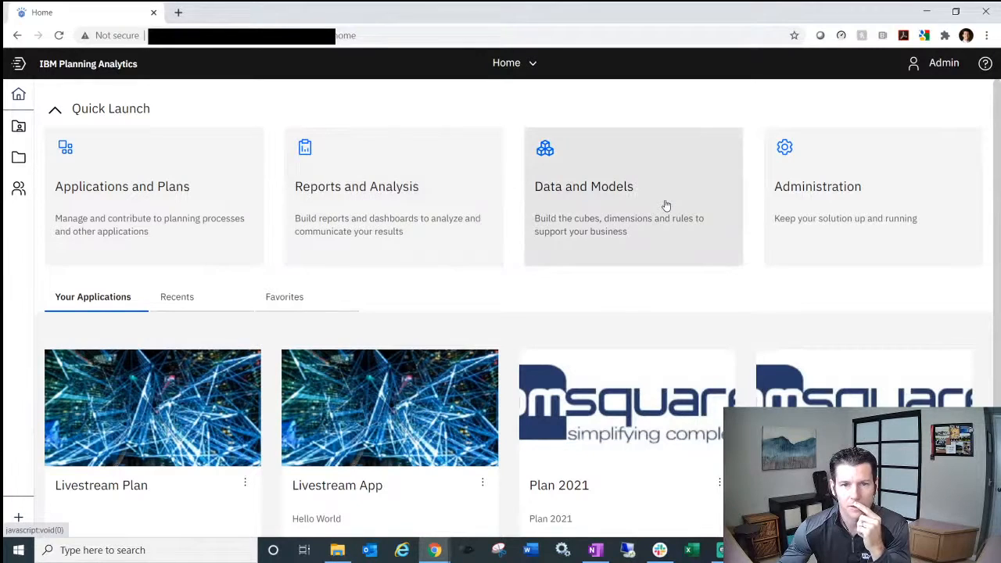
- Peek at a Data and Models modeling book, then go Home and open Reports and Analysis
{"action": "left_click", "coordinate": [574, 200]}
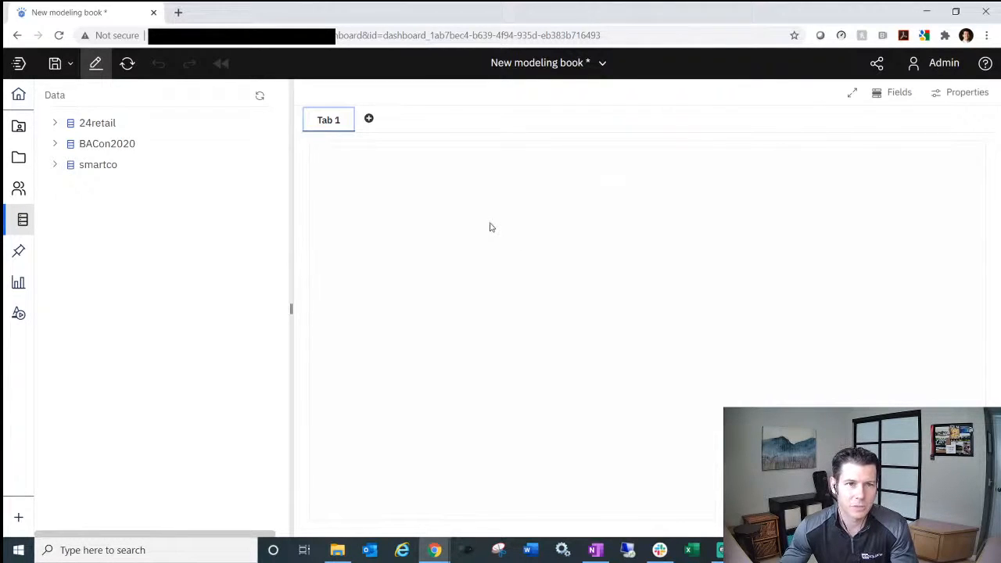
{"action": "left_click", "coordinate": [18, 94]}
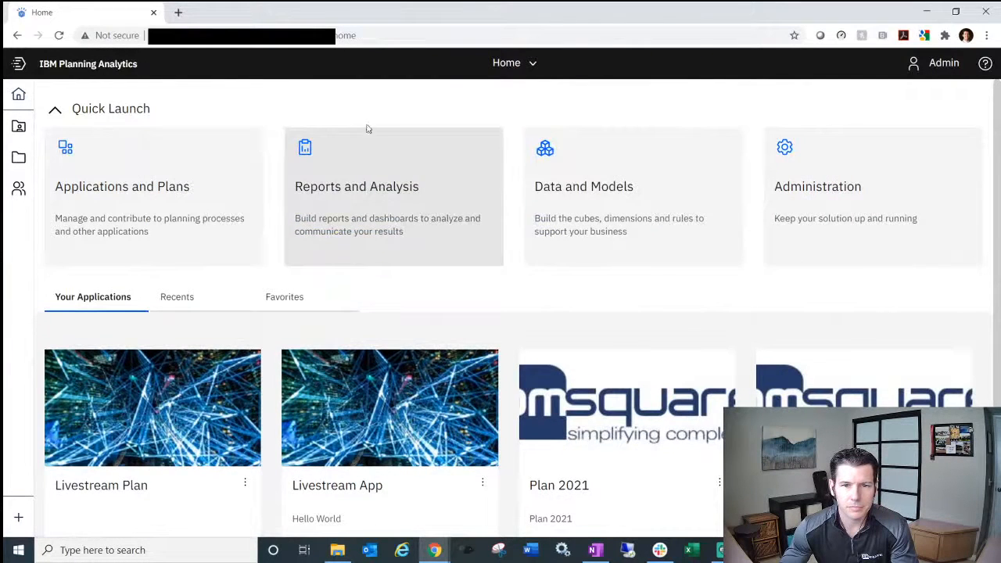
{"action": "left_click", "coordinate": [415, 183]}
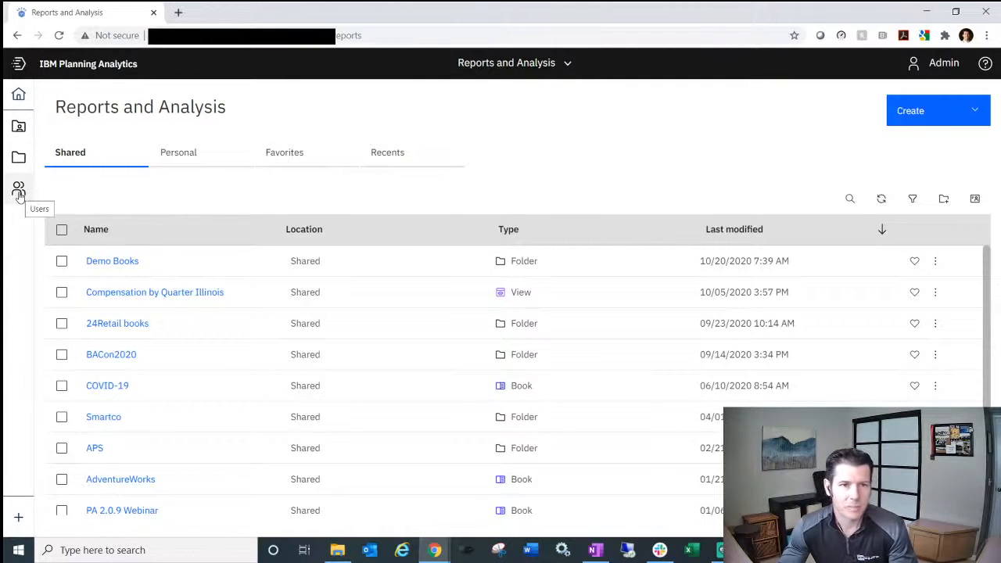
- Toggle the Shared content panel open and closed, then show the Create options
{"action": "left_click", "coordinate": [21, 130]}
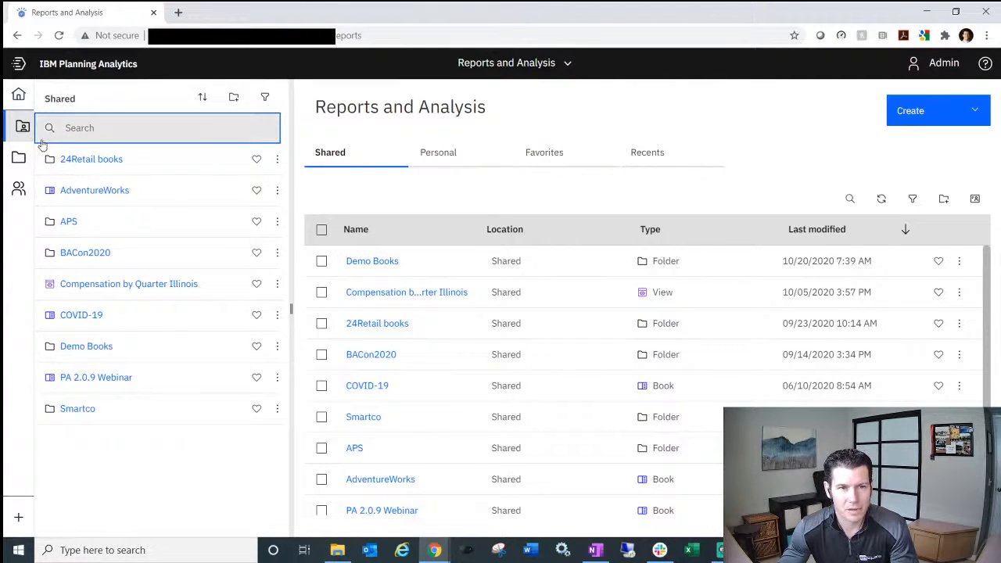
{"action": "left_click", "coordinate": [21, 130]}
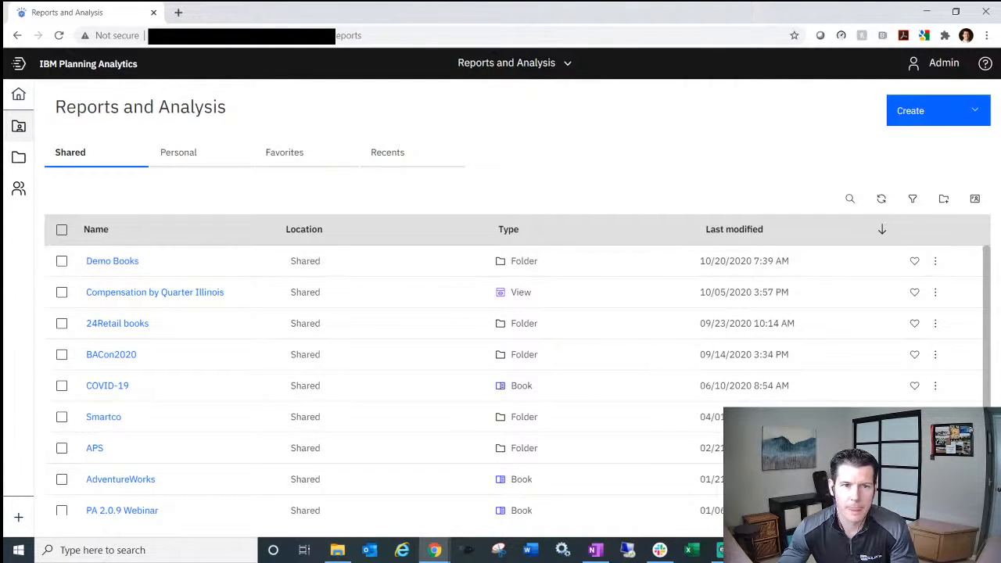
{"action": "left_click", "coordinate": [925, 111]}
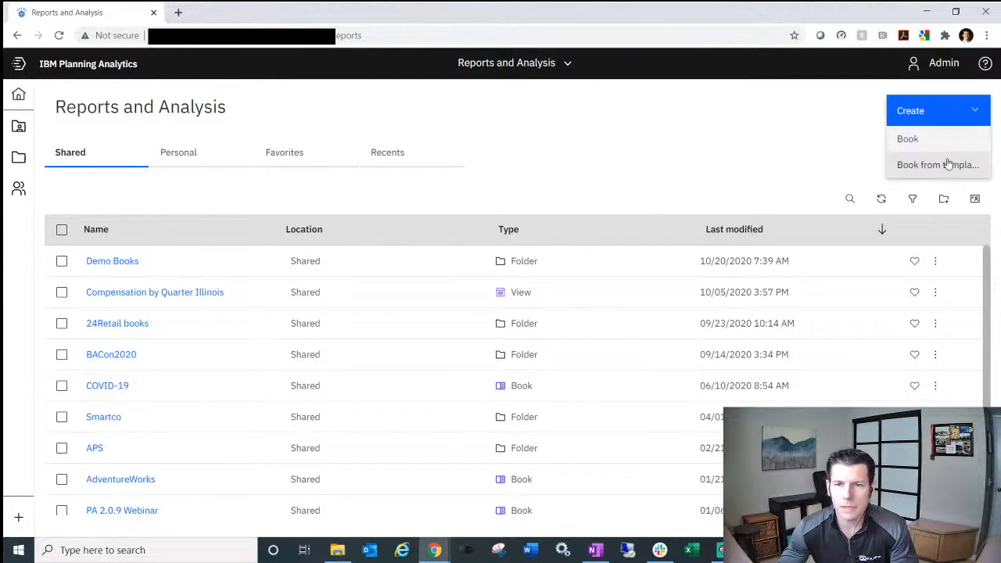
- Create a book from the first blank Tabbed template, giving an empty Tab 1
{"action": "left_click", "coordinate": [921, 166]}
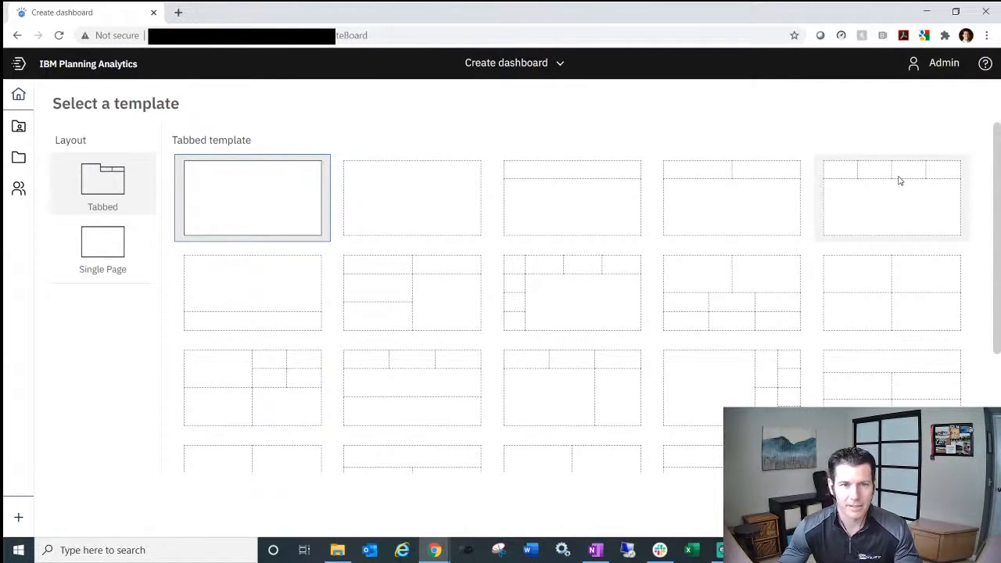
{"action": "left_click", "coordinate": [286, 204]}
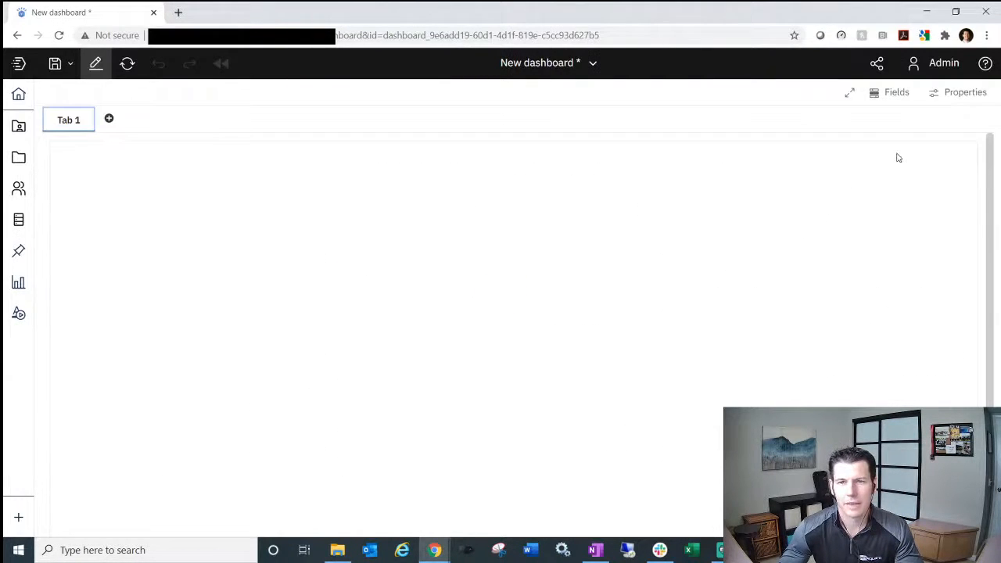
- Keep the dashboard page size at Screen 16:9 and close the Dashboard properties panel
{"action": "left_click", "coordinate": [967, 103]}
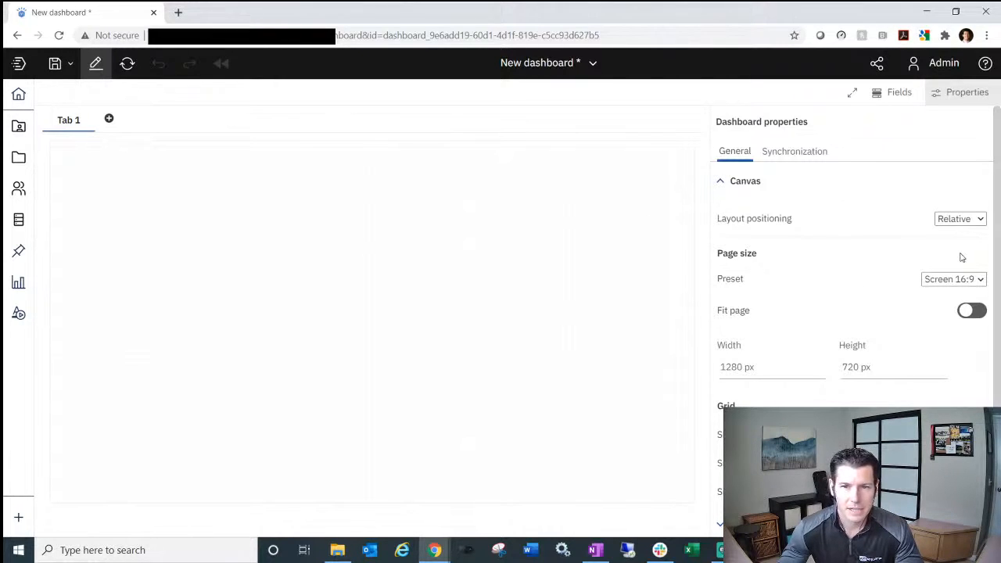
{"action": "left_click", "coordinate": [977, 283]}
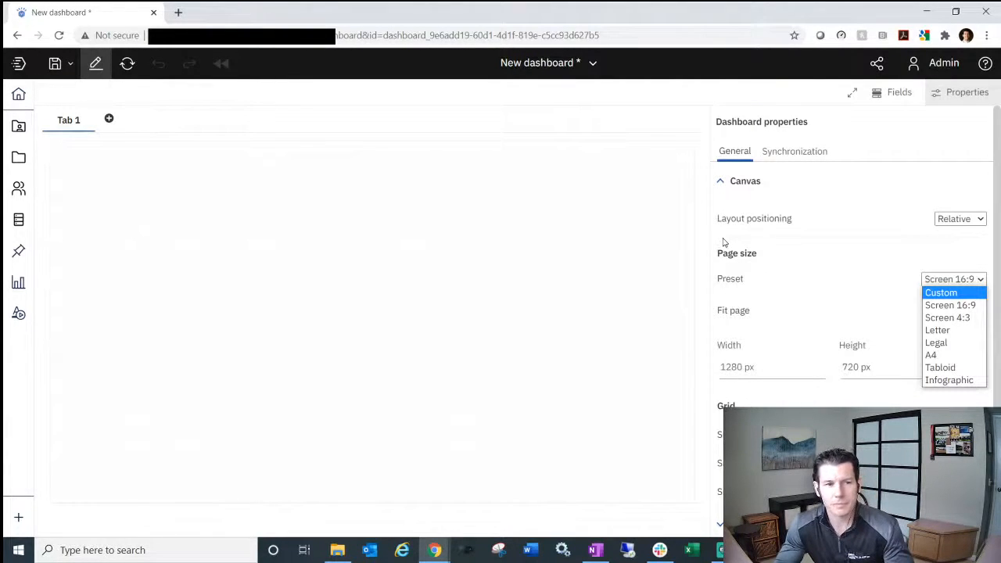
{"action": "left_click", "coordinate": [938, 279]}
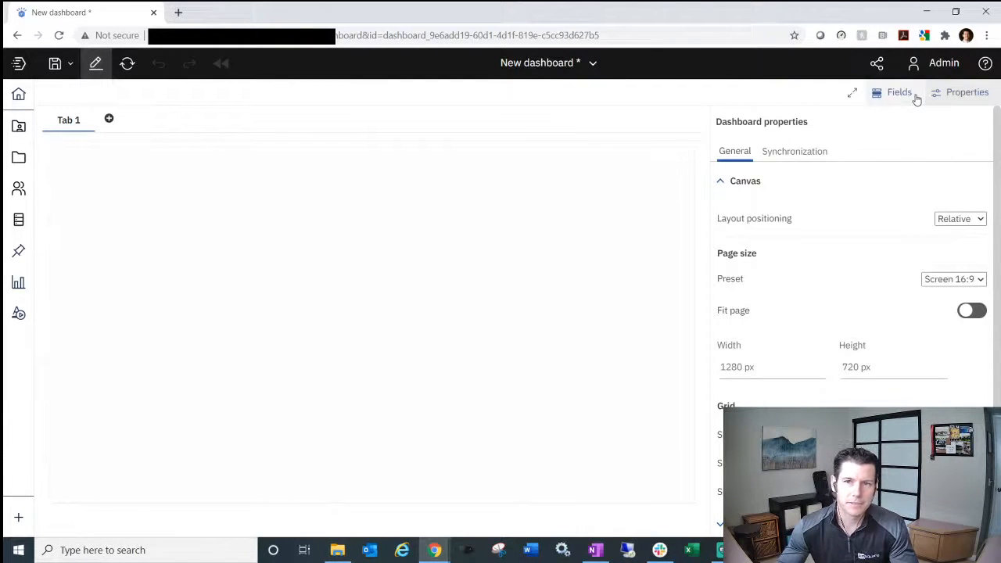
{"action": "left_click", "coordinate": [970, 93]}
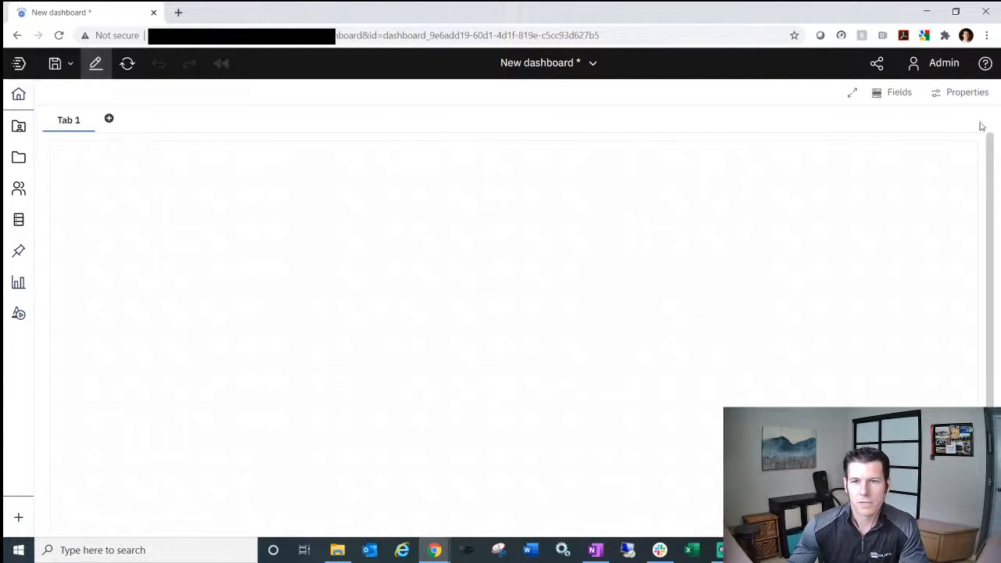
{"action": "left_click", "coordinate": [966, 92]}
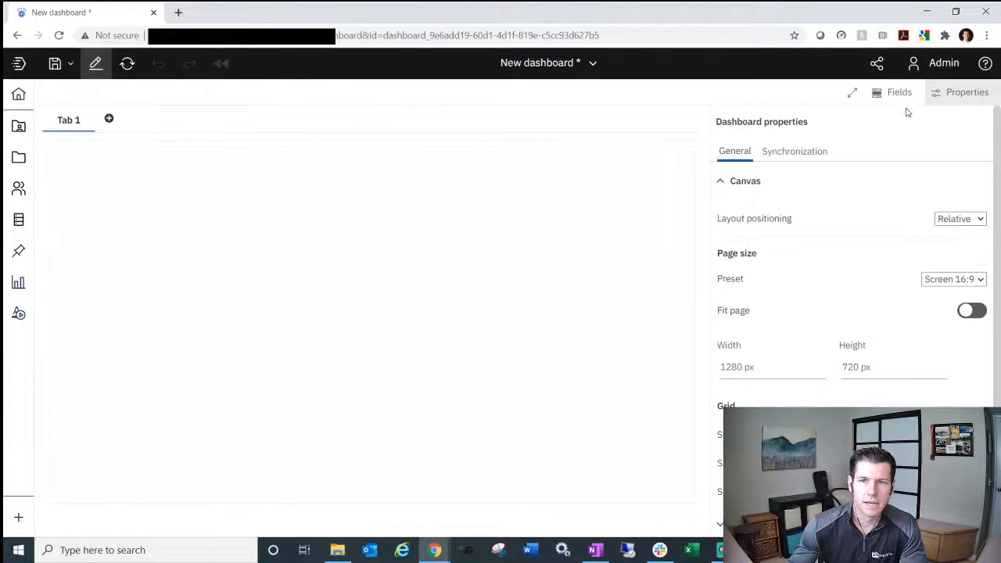
{"action": "left_click", "coordinate": [975, 92]}
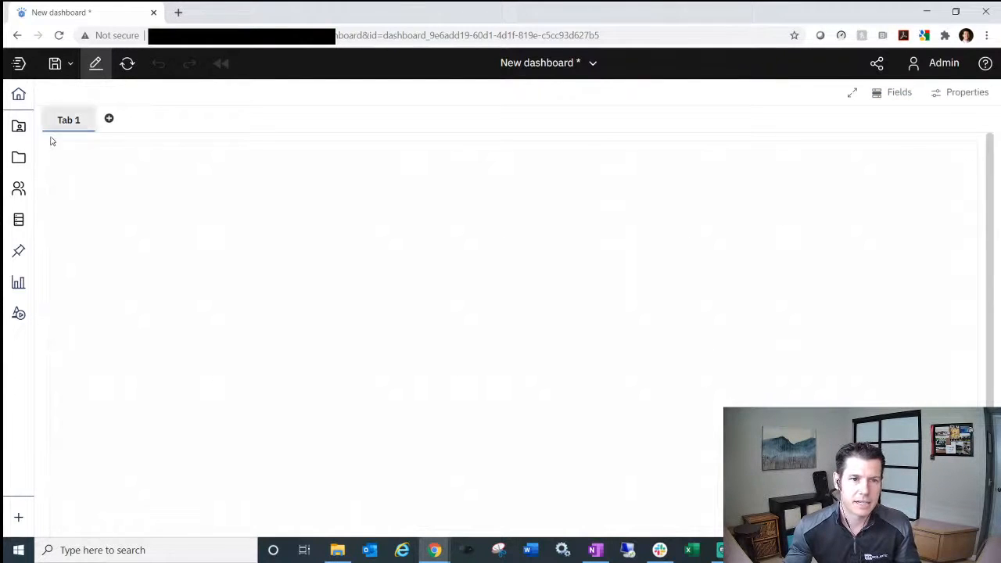
- Switch to the Reporting dashboard and check the Revenue by Region crosstab's fields
{"action": "left_click", "coordinate": [594, 67]}
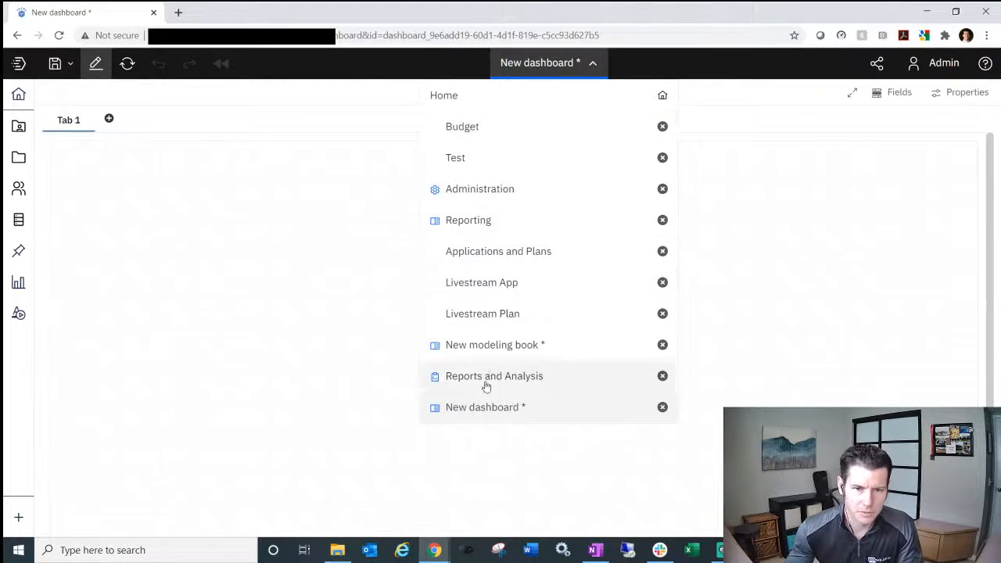
{"action": "left_click", "coordinate": [489, 225]}
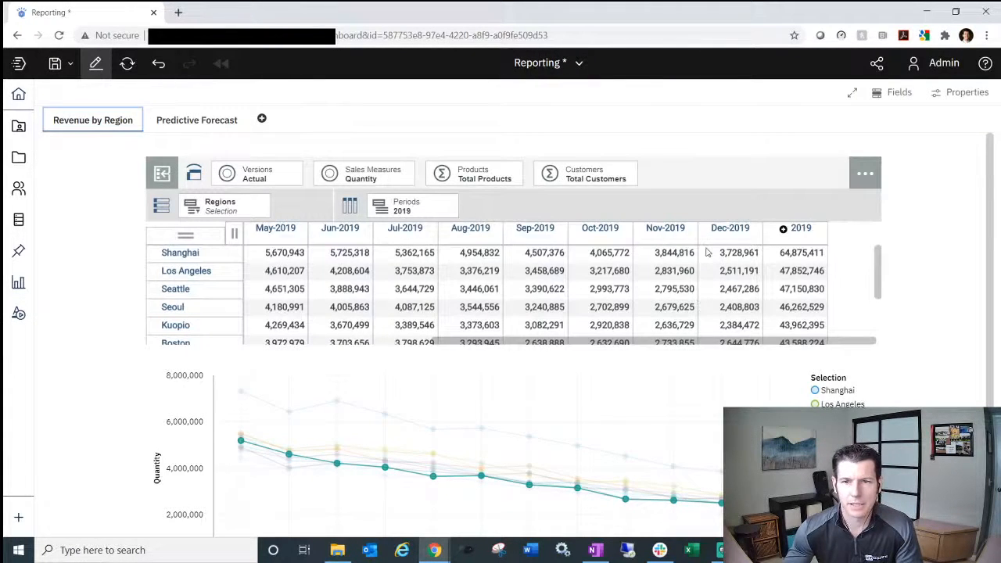
{"action": "left_click", "coordinate": [709, 222]}
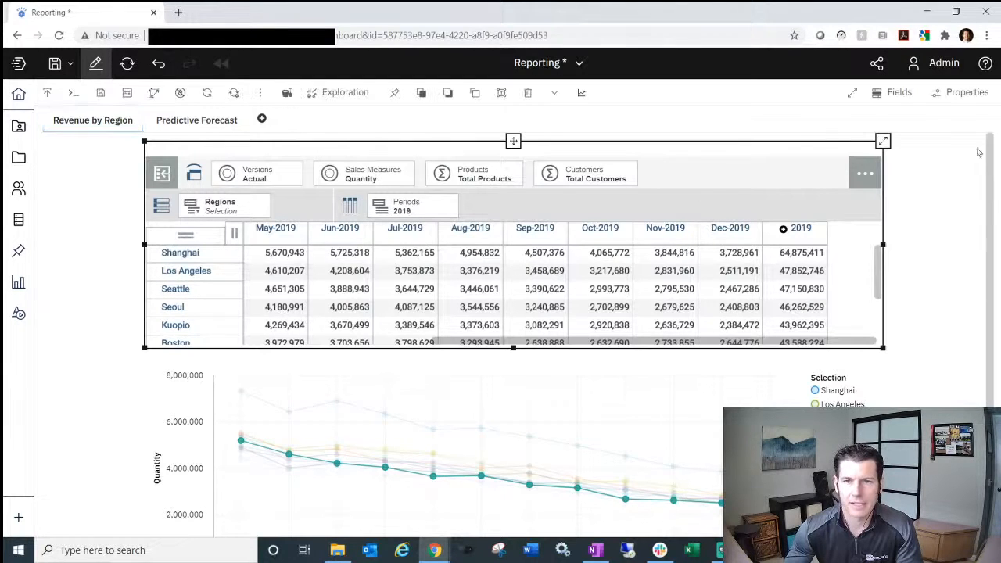
{"action": "left_click", "coordinate": [895, 93]}
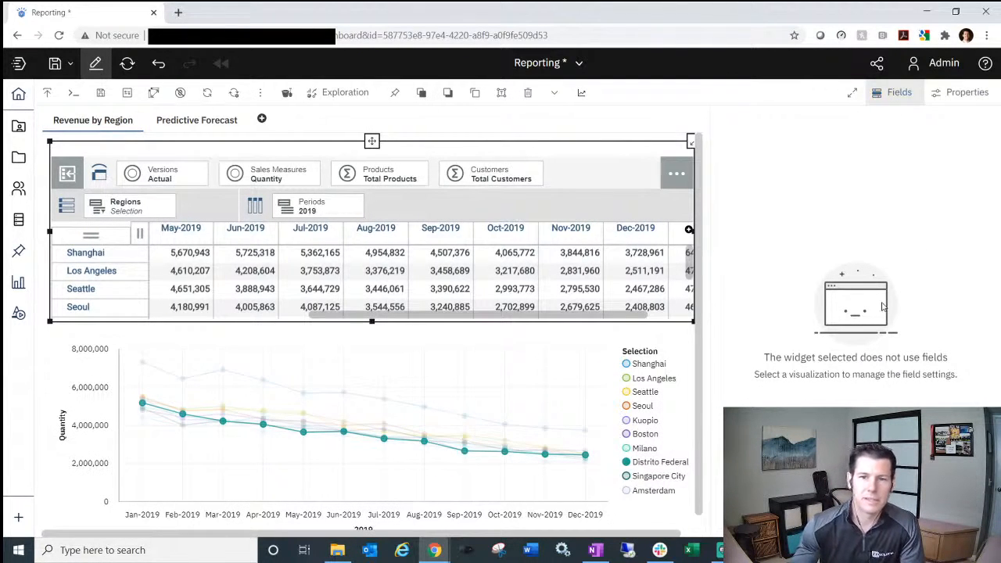
{"action": "left_click", "coordinate": [901, 95]}
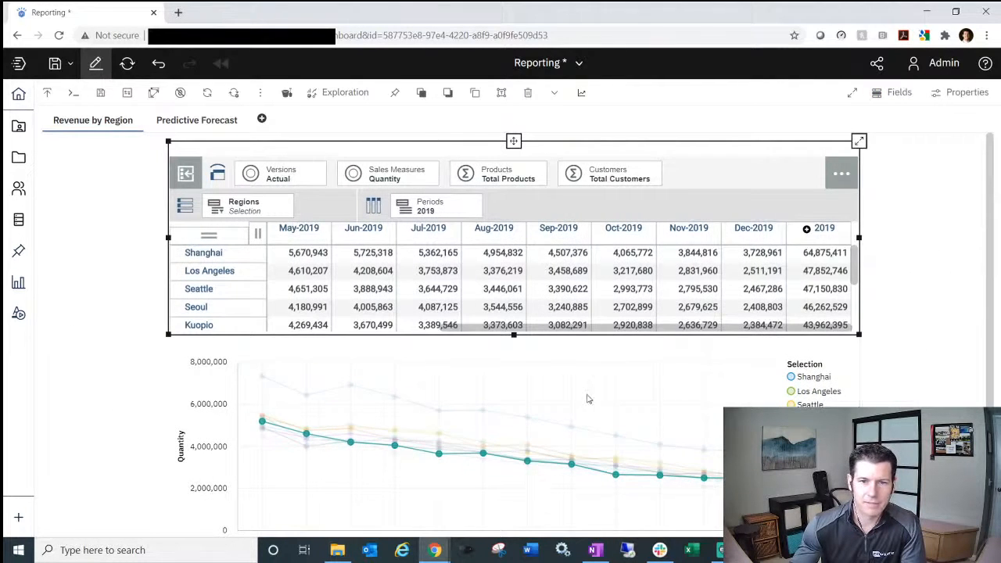
- Inspect the line chart's 2019, Selection and Quantity field assignments
{"action": "left_click", "coordinate": [588, 398]}
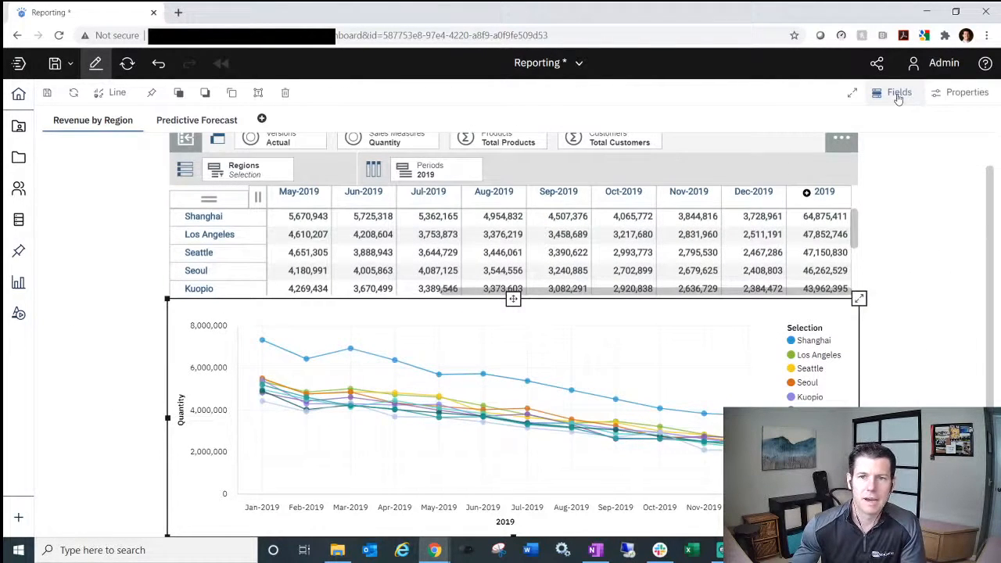
{"action": "left_click", "coordinate": [897, 95]}
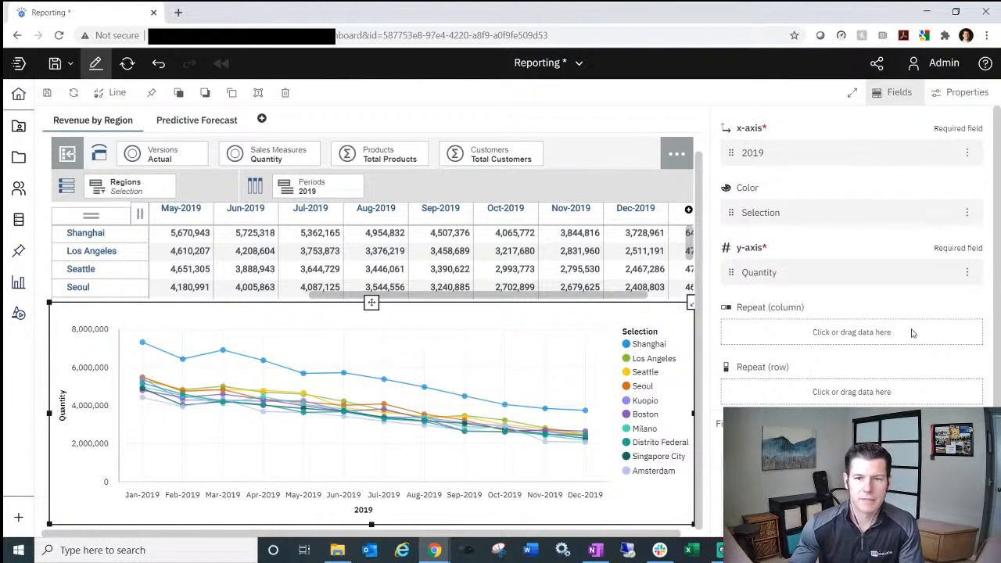
{"action": "scroll", "coordinate": [906, 344], "scroll_direction": "down", "scroll_amount": 1}
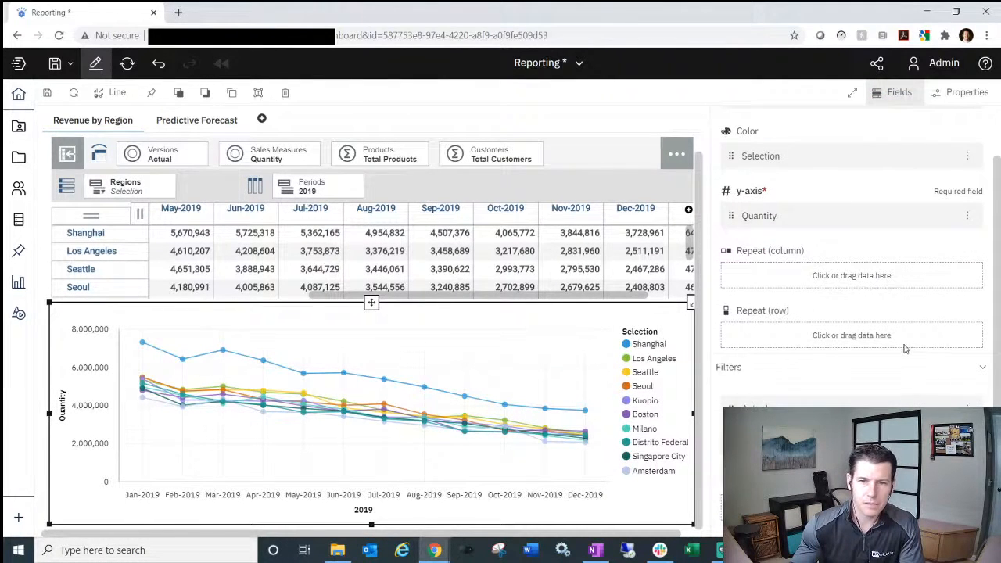
{"action": "scroll", "coordinate": [903, 313], "scroll_direction": "up", "scroll_amount": 1}
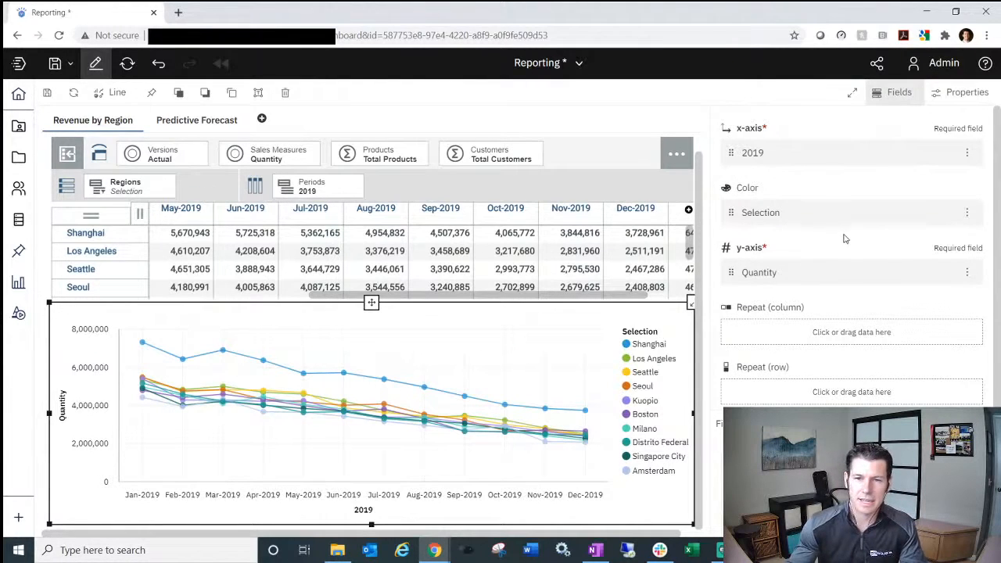
{"action": "scroll", "coordinate": [819, 358], "scroll_direction": "down", "scroll_amount": 1}
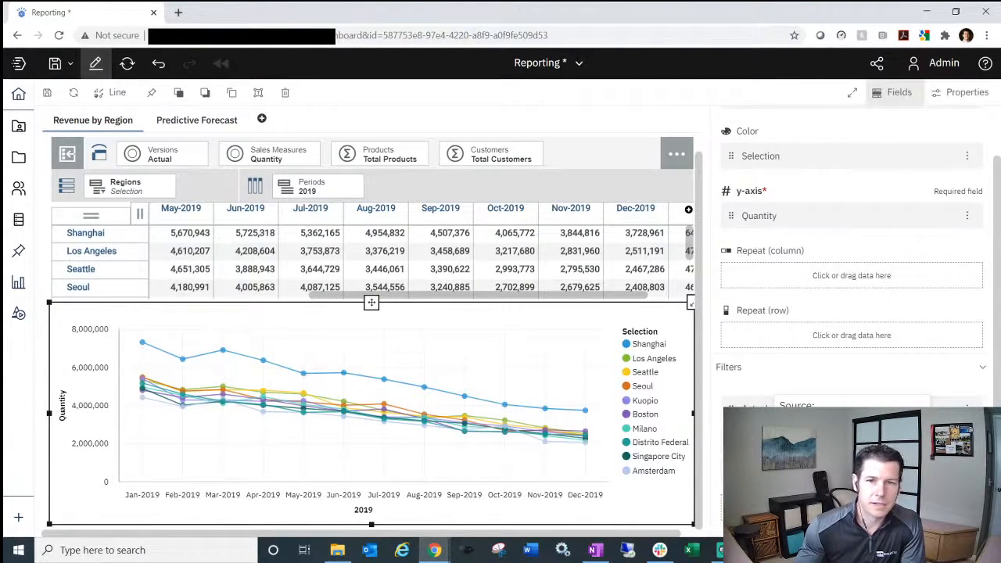
{"action": "scroll", "coordinate": [850, 344], "scroll_direction": "up", "scroll_amount": 1}
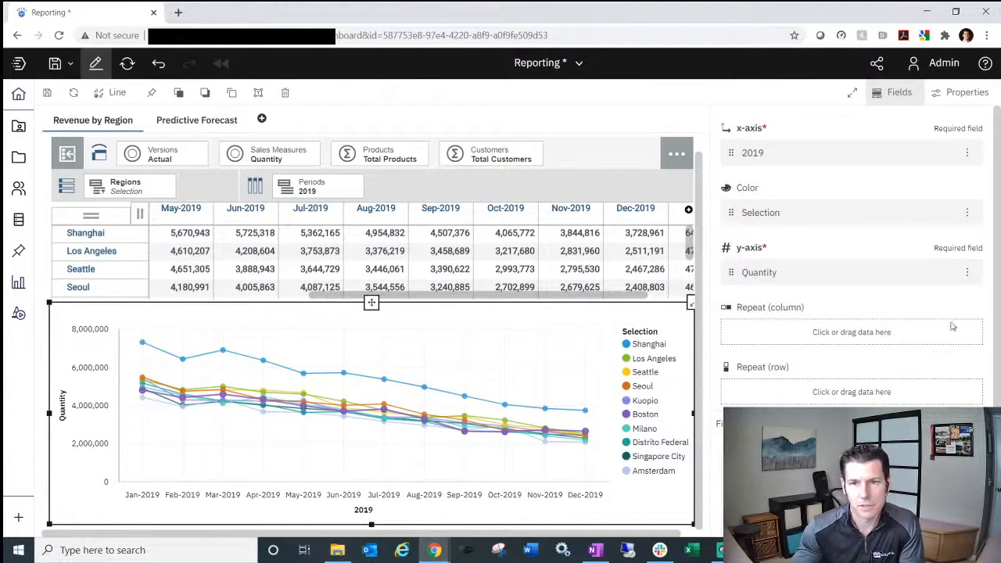
{"action": "left_click", "coordinate": [897, 95]}
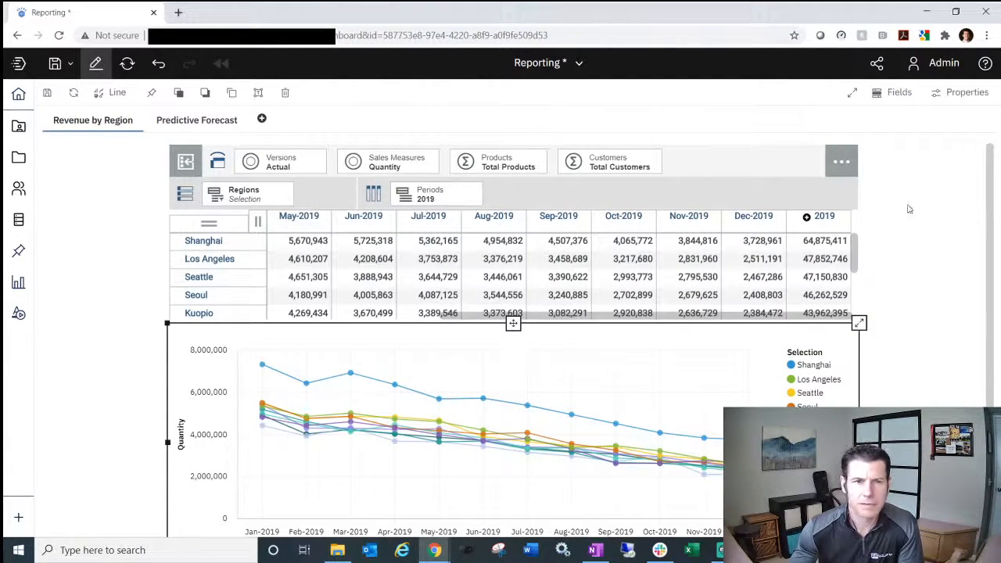
{"action": "left_click", "coordinate": [431, 135]}
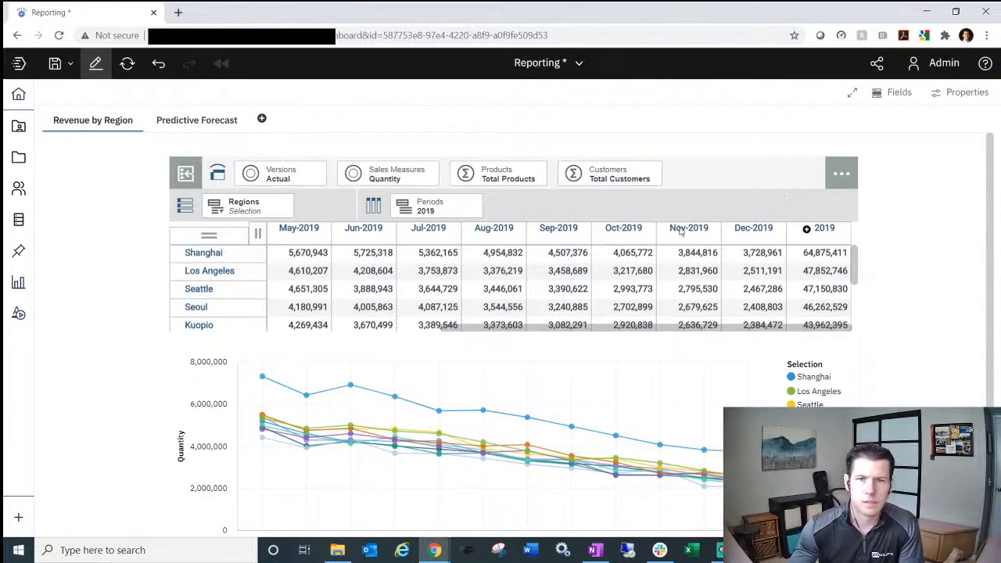
{"action": "left_click", "coordinate": [96, 63]}
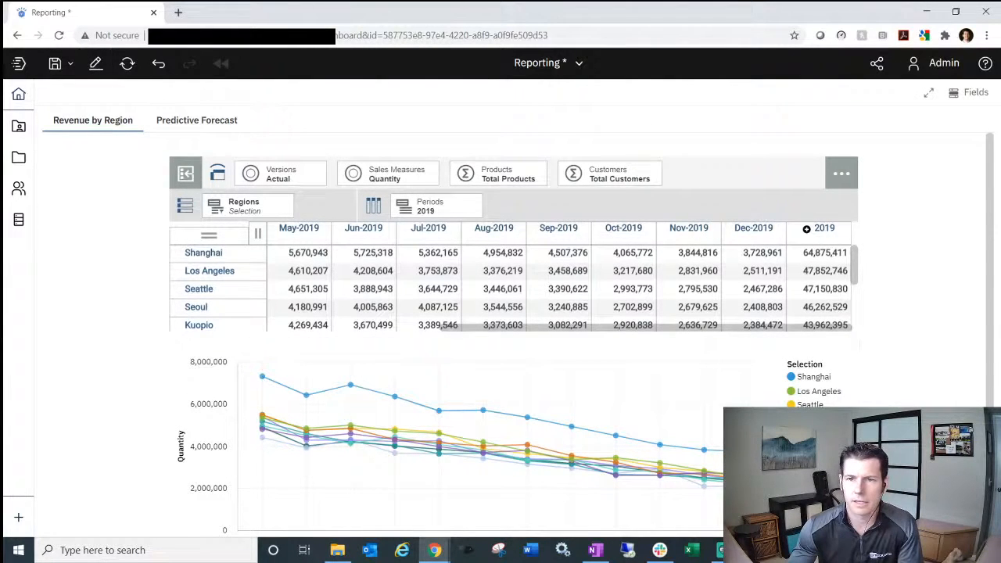
{"action": "left_click", "coordinate": [923, 97]}
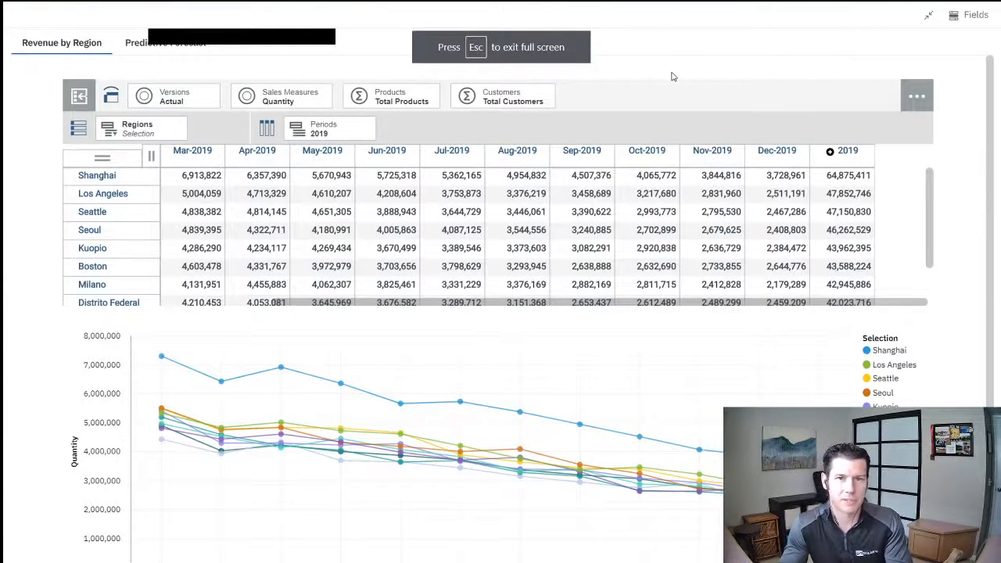
{"action": "key", "text": "Escape"}
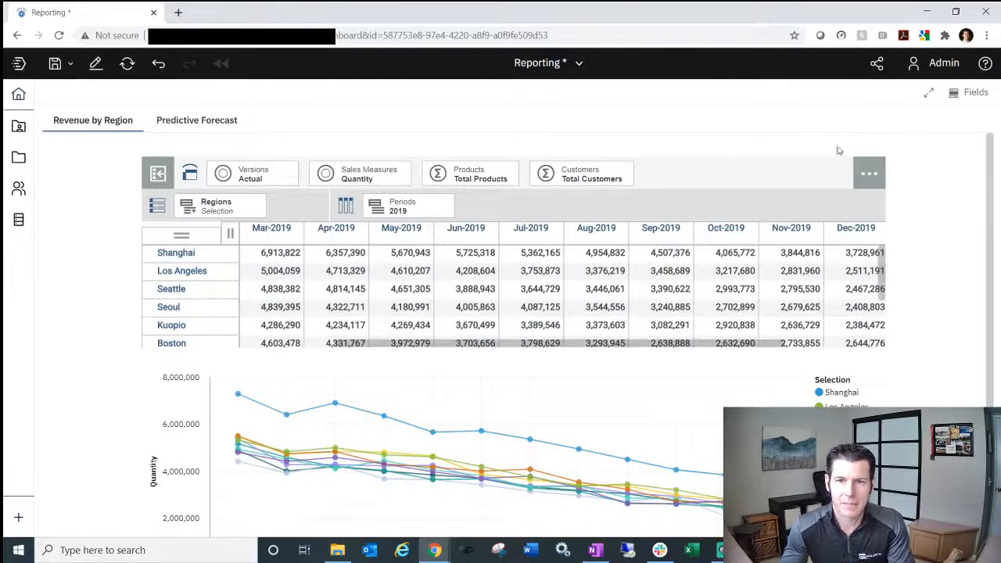
{"action": "left_click", "coordinate": [722, 185]}
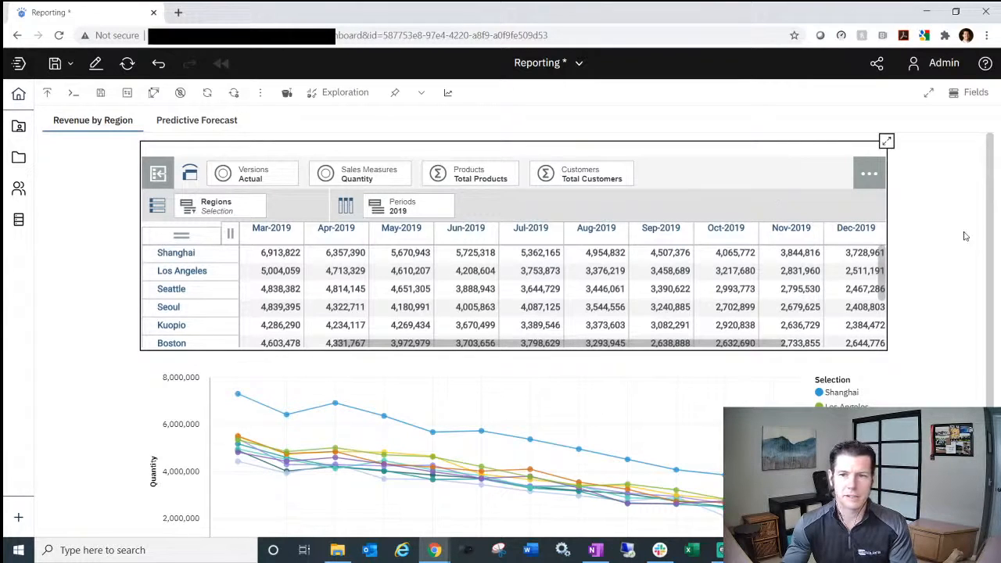
{"action": "left_click", "coordinate": [886, 143]}
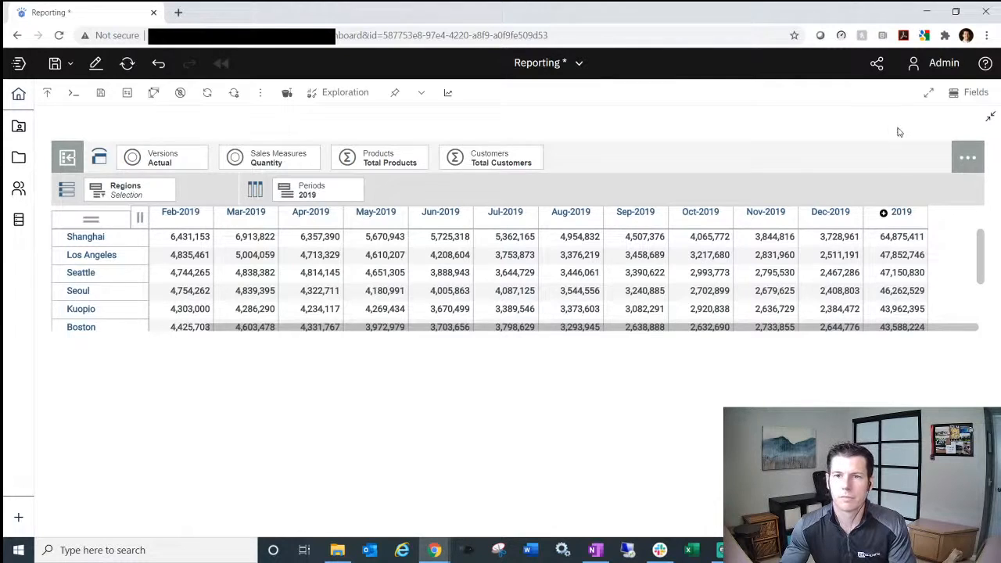
{"action": "left_click", "coordinate": [990, 117]}
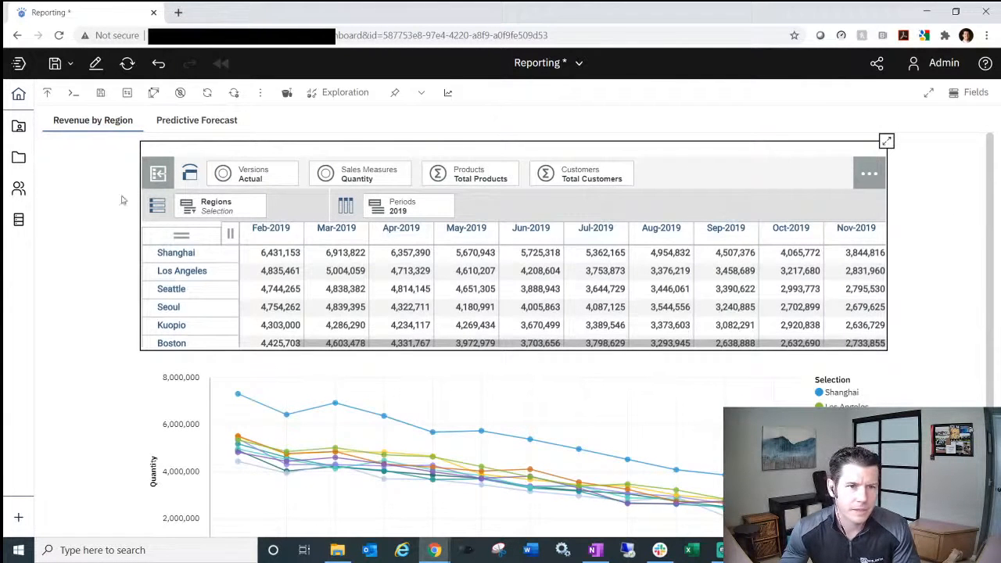
- Put the Reporting dashboard into edit mode and list the 24retail, BACon2020 and smartco data servers
{"action": "left_click", "coordinate": [95, 64]}
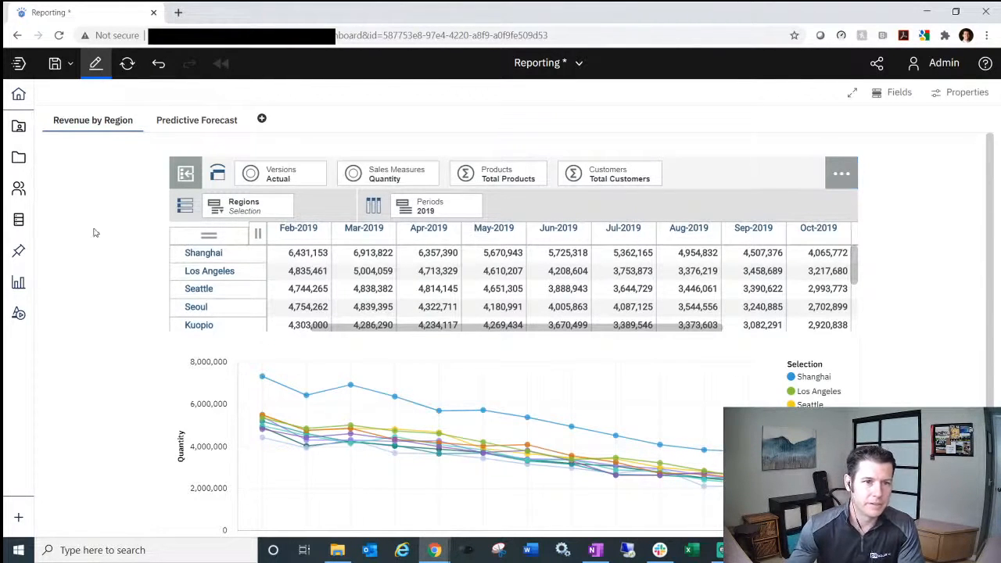
{"action": "left_click", "coordinate": [19, 222]}
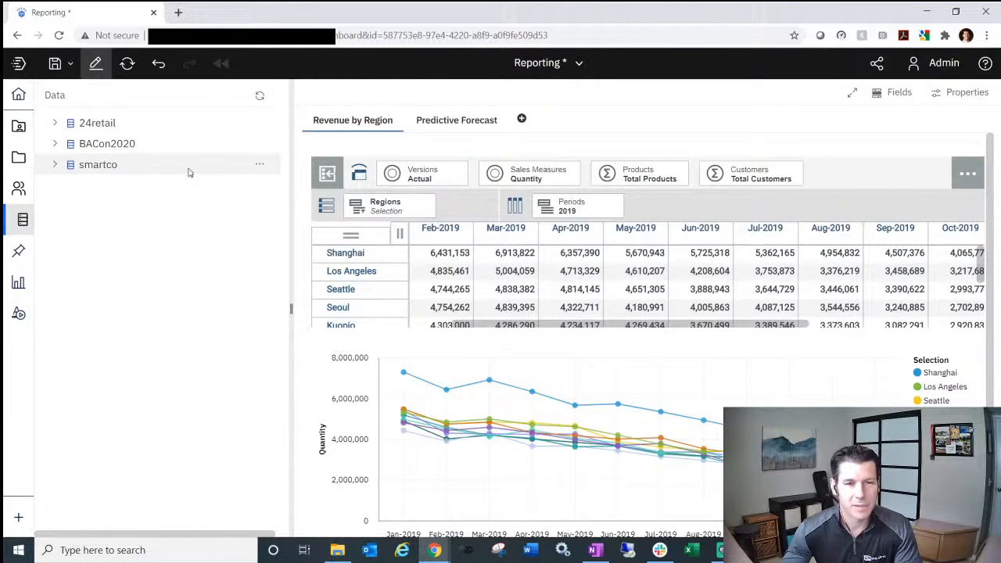
- Expand and collapse BACon2020, close the data tree, and show the chart type list
{"action": "left_click", "coordinate": [55, 145]}
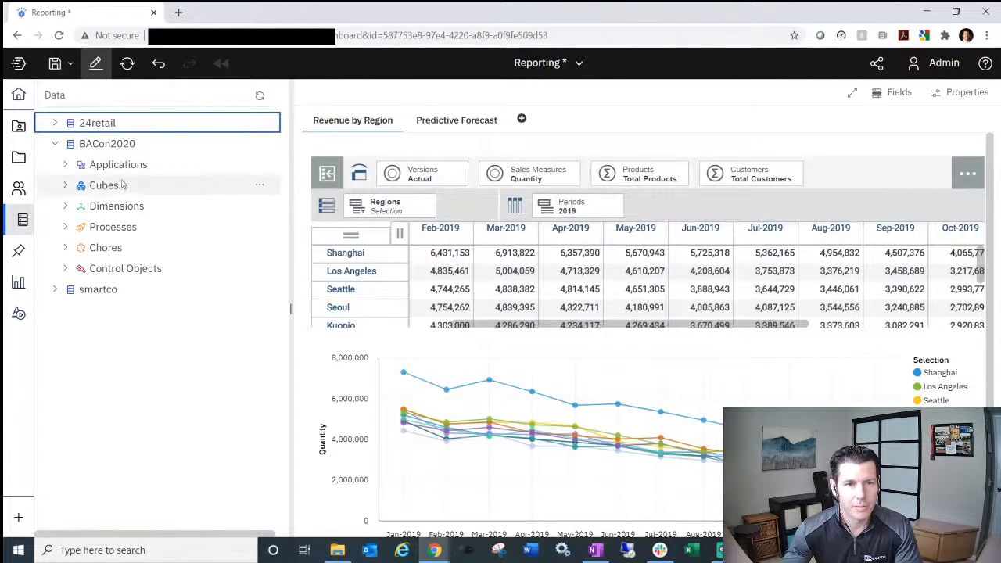
{"action": "left_click", "coordinate": [55, 145]}
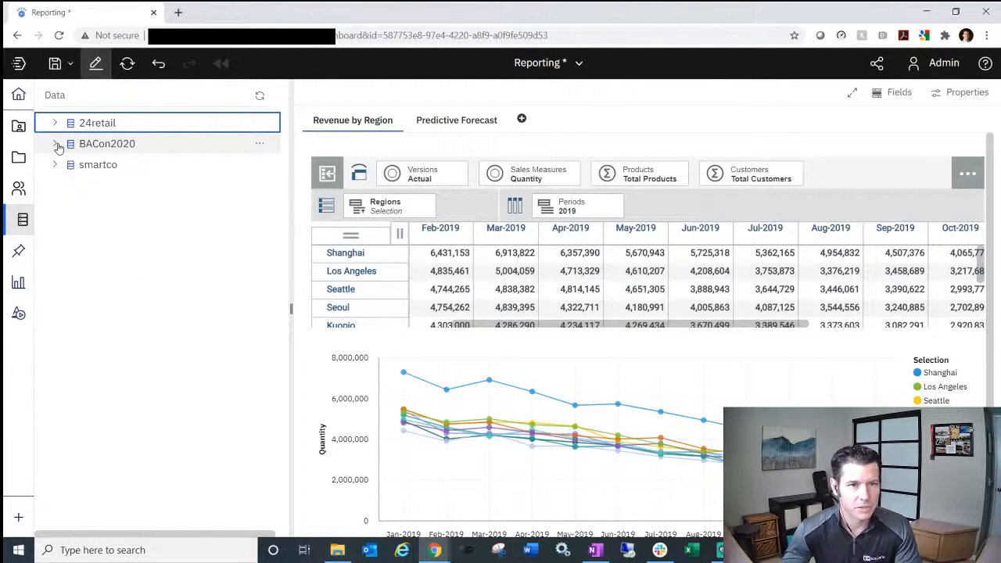
{"action": "left_click", "coordinate": [21, 220]}
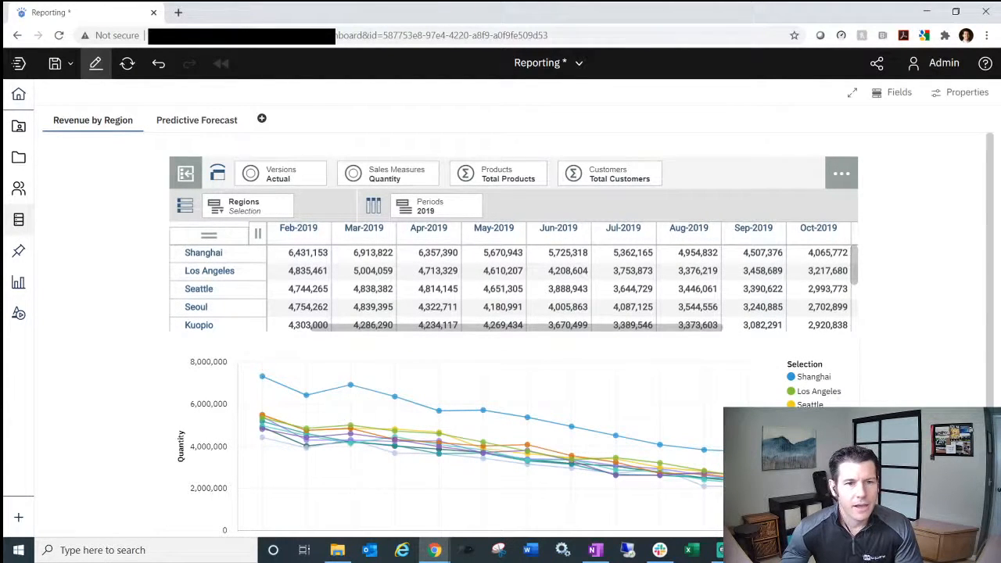
{"action": "left_click", "coordinate": [19, 285]}
- Add a blank Tab 1 to the Reporting book and place an empty Line chart on it
{"action": "left_click", "coordinate": [18, 282]}
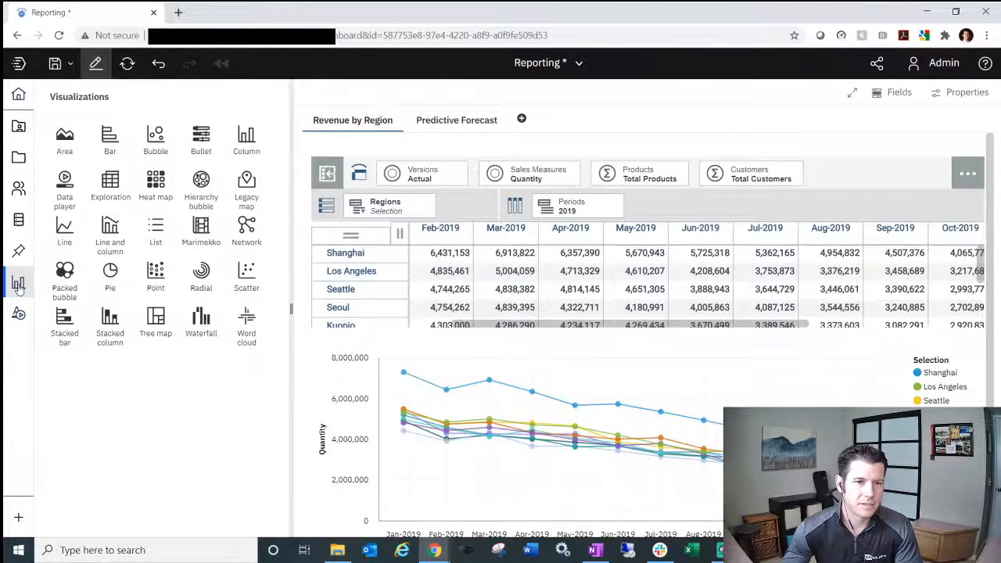
{"action": "left_click", "coordinate": [262, 120]}
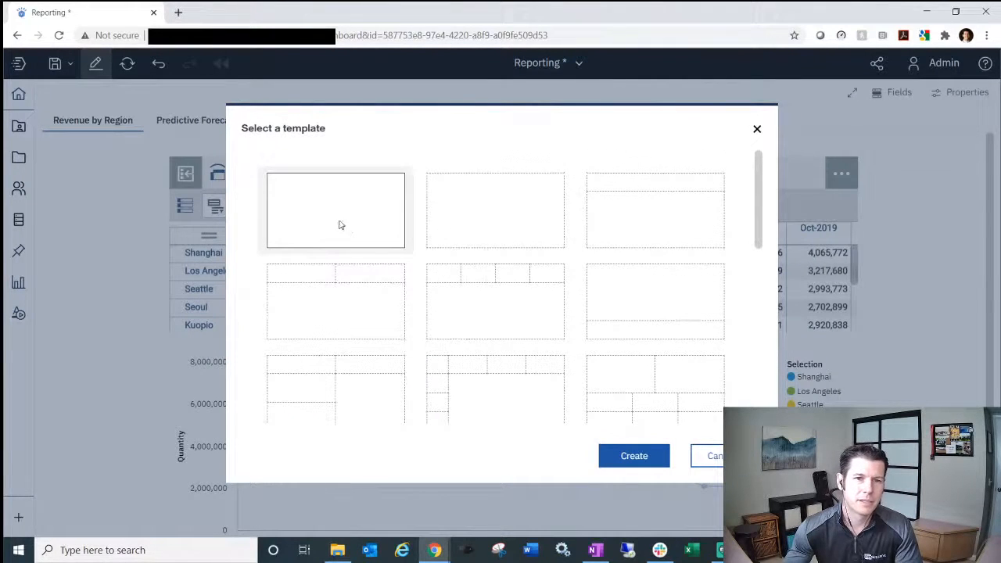
{"action": "double_click", "coordinate": [450, 217]}
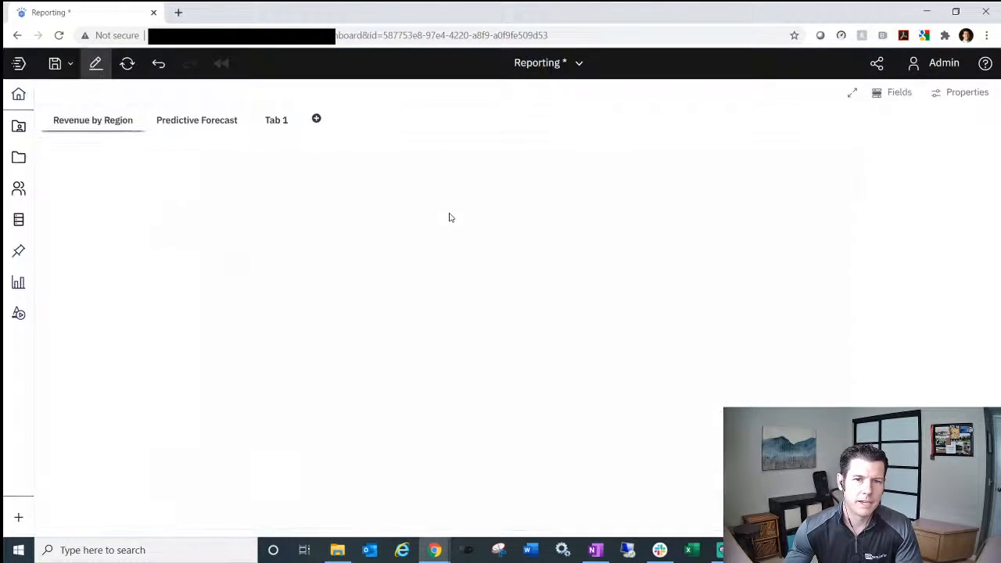
{"action": "left_click", "coordinate": [18, 283]}
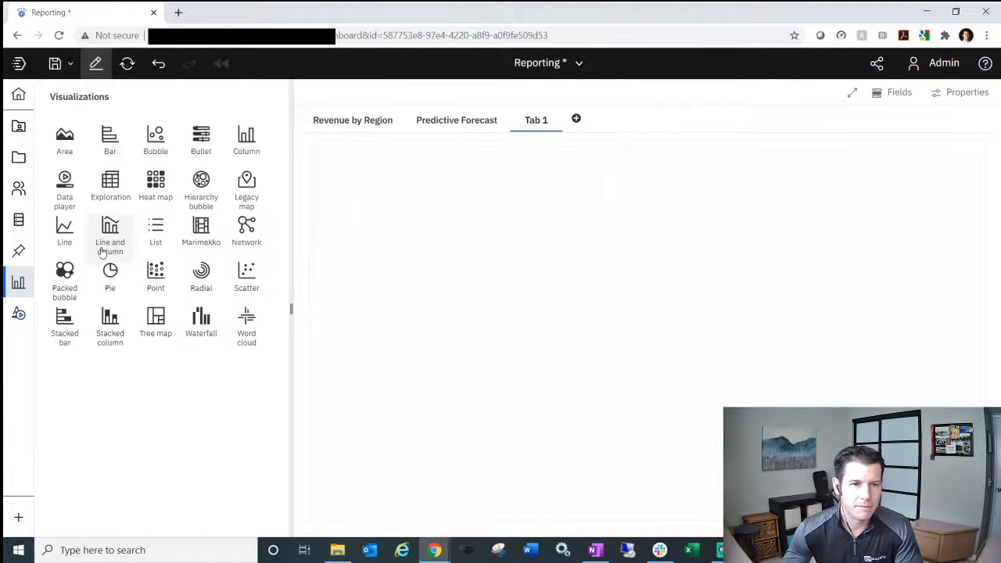
{"action": "left_click", "coordinate": [86, 230]}
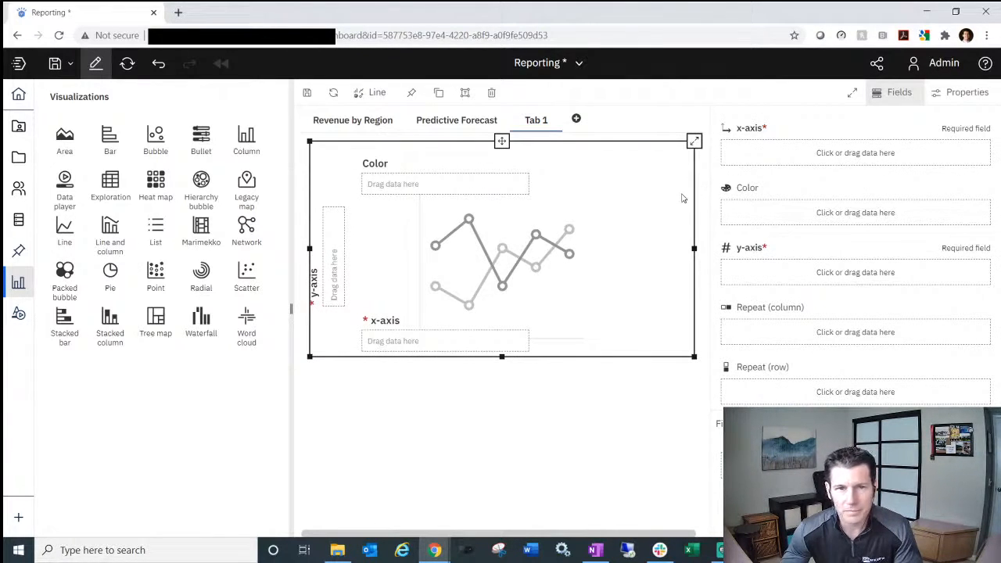
{"action": "left_click", "coordinate": [21, 222]}
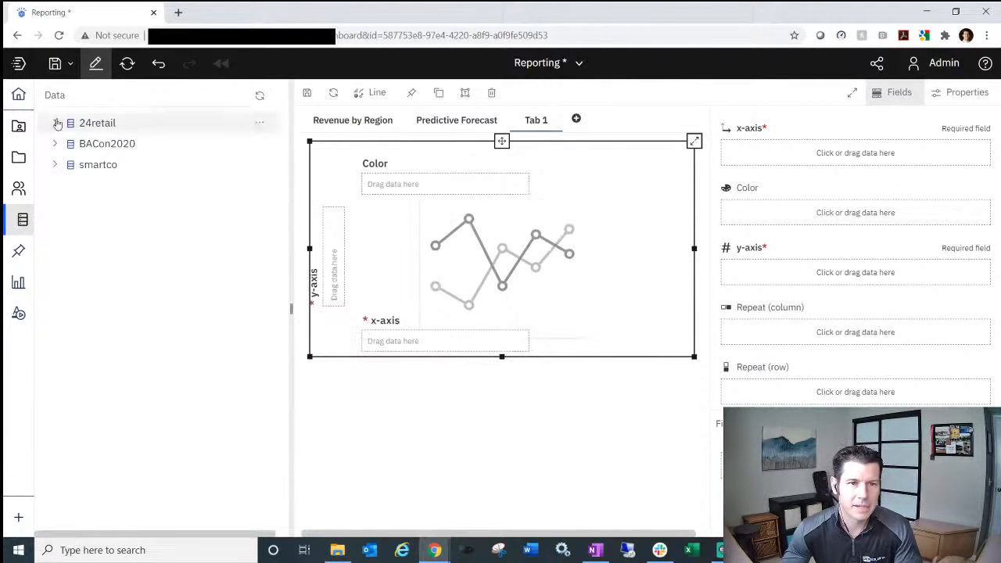
- Plot BACon2020 Sales cube Regions on the y-axis against Periods on the x-axis
{"action": "left_click", "coordinate": [54, 143]}
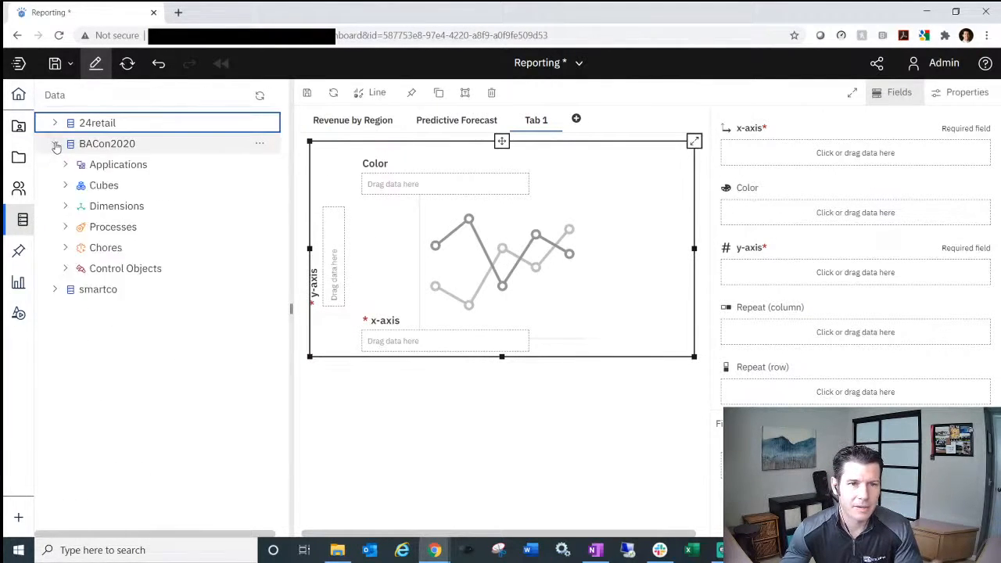
{"action": "left_click", "coordinate": [66, 187]}
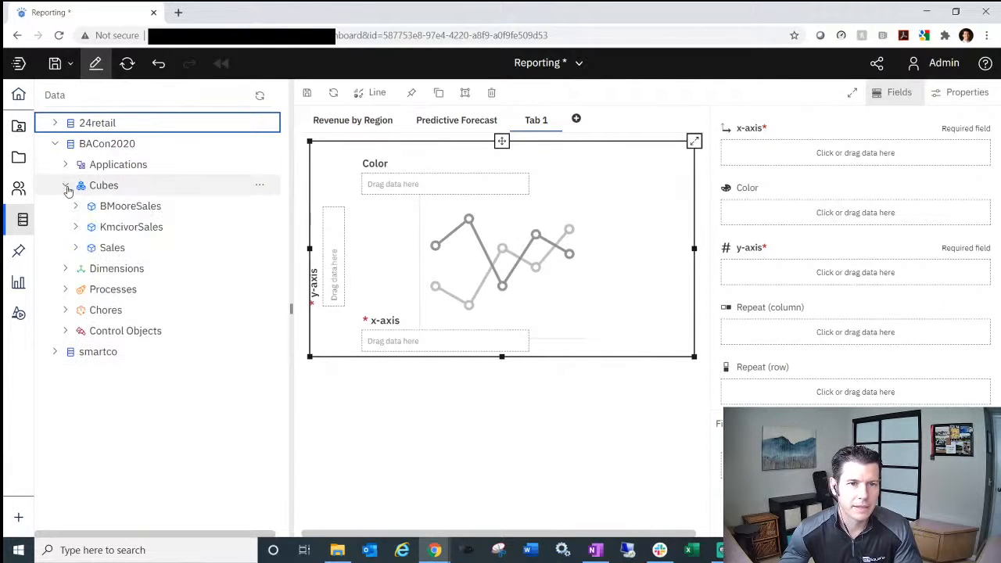
{"action": "left_click", "coordinate": [76, 247]}
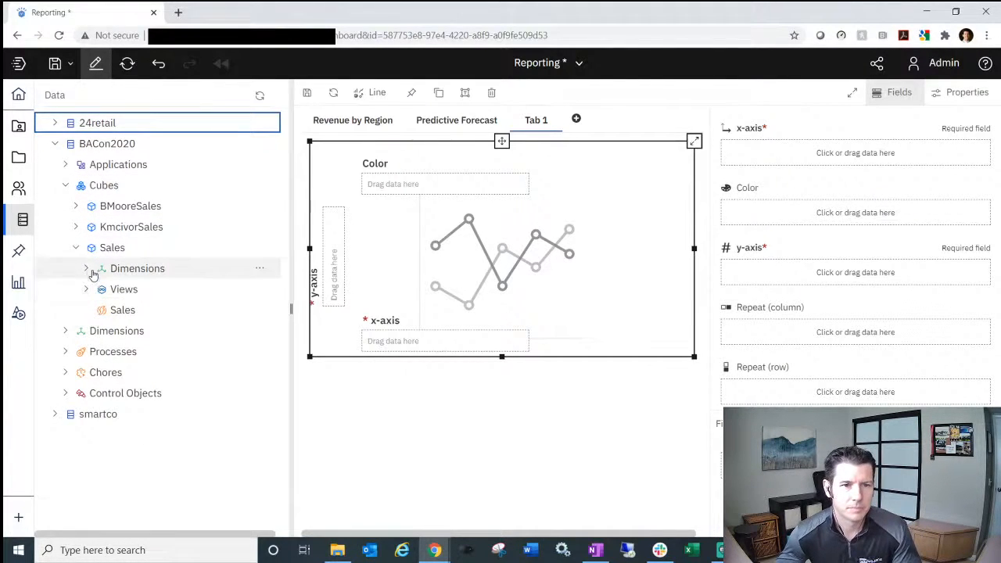
{"action": "left_click", "coordinate": [87, 269]}
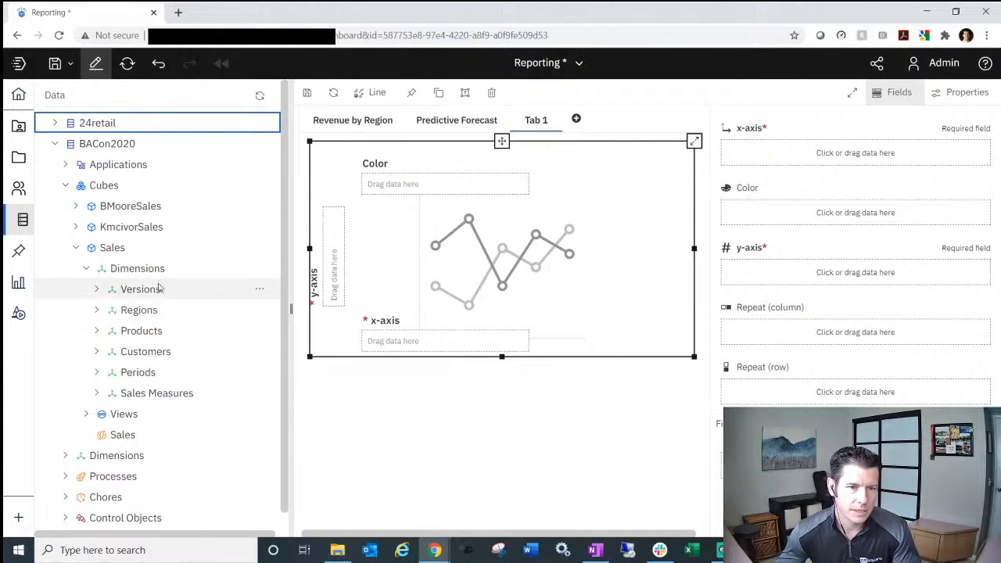
{"action": "left_click_drag", "start_coordinate": [145, 316], "coordinate": [334, 283]}
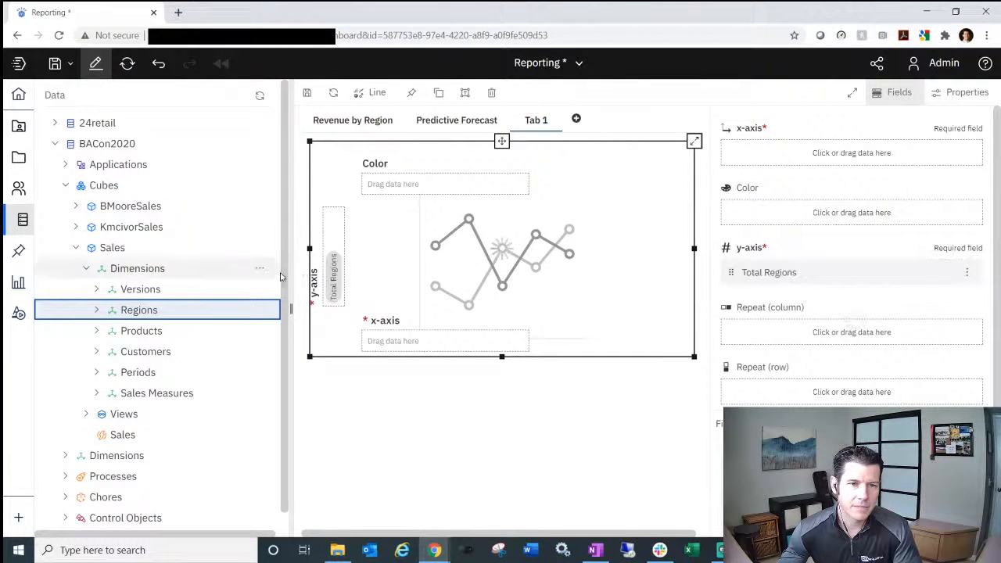
{"action": "left_click_drag", "start_coordinate": [160, 379], "coordinate": [429, 342]}
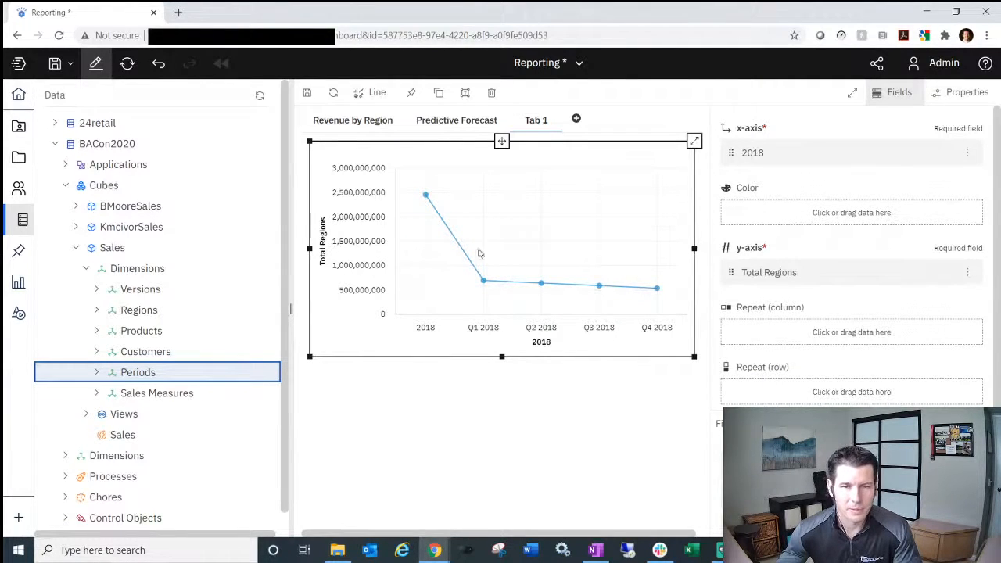
{"action": "left_click", "coordinate": [857, 296]}
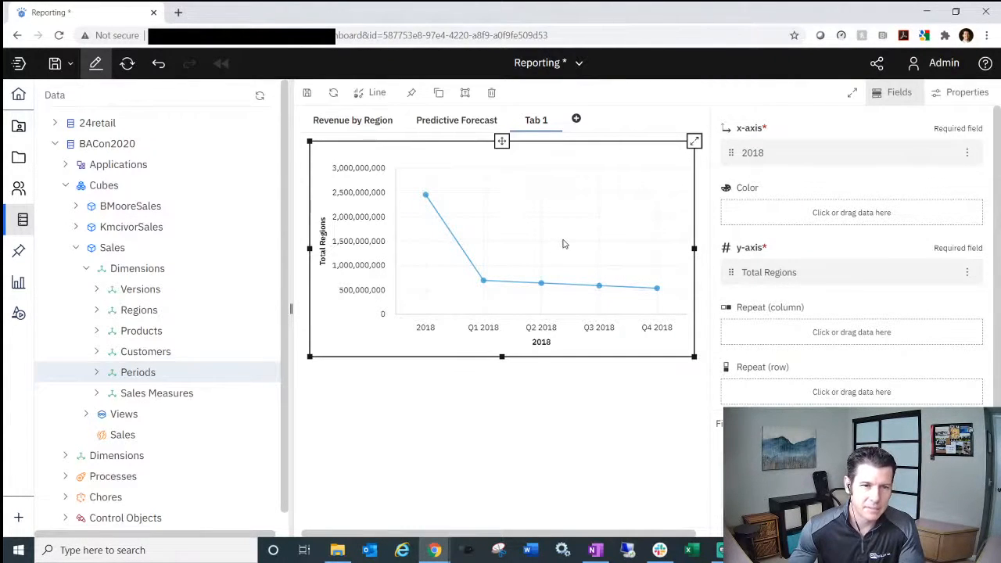
- Turn Tab 1's chart into an empty Waterfall chart, then begin adding a new tab
{"action": "left_click", "coordinate": [20, 283]}
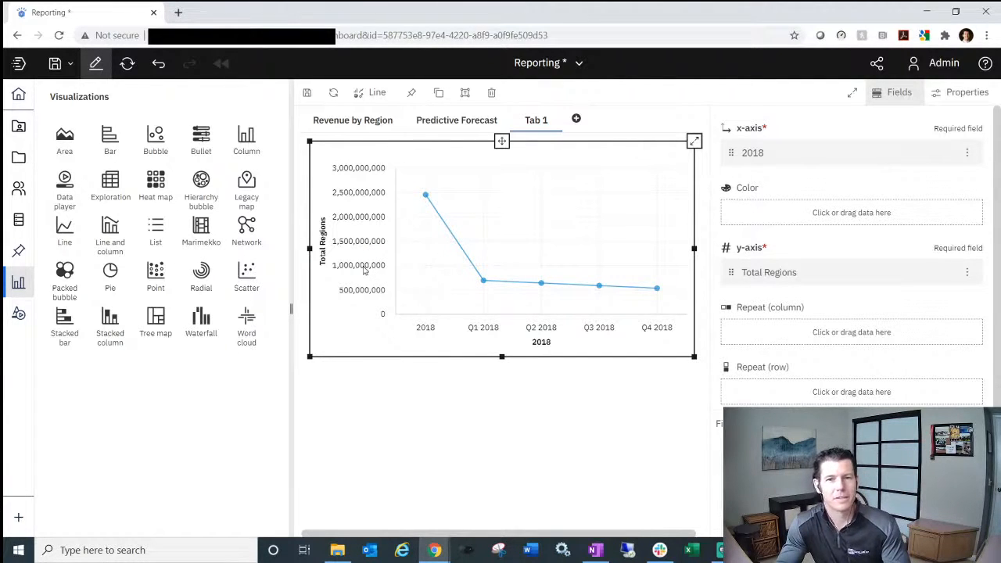
{"action": "left_click", "coordinate": [204, 320]}
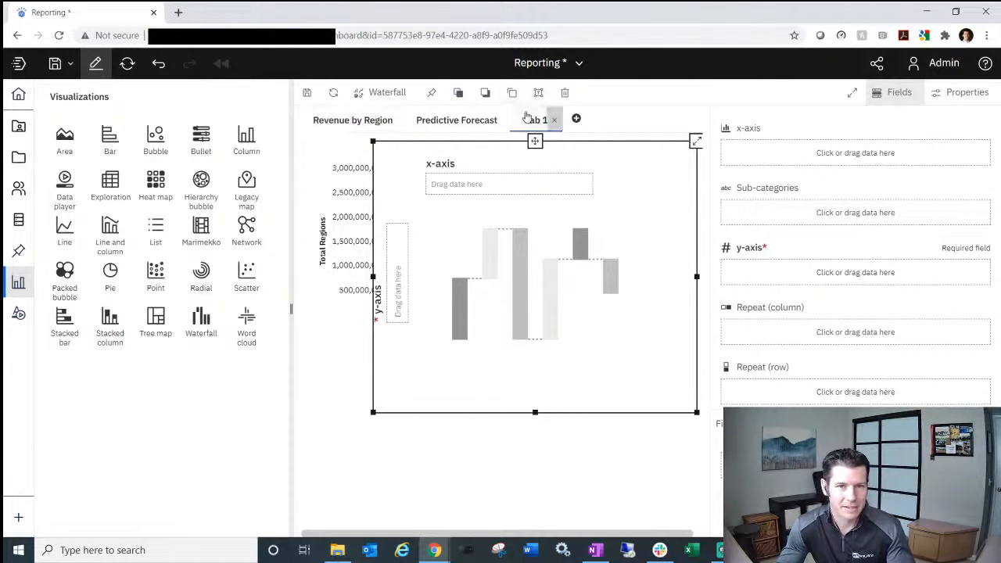
{"action": "left_click", "coordinate": [577, 119]}
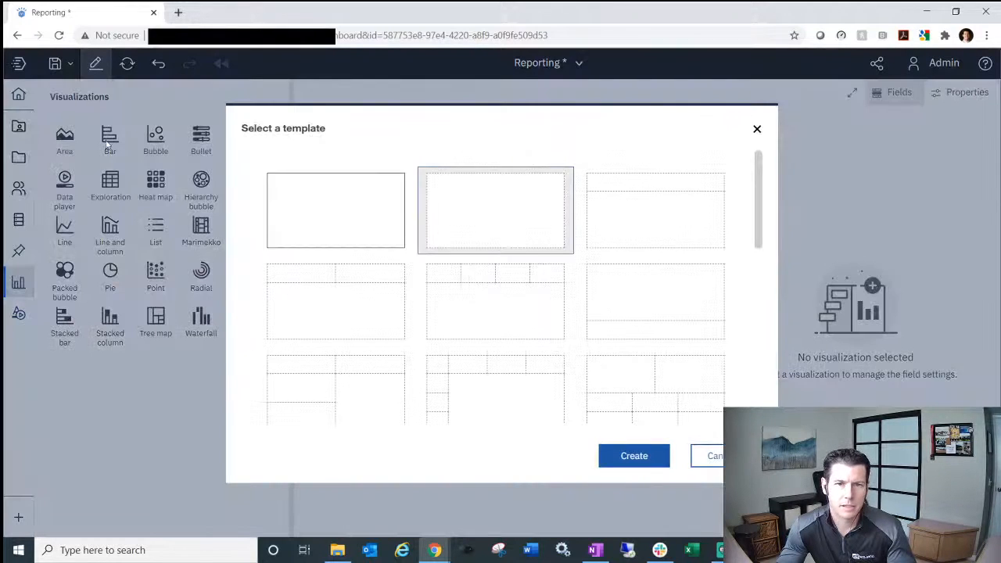
- Create Tab 2 from the blank template and list the available widgets and shapes
{"action": "double_click", "coordinate": [334, 208]}
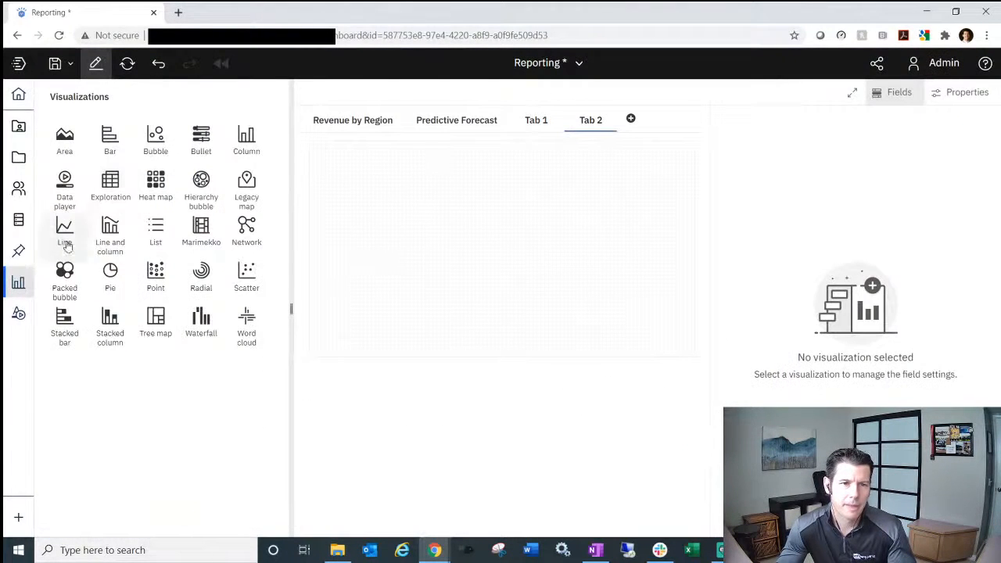
{"action": "left_click", "coordinate": [19, 315]}
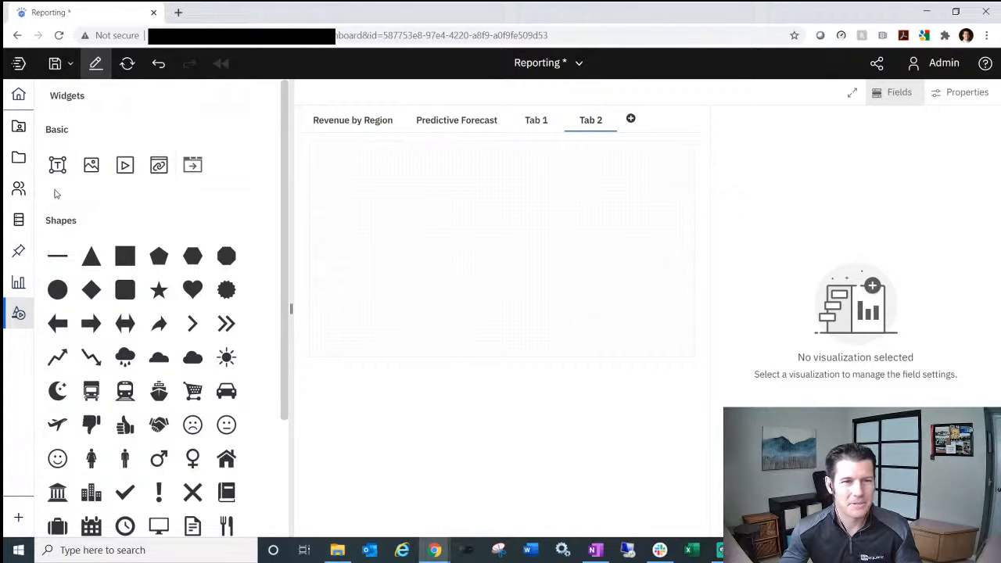
- Add chevron, eye, skull and brain shapes from the Shapes list onto Tab 2
{"action": "scroll", "coordinate": [92, 248], "scroll_direction": "down", "scroll_amount": 1}
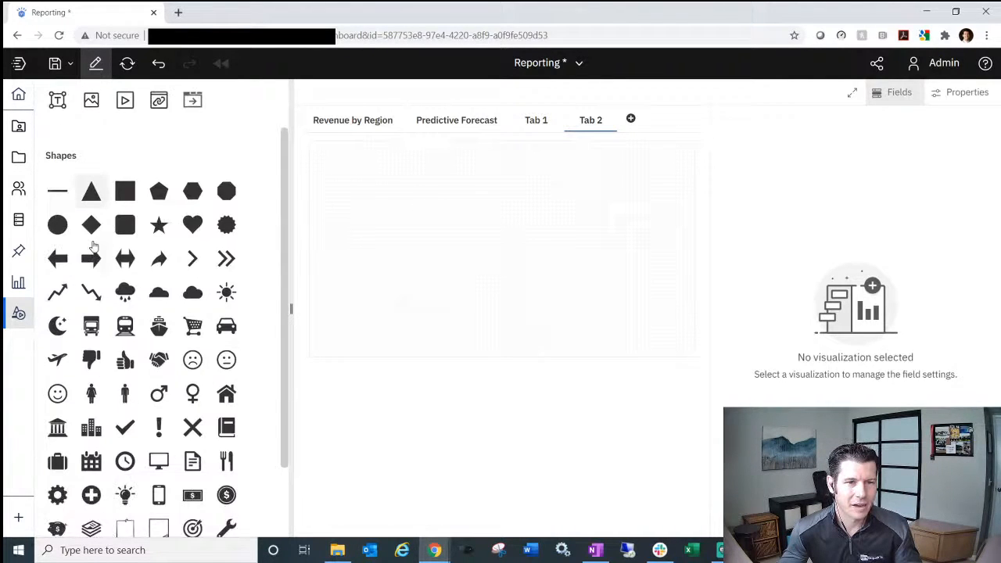
{"action": "scroll", "coordinate": [92, 247], "scroll_direction": "down", "scroll_amount": 1}
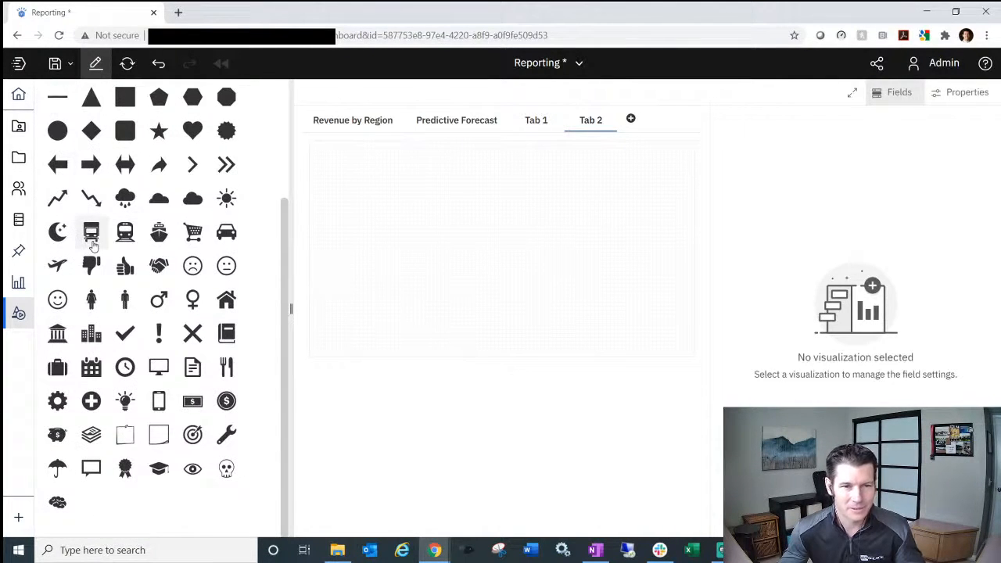
{"action": "scroll", "coordinate": [93, 244], "scroll_direction": "up", "scroll_amount": 1}
{"action": "scroll", "coordinate": [92, 238], "scroll_direction": "down", "scroll_amount": 1}
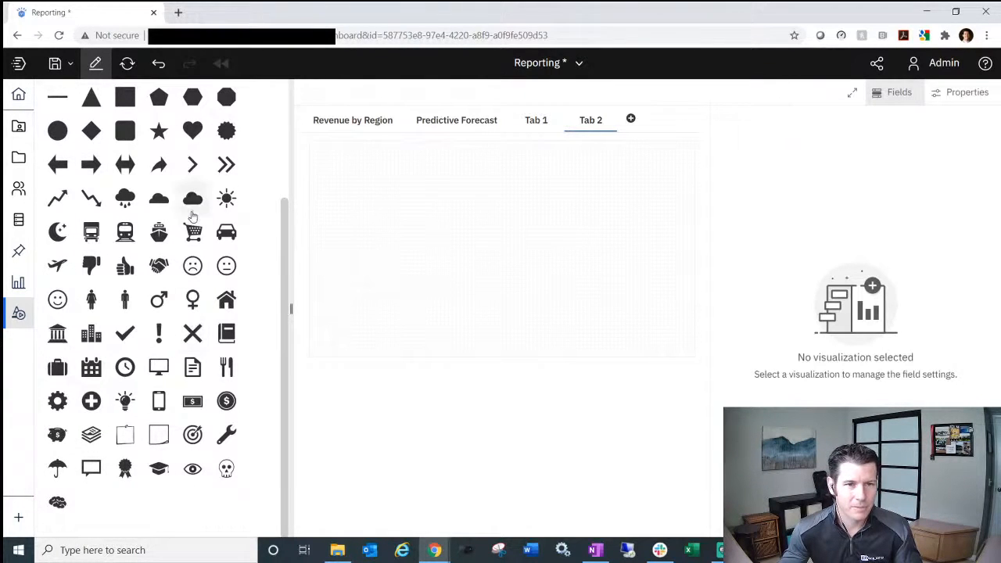
{"action": "left_click", "coordinate": [196, 170]}
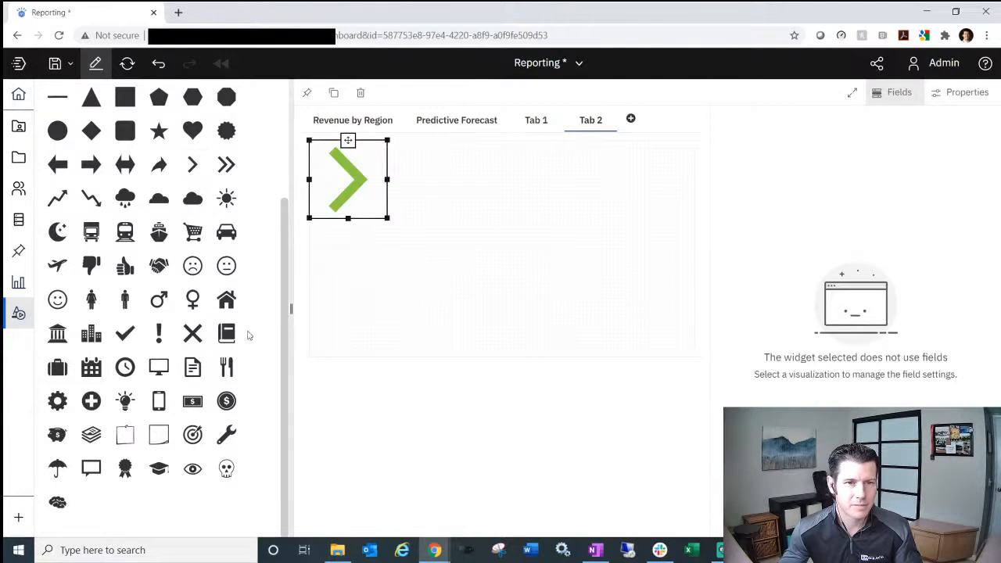
{"action": "left_click", "coordinate": [196, 469]}
{"action": "left_click", "coordinate": [226, 468]}
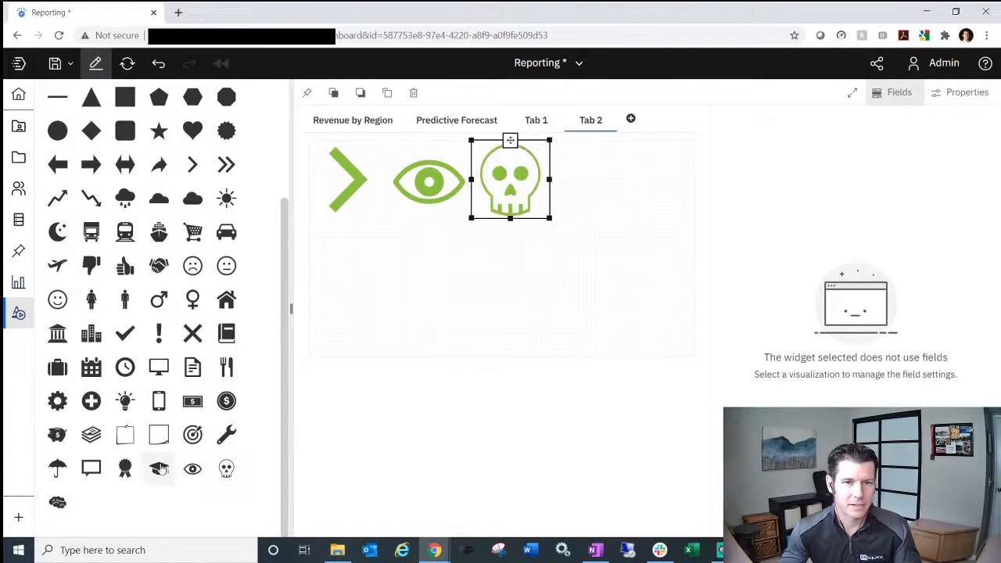
{"action": "left_click", "coordinate": [57, 503]}
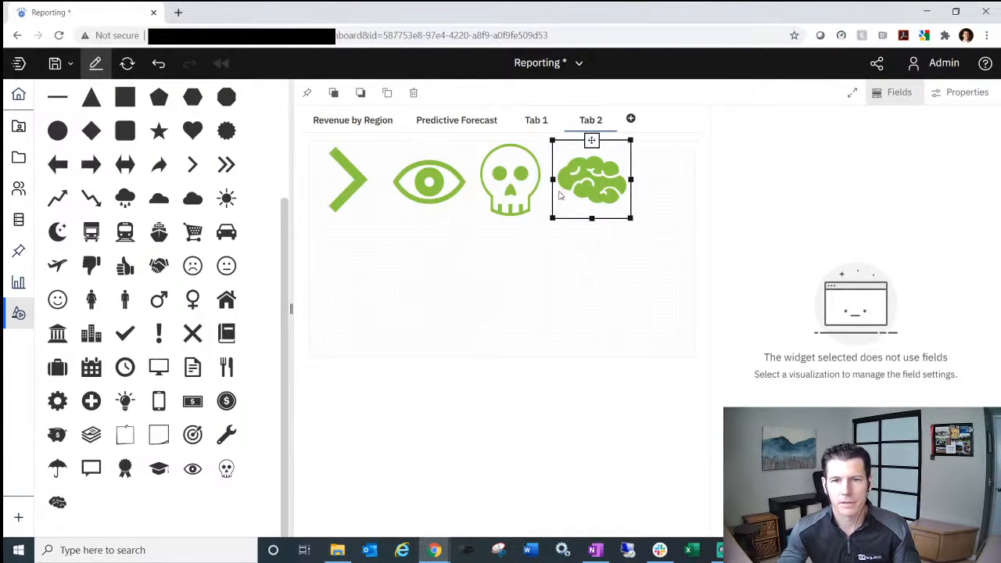
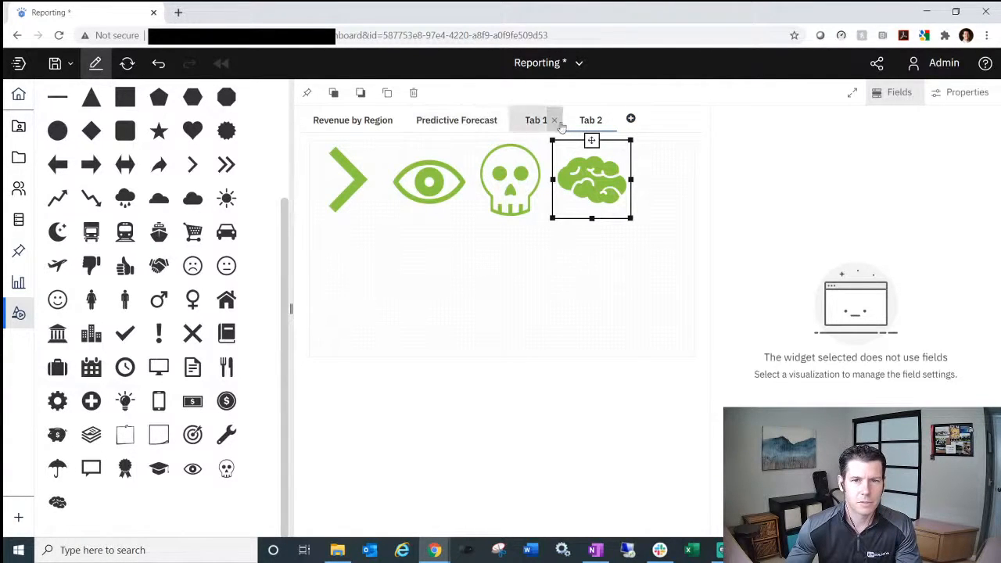
- Switch back to Tab 1, which holds the empty waterfall chart
{"action": "left_click", "coordinate": [520, 123]}
- Delete the empty waterfall chart and collapse the shapes library beside the Total Regions line chart
{"action": "left_click", "coordinate": [621, 198]}
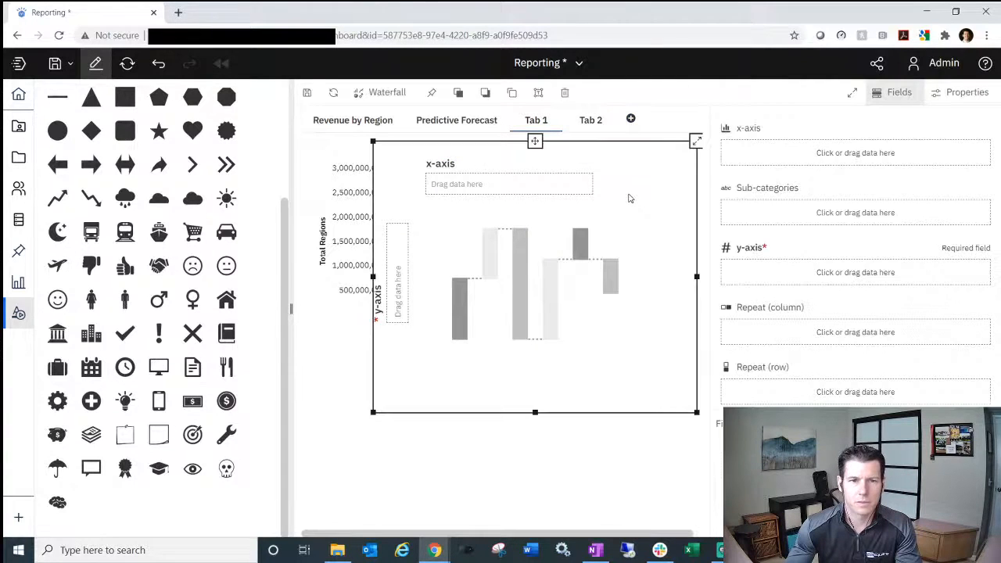
{"action": "left_click", "coordinate": [565, 92]}
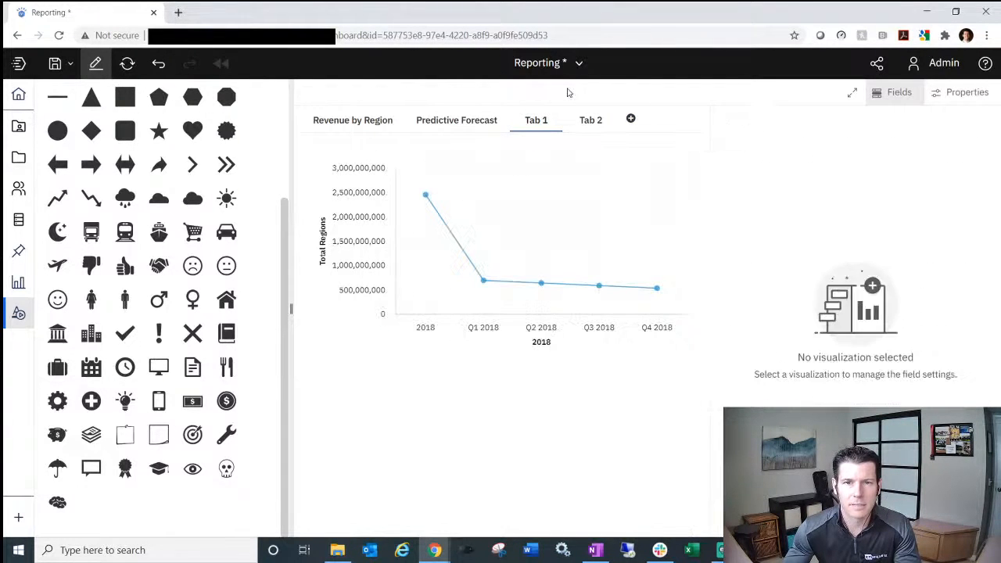
{"action": "left_click", "coordinate": [615, 165]}
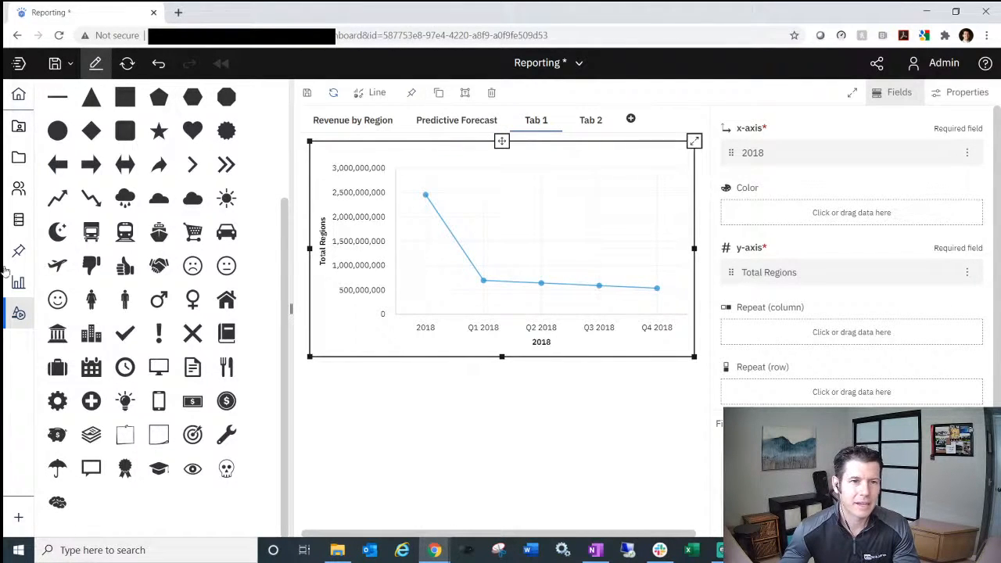
{"action": "left_click", "coordinate": [19, 313]}
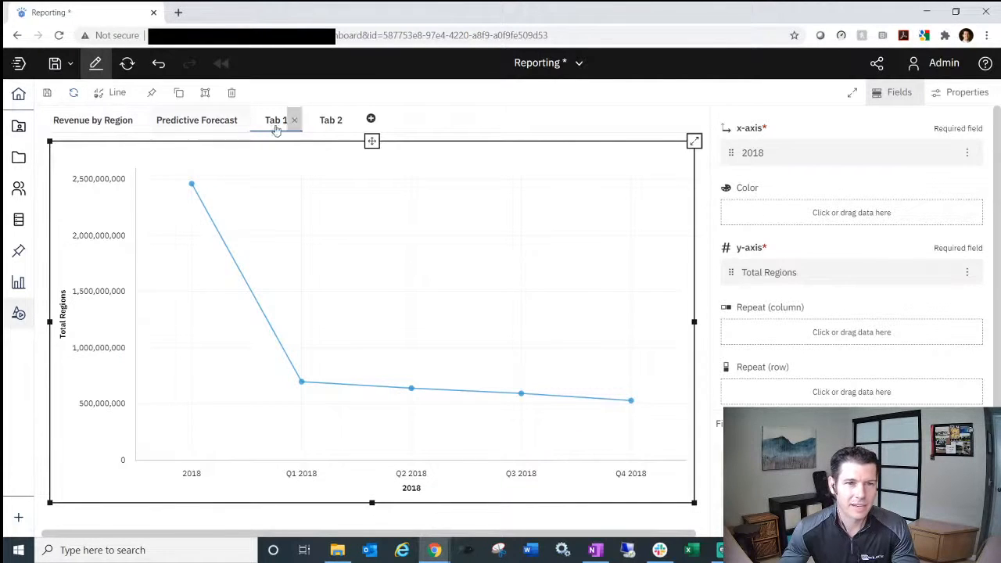
- Reselect the Total Regions line chart and bring up its other visualization types
{"action": "left_click", "coordinate": [579, 115]}
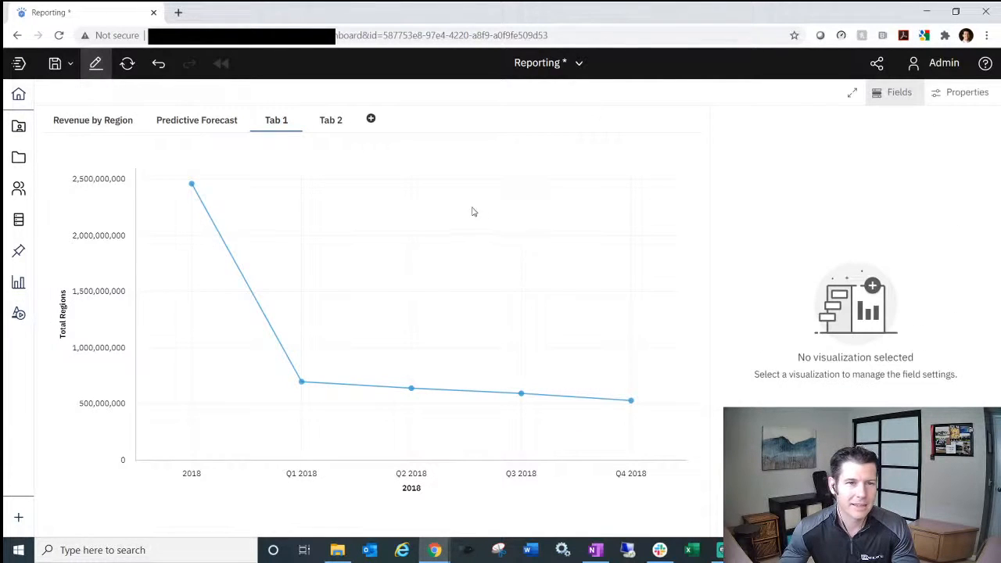
{"action": "left_click", "coordinate": [449, 218]}
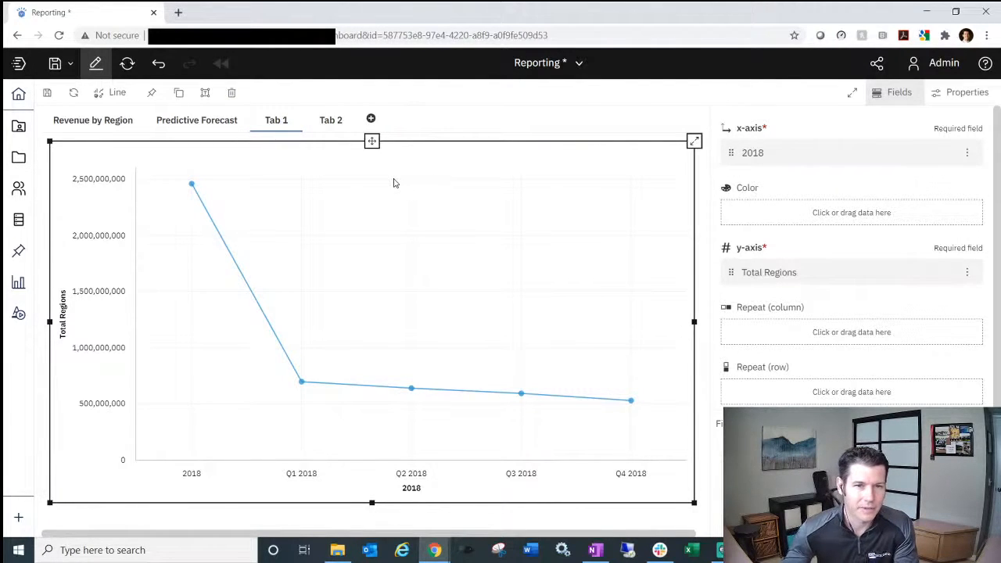
{"action": "left_click", "coordinate": [112, 92]}
- Change the line chart into an Exploration table and try the snap command entry
{"action": "left_click", "coordinate": [137, 190]}
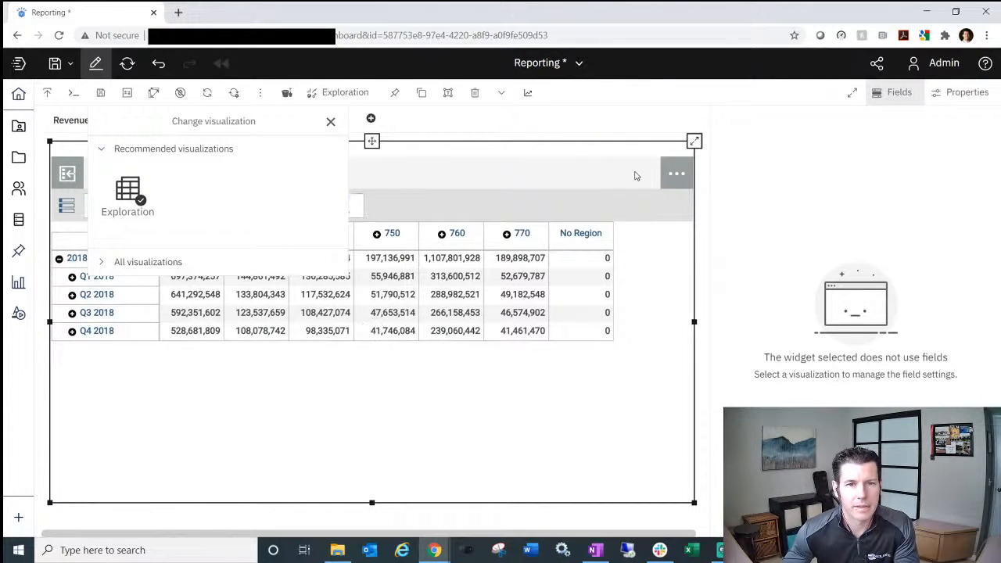
{"action": "left_click", "coordinate": [549, 134]}
{"action": "left_click", "coordinate": [252, 412]}
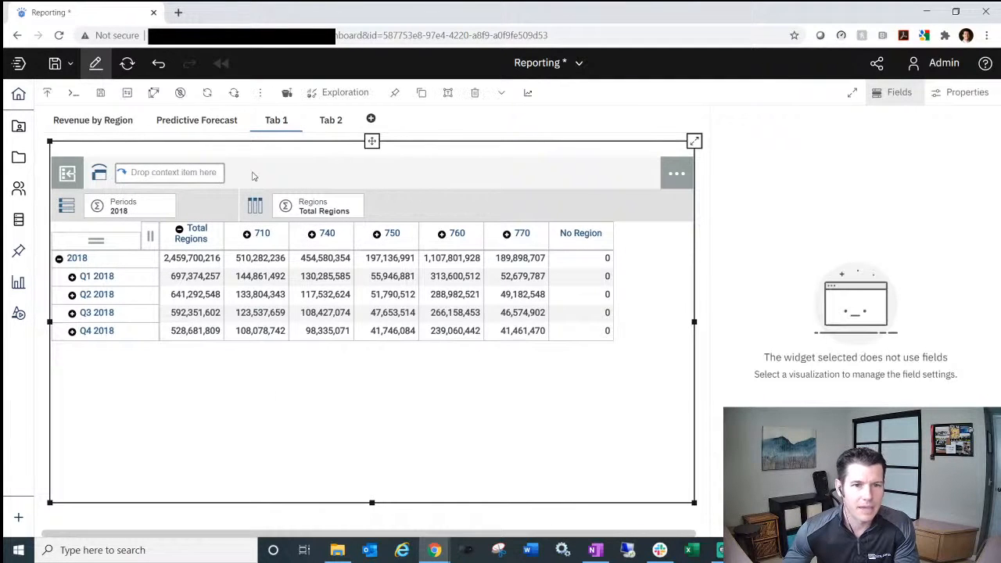
{"action": "left_click", "coordinate": [73, 94]}
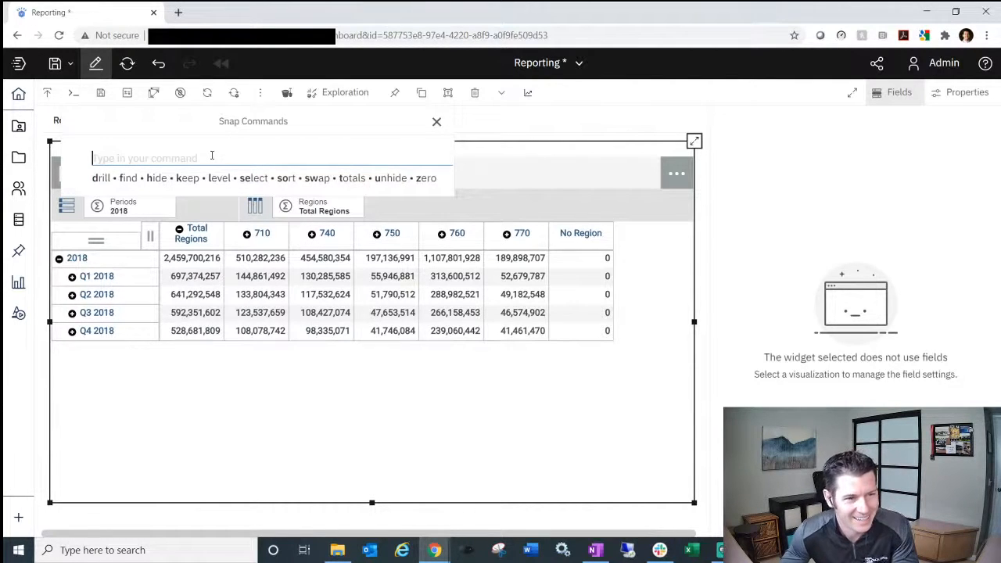
{"action": "left_click", "coordinate": [485, 376]}
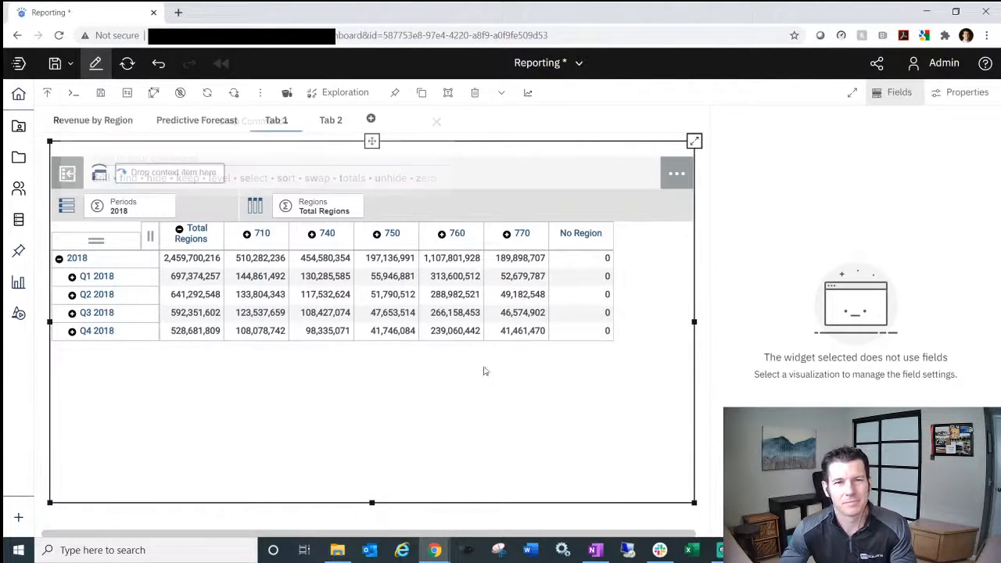
- Flip to Tab 2 and back to Tab 1, then bring up the new-tab templates
{"action": "left_click", "coordinate": [331, 123]}
{"action": "left_click", "coordinate": [273, 121]}
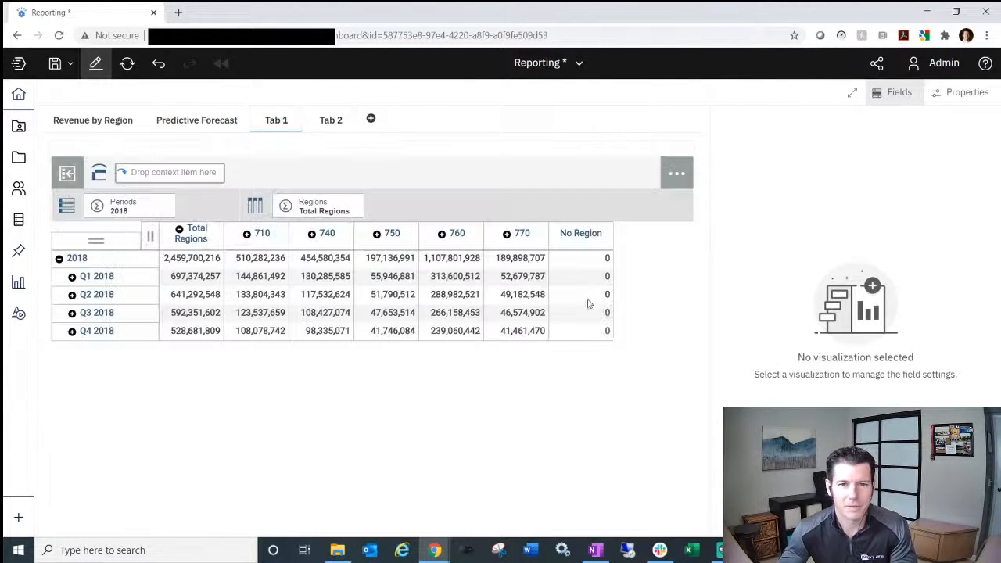
{"action": "left_click", "coordinate": [352, 361]}
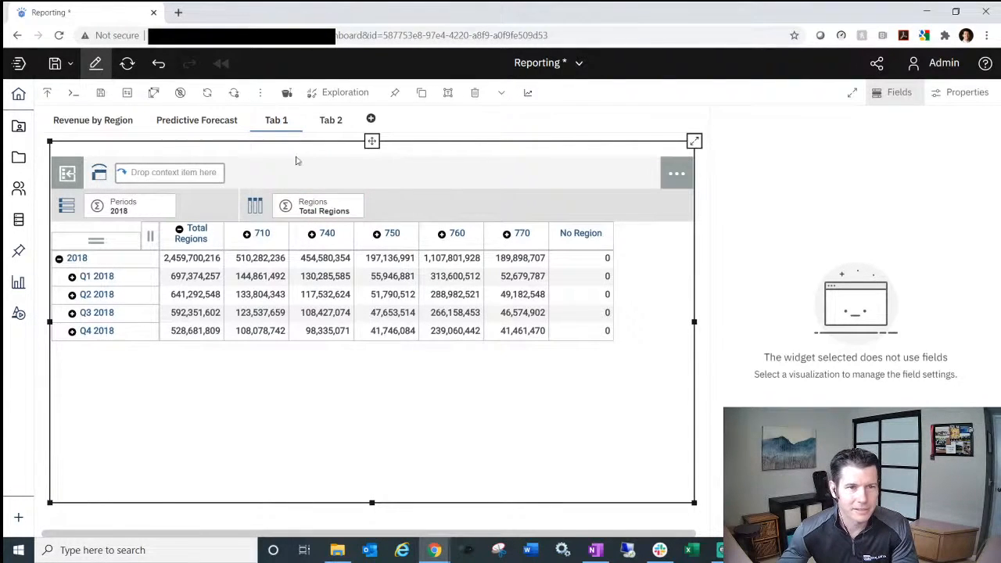
{"action": "left_click", "coordinate": [370, 118]}
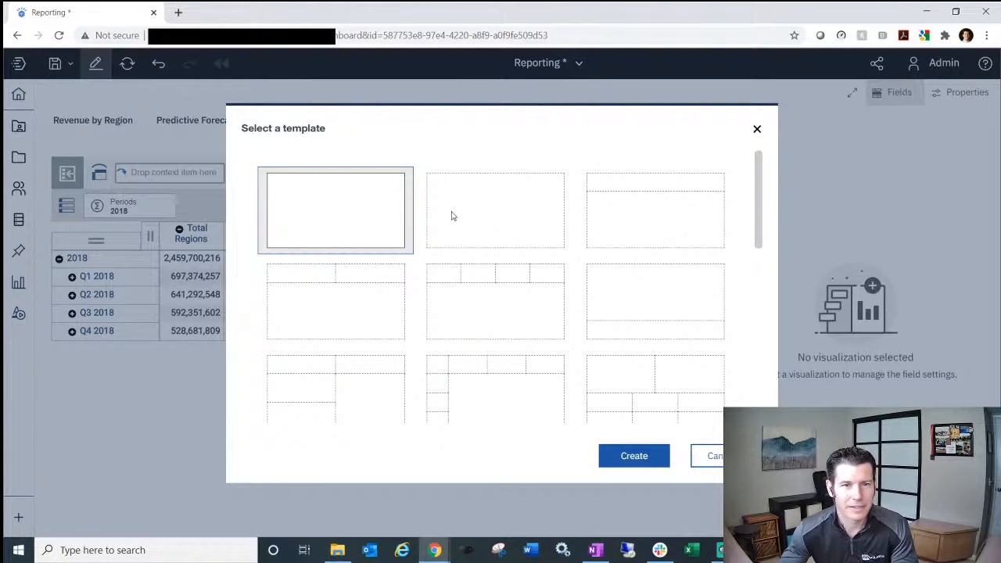
- Create blank Tab 3 holding a new view of the 24retail Income Statement cube
{"action": "double_click", "coordinate": [339, 215]}
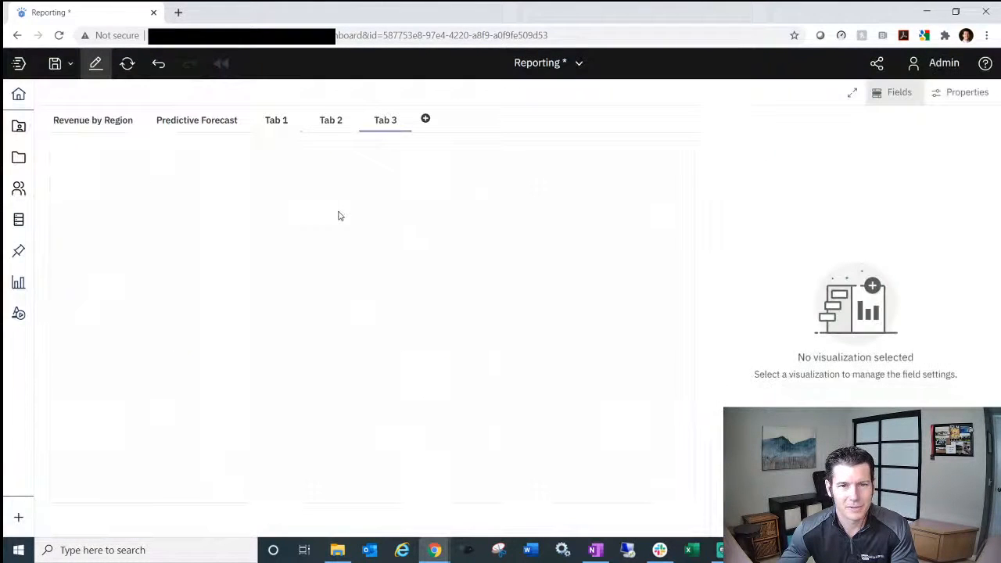
{"action": "left_click", "coordinate": [22, 220]}
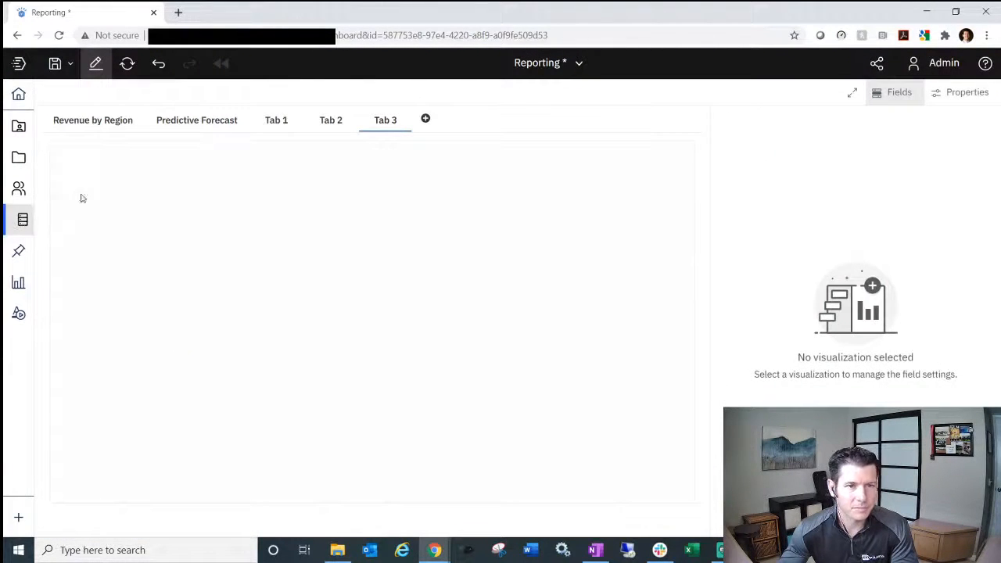
{"action": "left_click", "coordinate": [55, 124]}
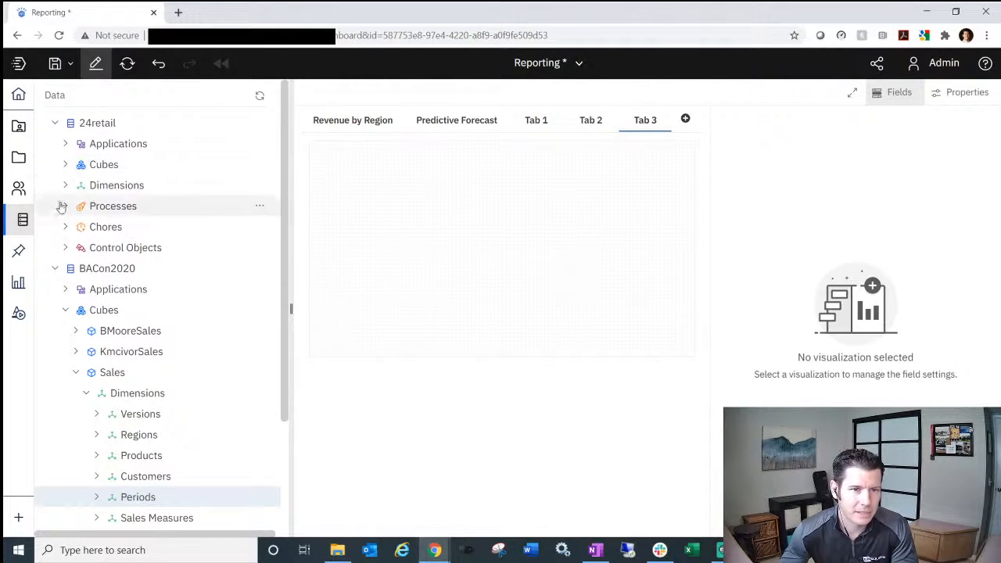
{"action": "left_click", "coordinate": [66, 165]}
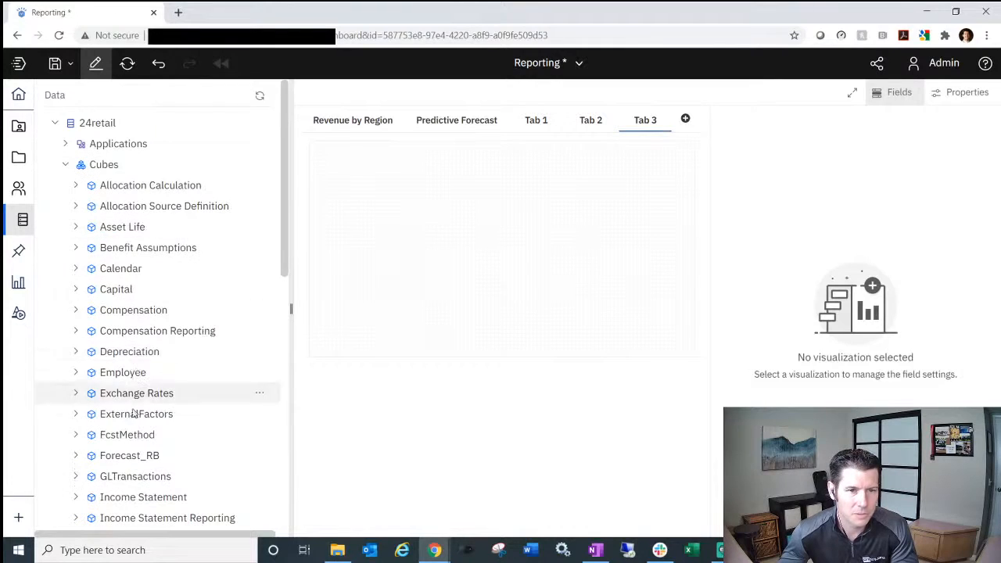
{"action": "right_click", "coordinate": [154, 501]}
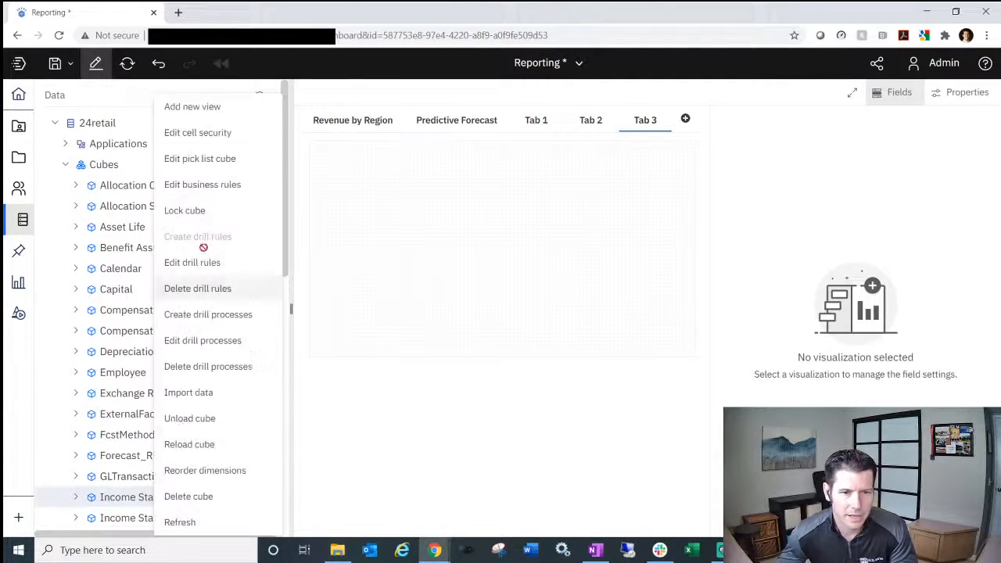
{"action": "left_click", "coordinate": [196, 107]}
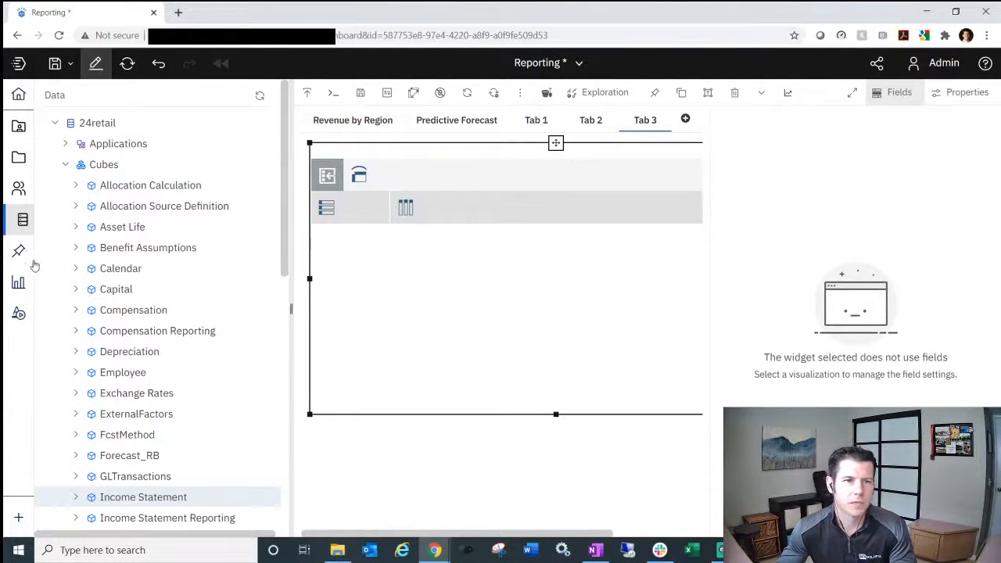
{"action": "left_click", "coordinate": [22, 219]}
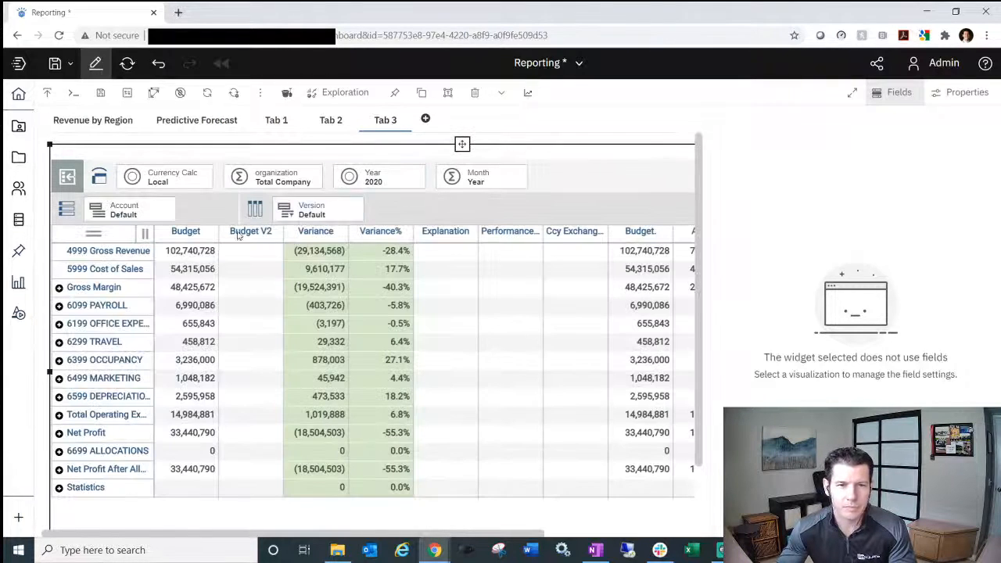
- Delete 6699 ALLOCATIONS, Net Profit After Allocations and Statistics from the Account set and apply it
{"action": "double_click", "coordinate": [121, 221]}
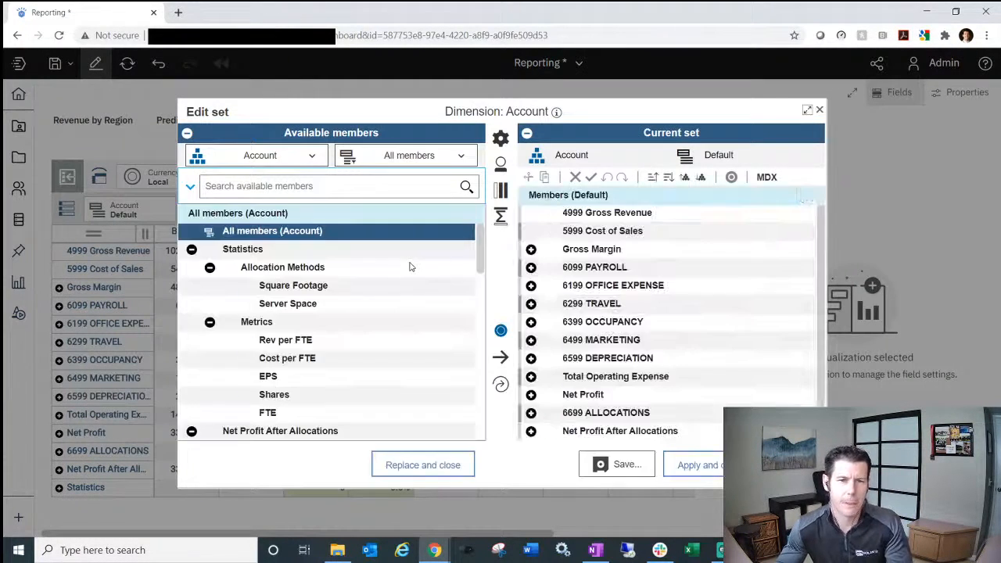
{"action": "left_click", "coordinate": [648, 413]}
{"action": "left_click", "coordinate": [623, 431], "text": "shift"}
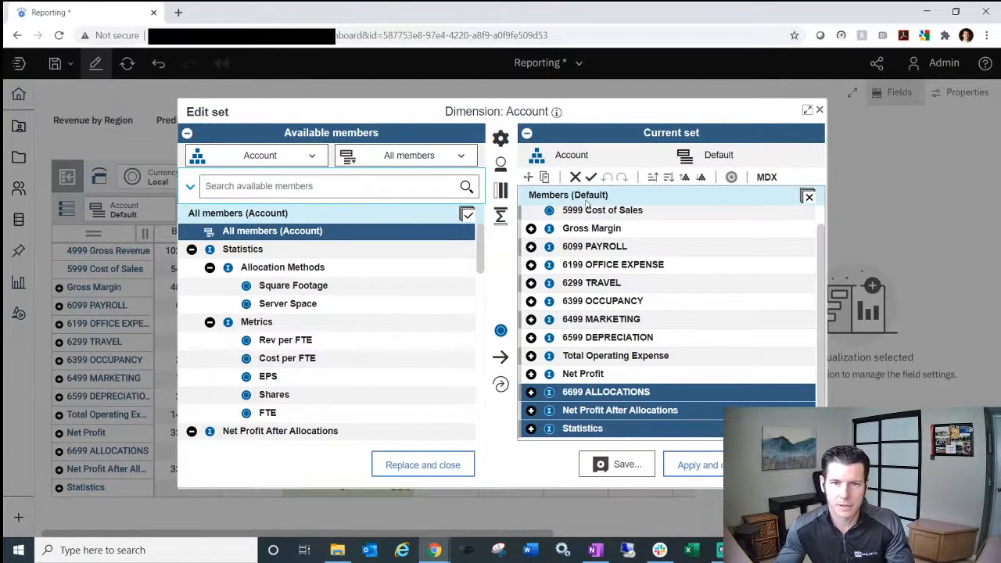
{"action": "left_click", "coordinate": [576, 177]}
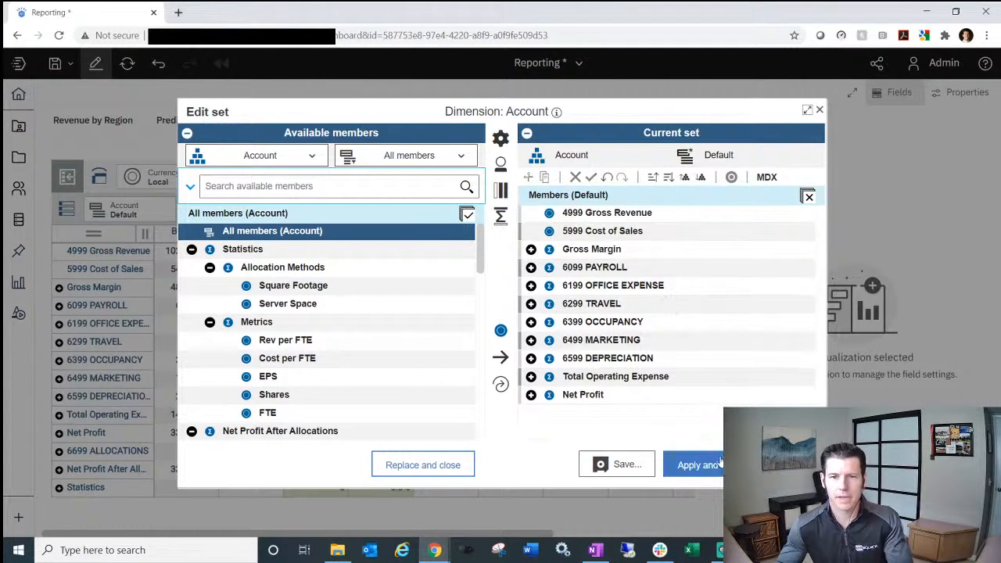
{"action": "left_click", "coordinate": [698, 465]}
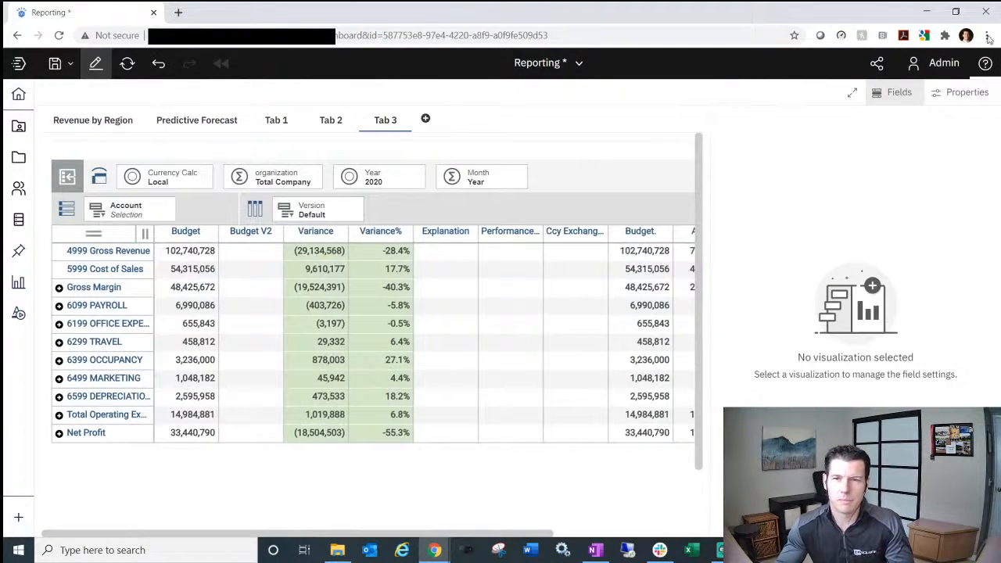
- Convert the Income Statement budget table into a Waterfall chart
{"action": "left_click", "coordinate": [896, 94]}
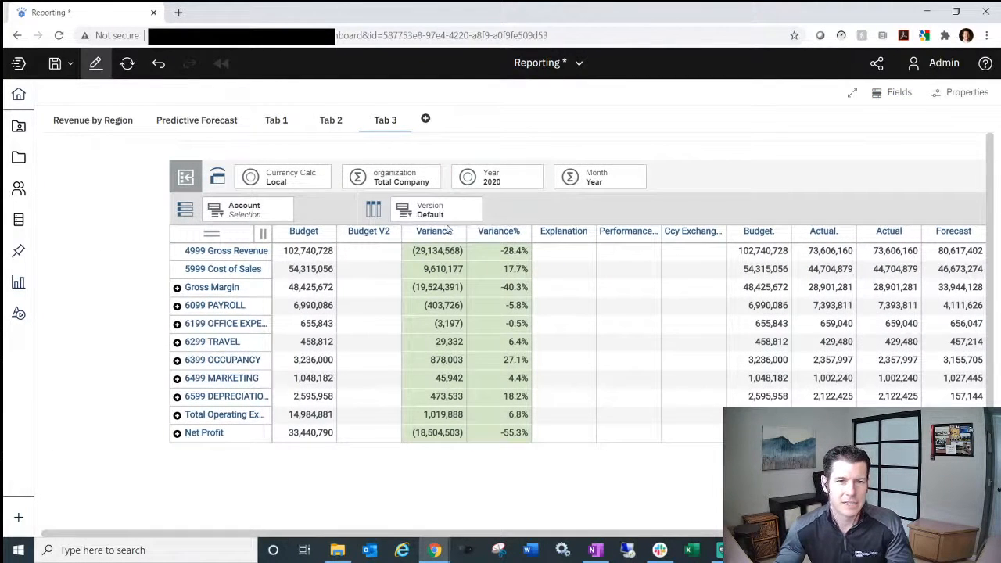
{"action": "left_click", "coordinate": [609, 220]}
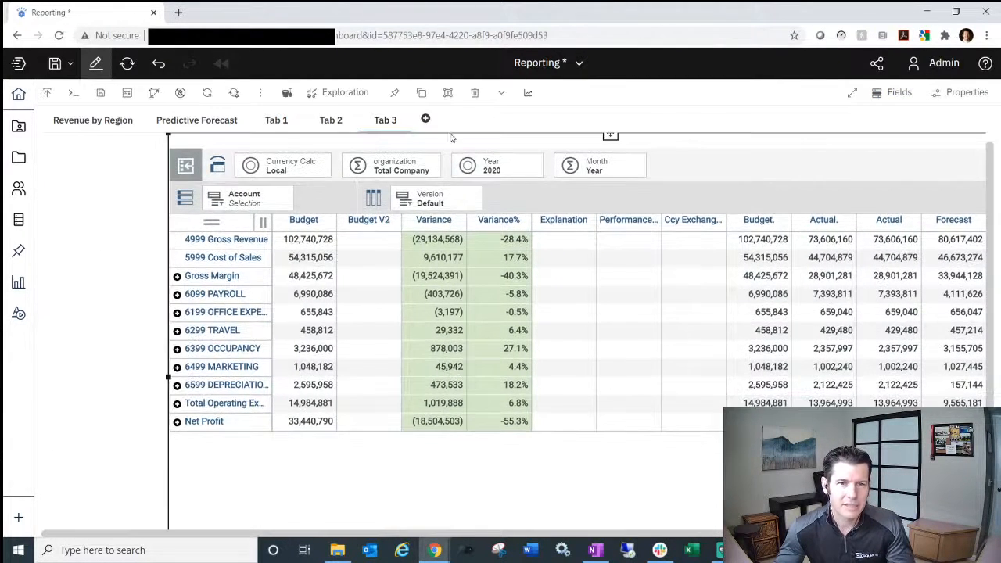
{"action": "left_click", "coordinate": [345, 93]}
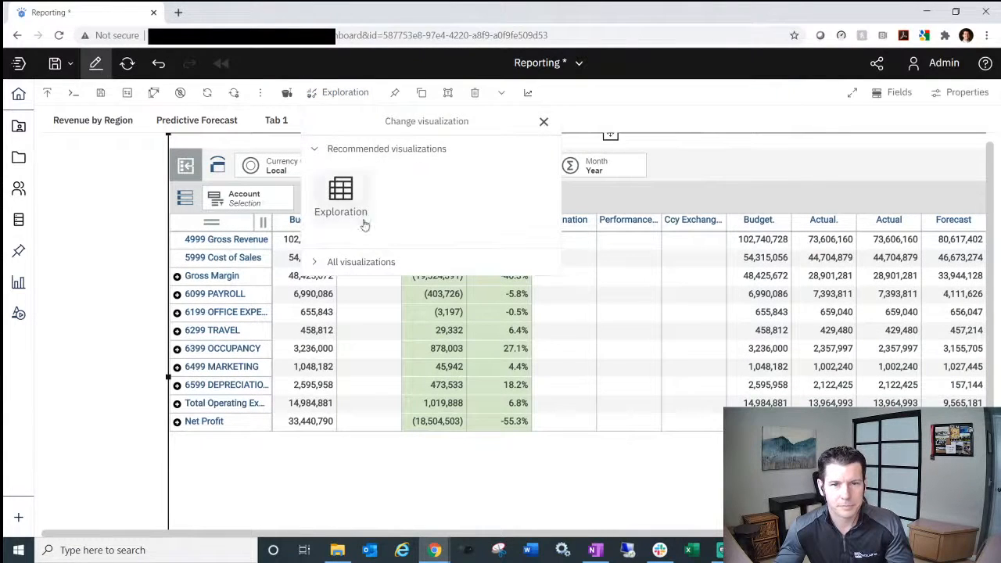
{"action": "left_click", "coordinate": [380, 261]}
{"action": "scroll", "coordinate": [520, 297], "scroll_direction": "down", "scroll_amount": 3}
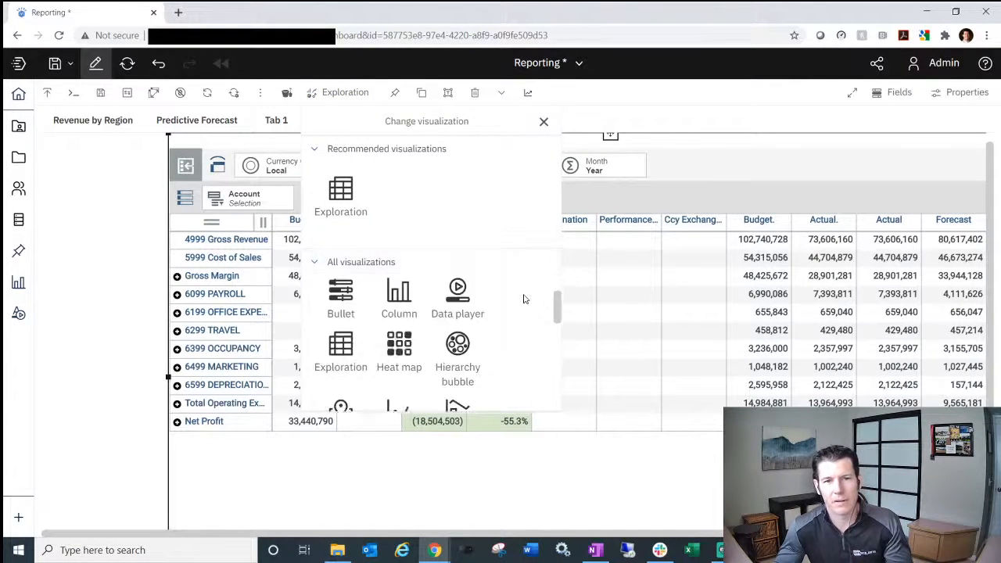
{"action": "scroll", "coordinate": [493, 316], "scroll_direction": "down", "scroll_amount": 5}
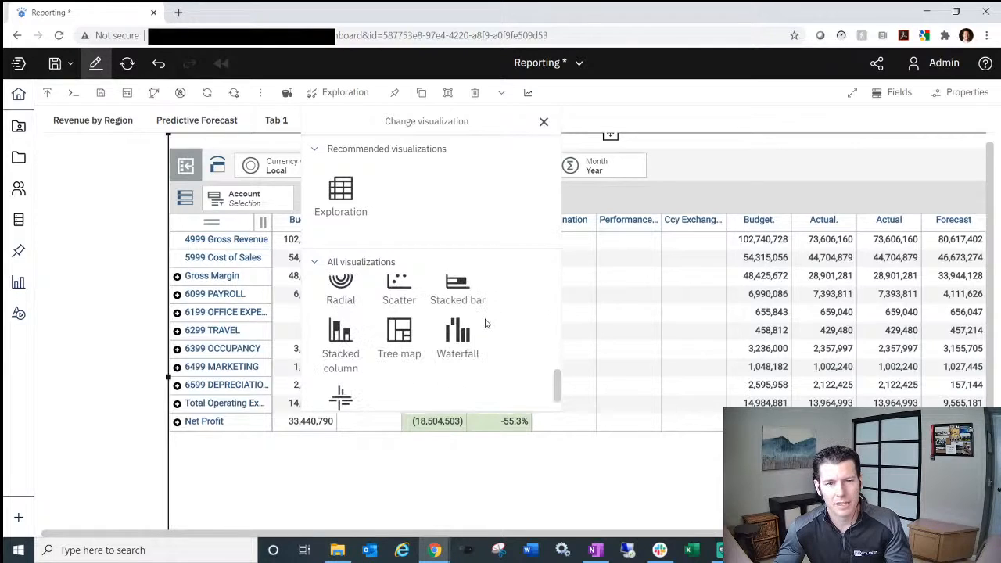
{"action": "left_click", "coordinate": [457, 338]}
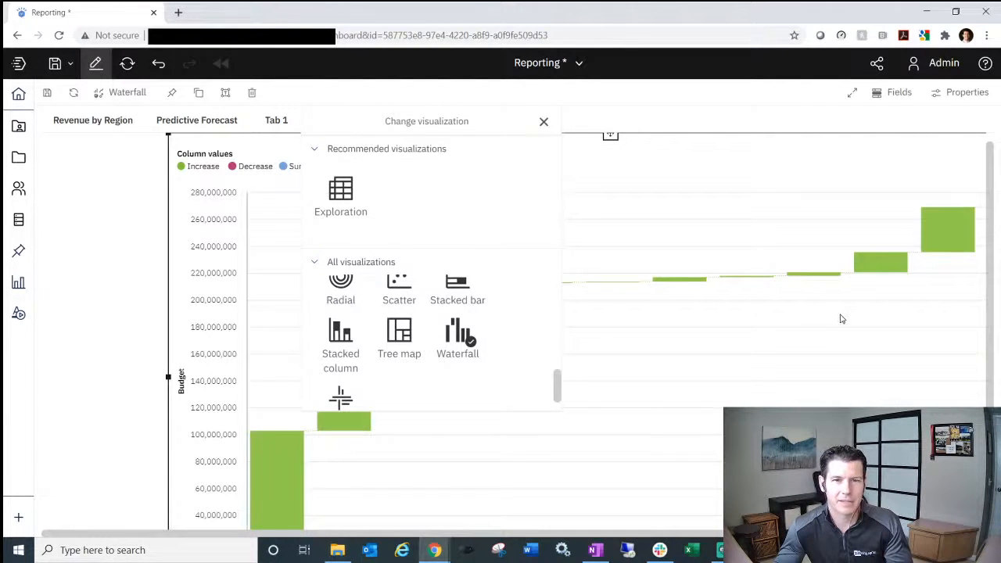
{"action": "left_click", "coordinate": [809, 323]}
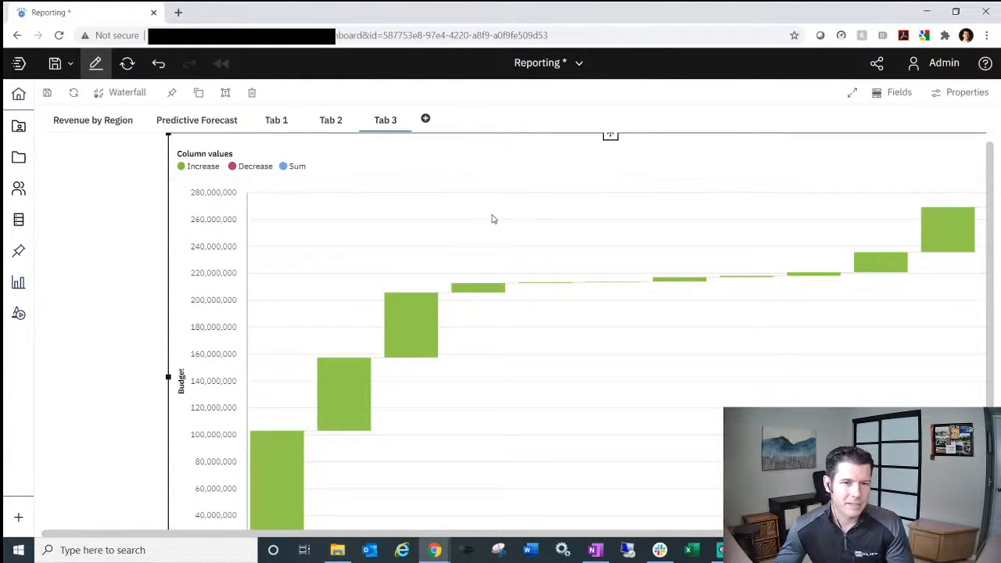
- Add a blank-template Tab 4, then return to Tab 3
{"action": "left_click", "coordinate": [427, 120]}
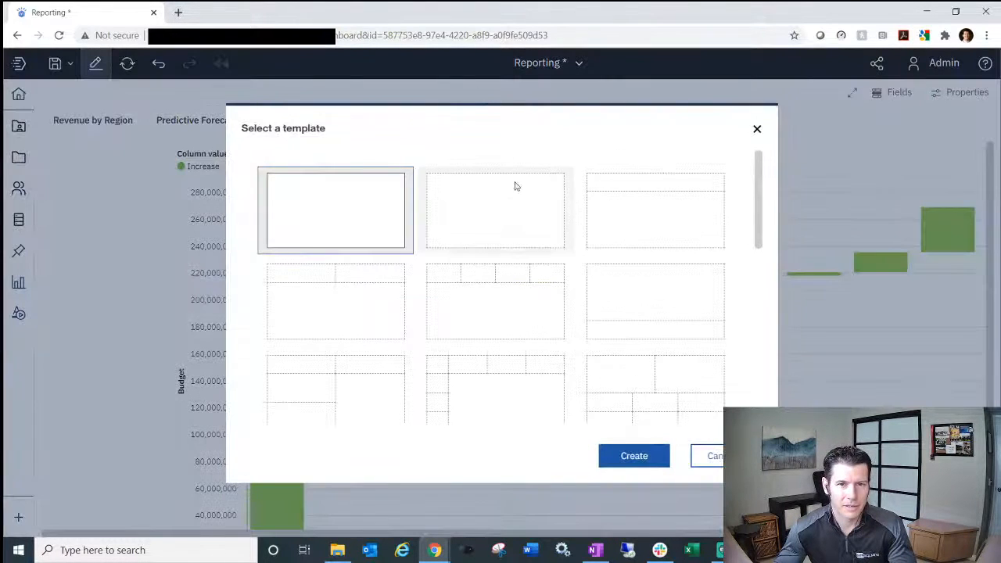
{"action": "left_click", "coordinate": [517, 213]}
{"action": "double_click", "coordinate": [517, 214]}
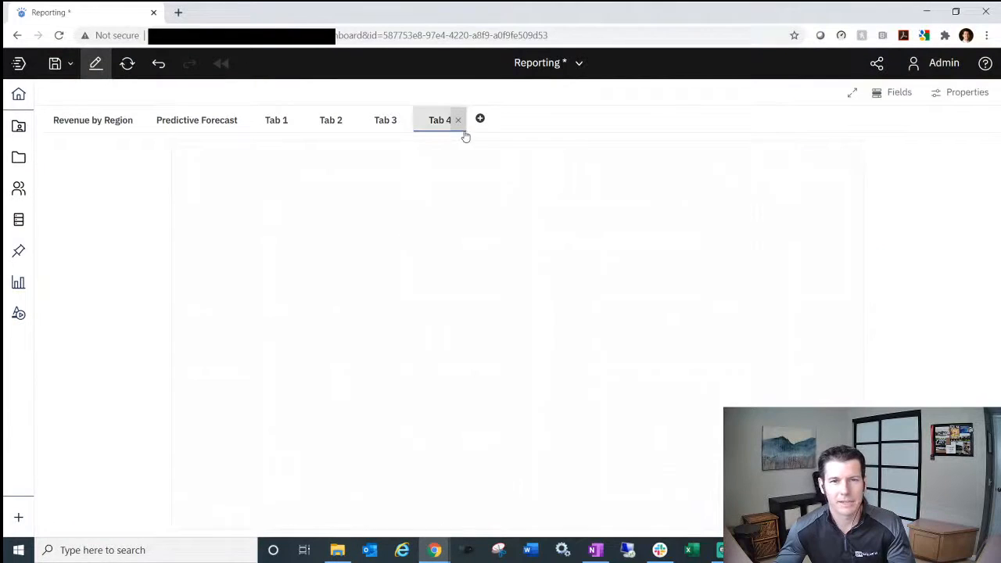
{"action": "left_click", "coordinate": [381, 126]}
- Drag the Budget waterfall chart onto Tab 4 and place it lower on that canvas
{"action": "left_click", "coordinate": [370, 240]}
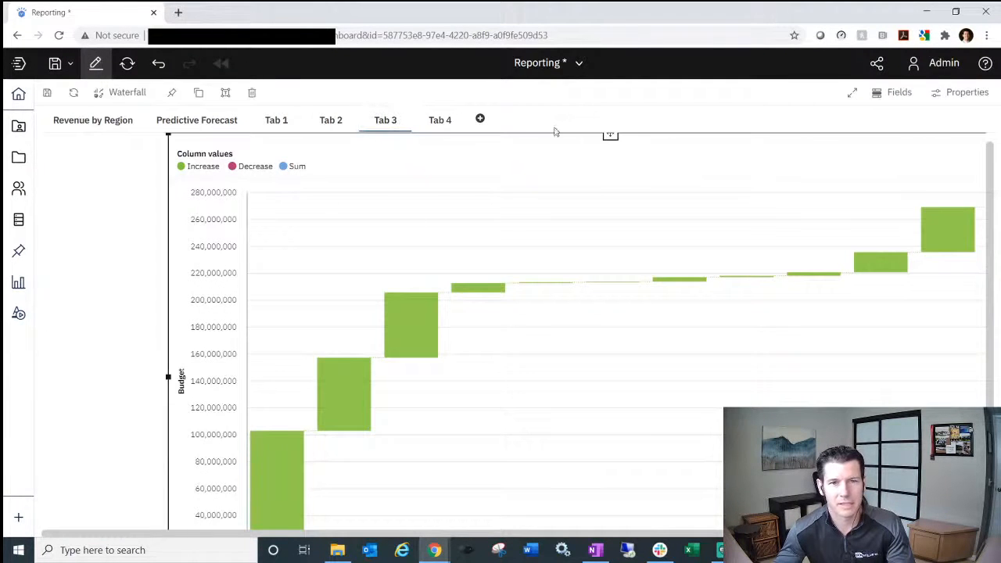
{"action": "left_click_drag", "start_coordinate": [567, 141], "coordinate": [442, 131]}
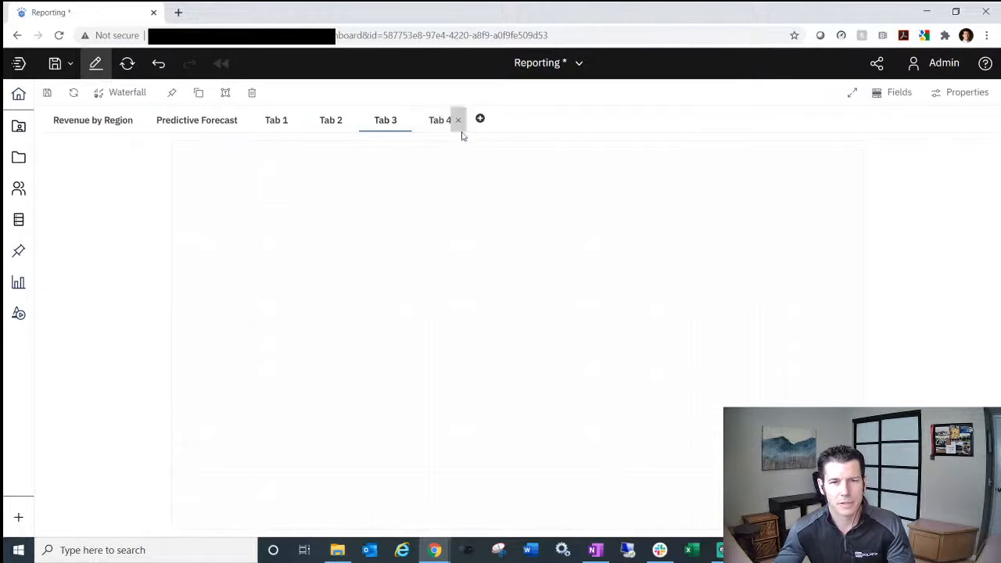
{"action": "left_click", "coordinate": [435, 122]}
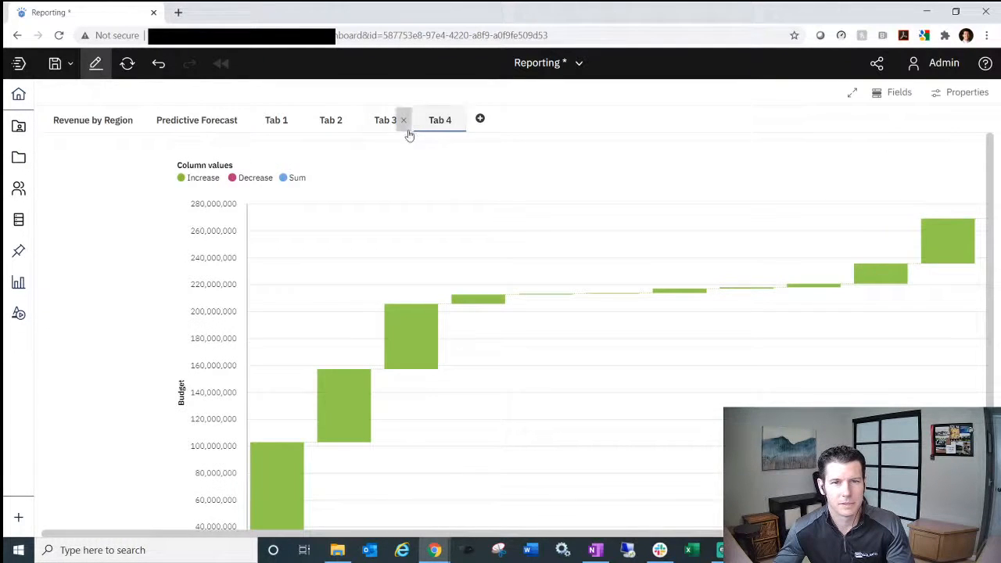
{"action": "left_click", "coordinate": [567, 217]}
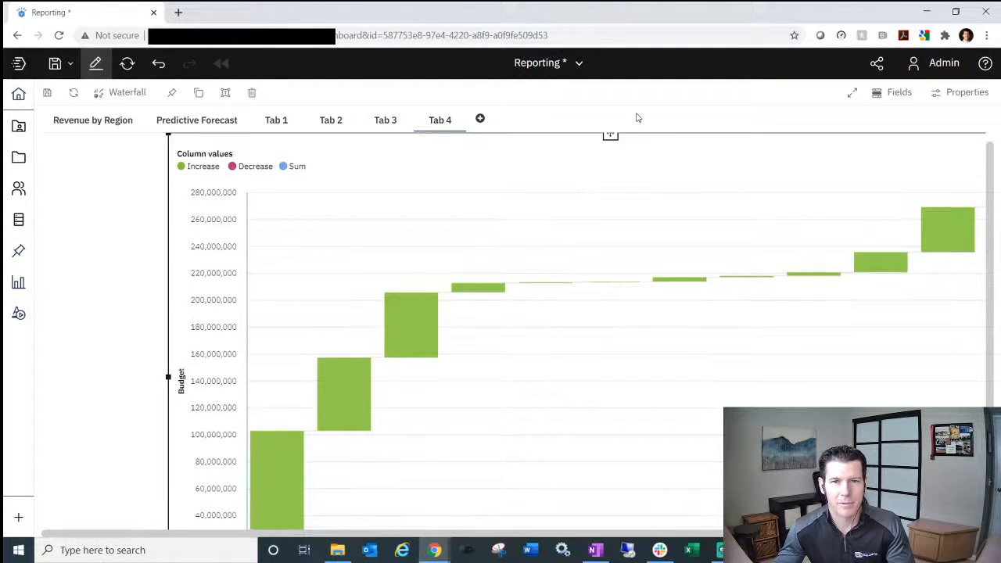
{"action": "left_click_drag", "start_coordinate": [612, 131], "coordinate": [517, 337]}
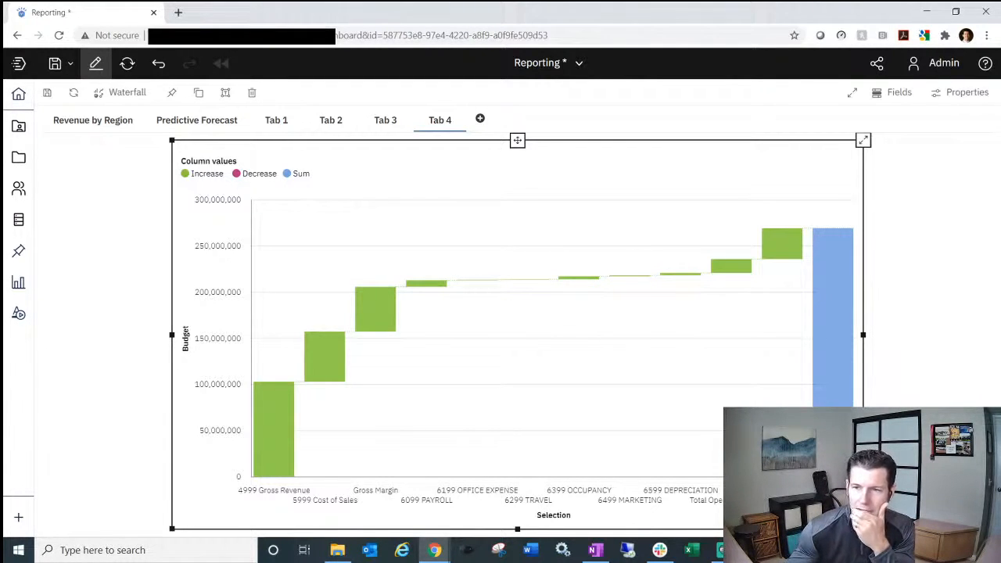
{"action": "left_click", "coordinate": [18, 284]}
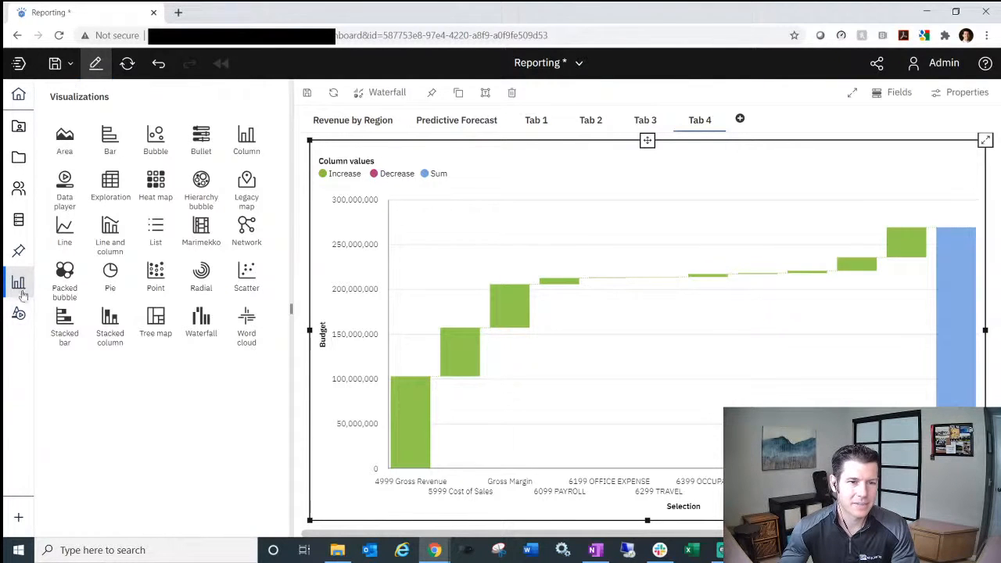
{"action": "left_click", "coordinate": [18, 250]}
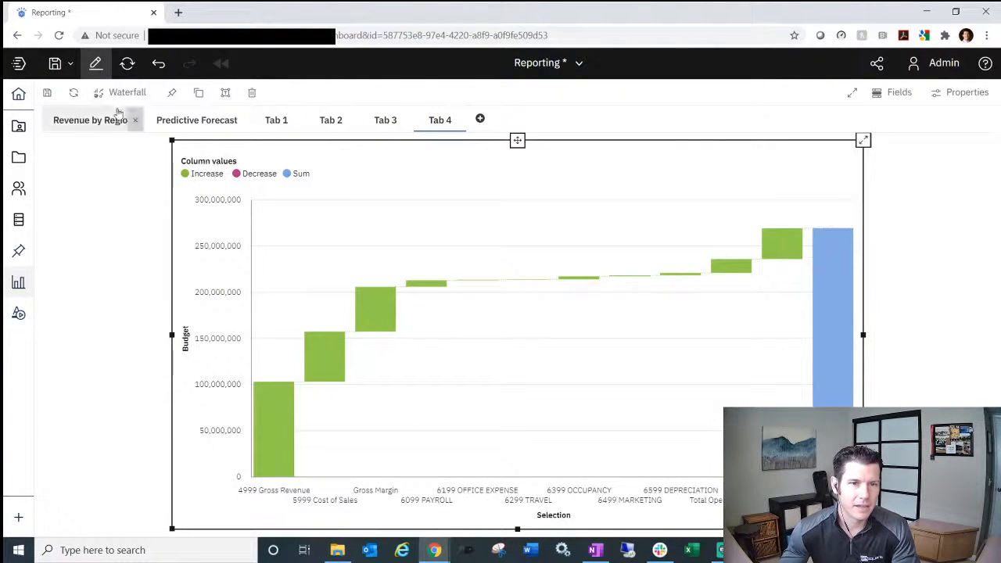
- Open the Predictive Forecast tab and expand 991-Camping Equipment into its subcategories
{"action": "left_click", "coordinate": [211, 126]}
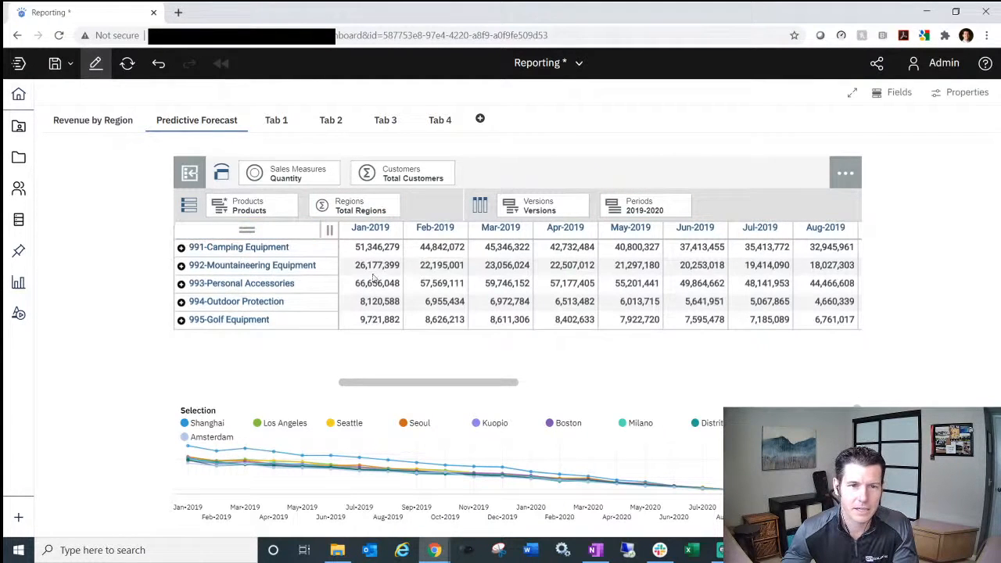
{"action": "left_click", "coordinate": [181, 248]}
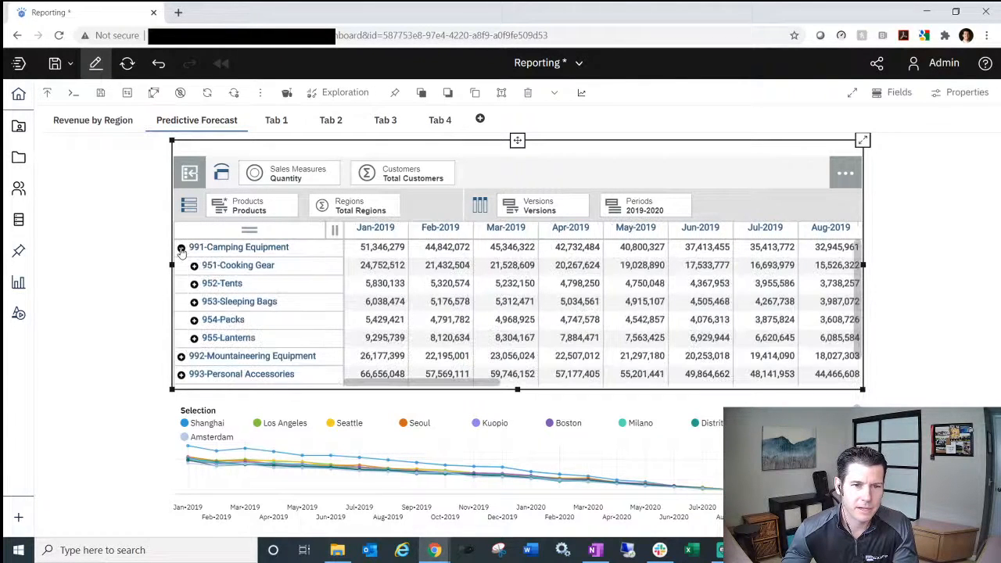
- Expand 951-Cooking Gear and select the 1110-TrailChef Water Bag row
{"action": "left_click", "coordinate": [194, 265]}
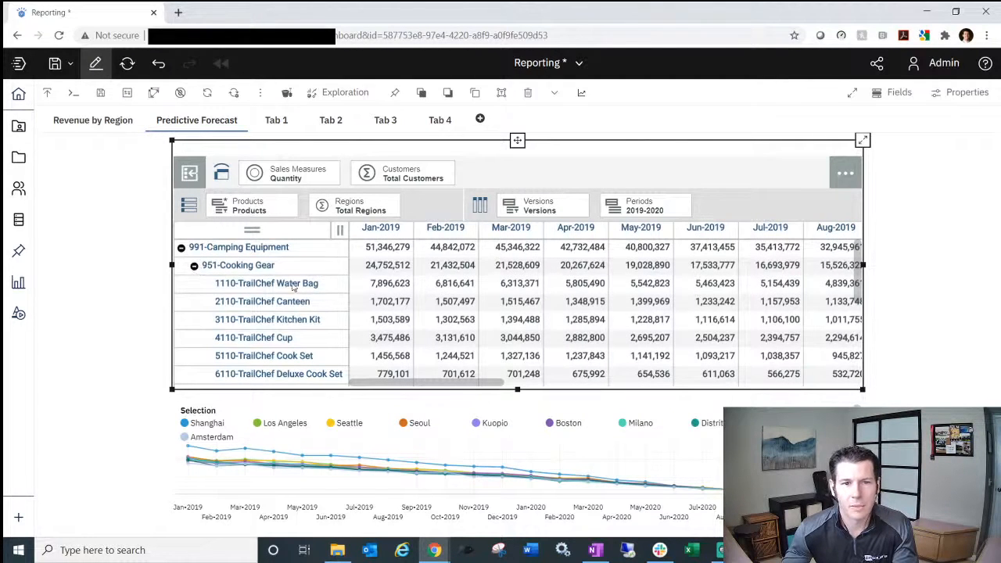
{"action": "left_click", "coordinate": [292, 285]}
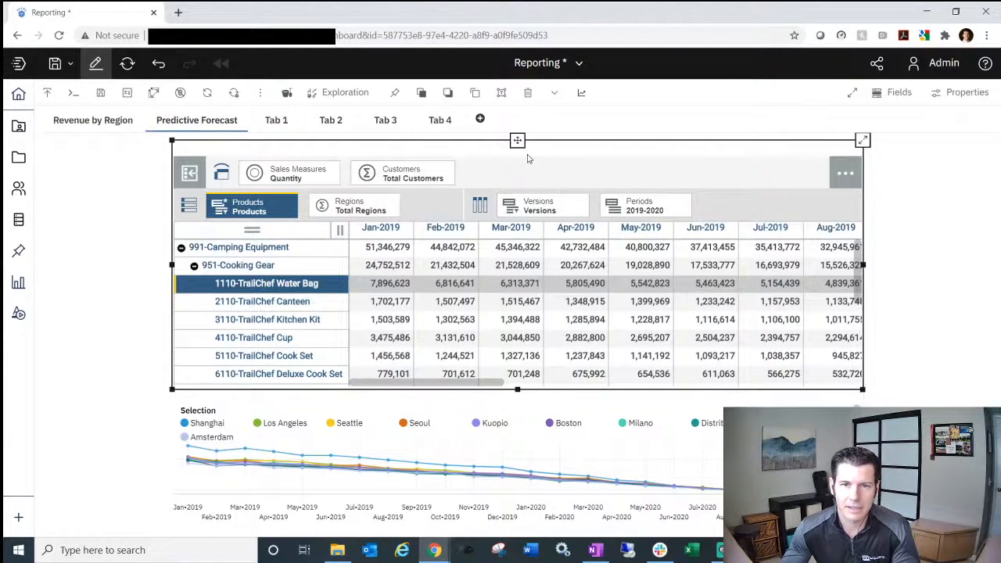
- Set the Water Bag forecast period to run from Jan-2020 through Dec-2020
{"action": "left_click", "coordinate": [581, 92]}
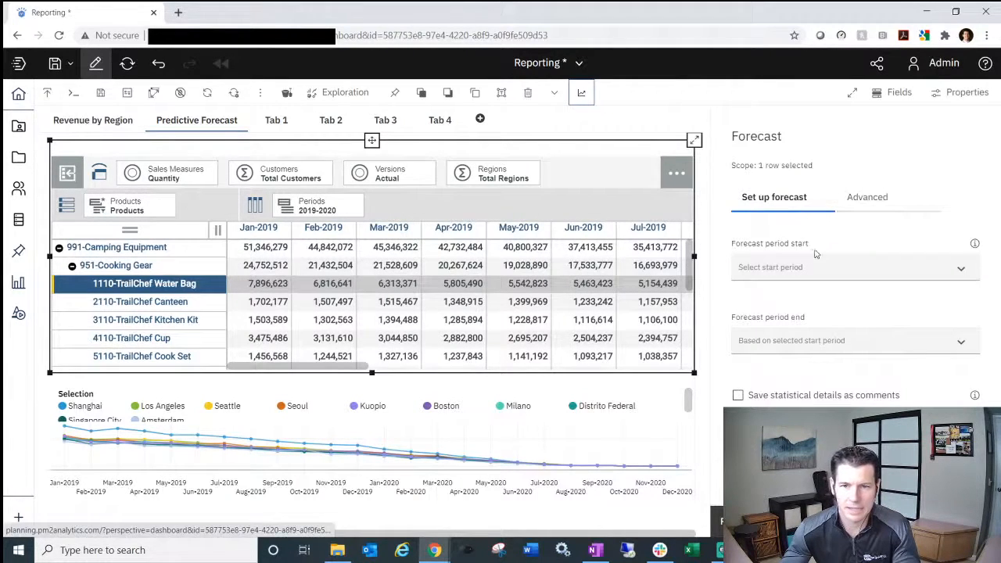
{"action": "left_click", "coordinate": [856, 267]}
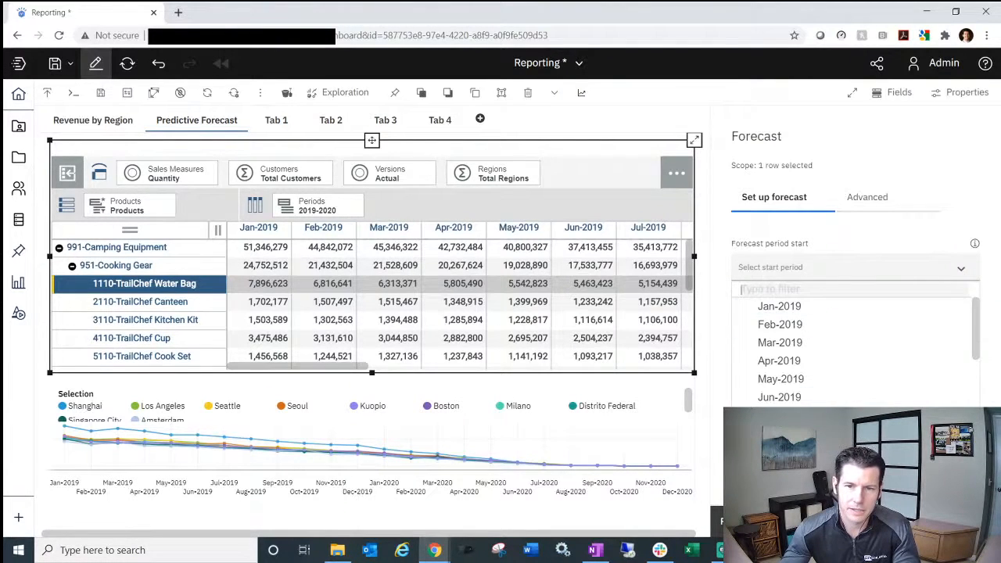
{"action": "scroll", "coordinate": [833, 313], "scroll_direction": "down", "scroll_amount": 3}
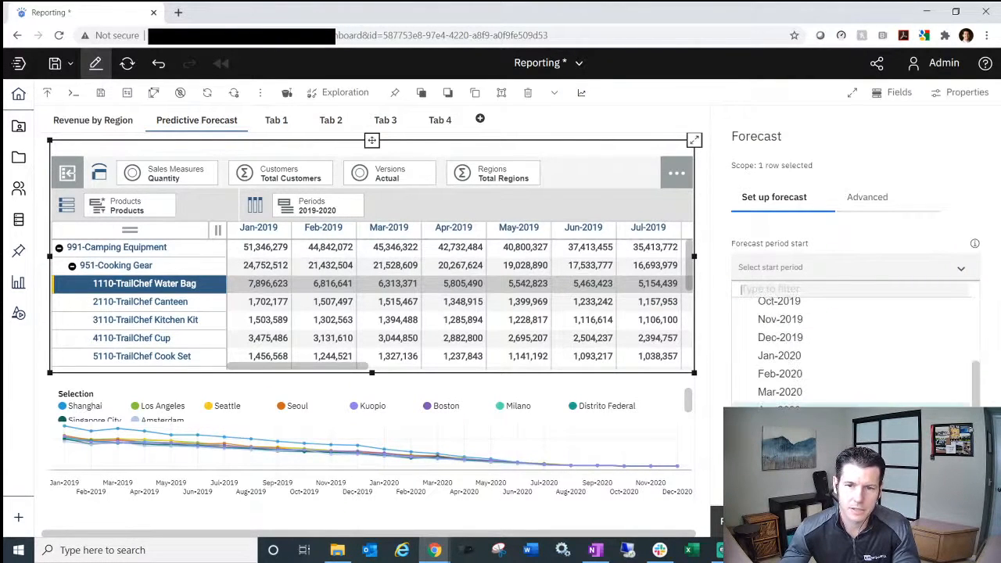
{"action": "left_click", "coordinate": [793, 357]}
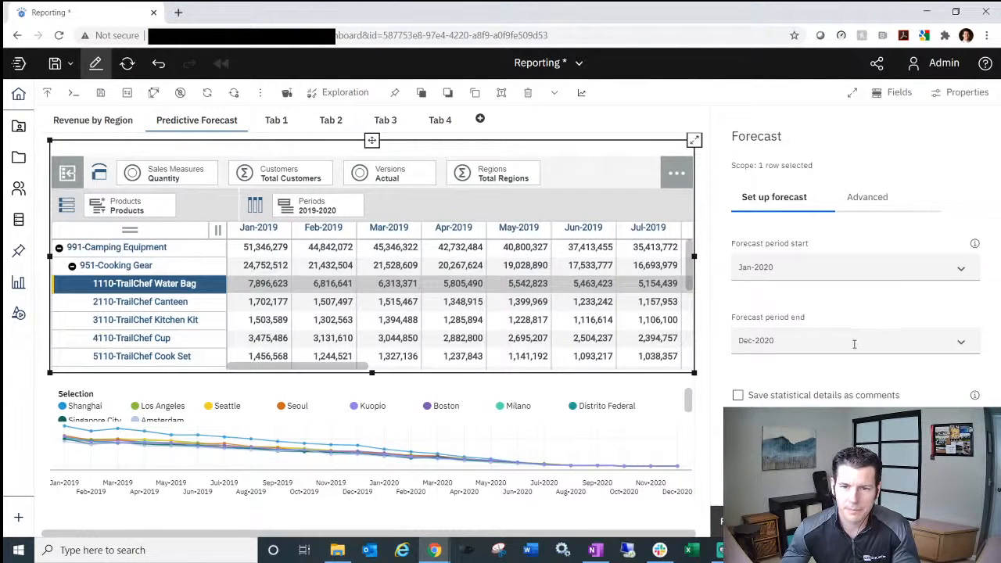
{"action": "left_click", "coordinate": [854, 344]}
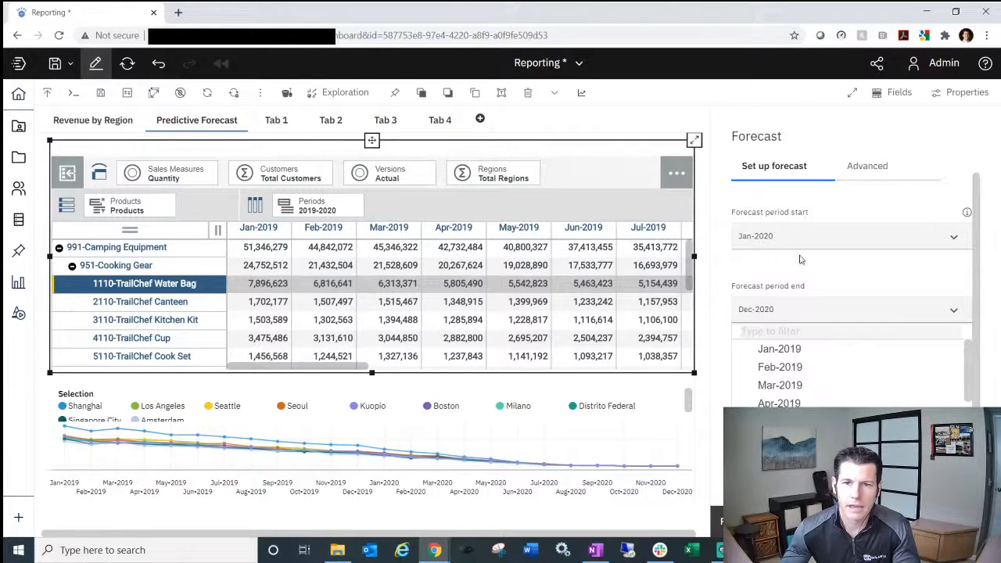
{"action": "left_click", "coordinate": [845, 264]}
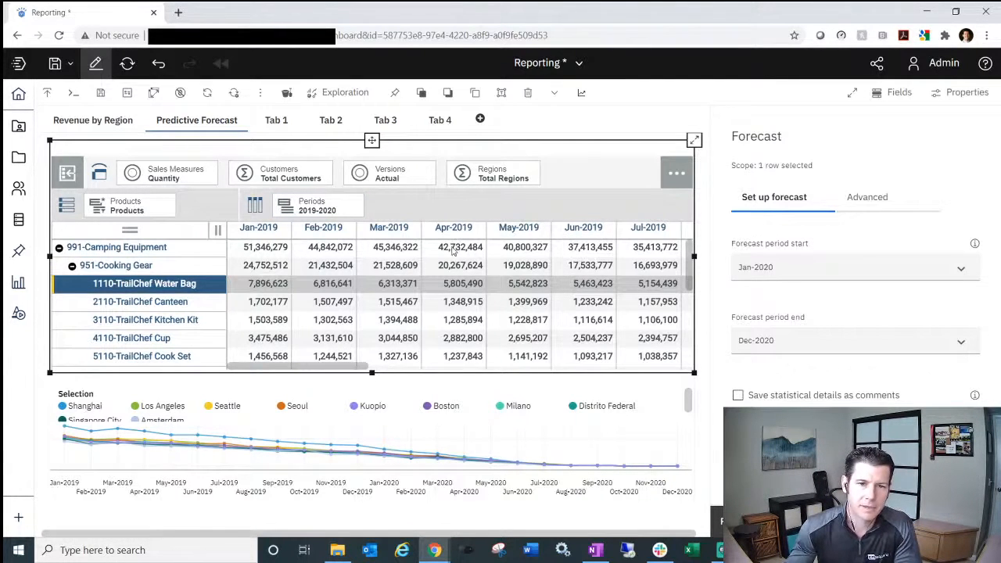
- Adjust the 1110-TrailChef Water Bag forecast setup so its period spans Jan-2020 through Dec-2020
{"action": "left_click_drag", "start_coordinate": [353, 367], "coordinate": [352, 345]}
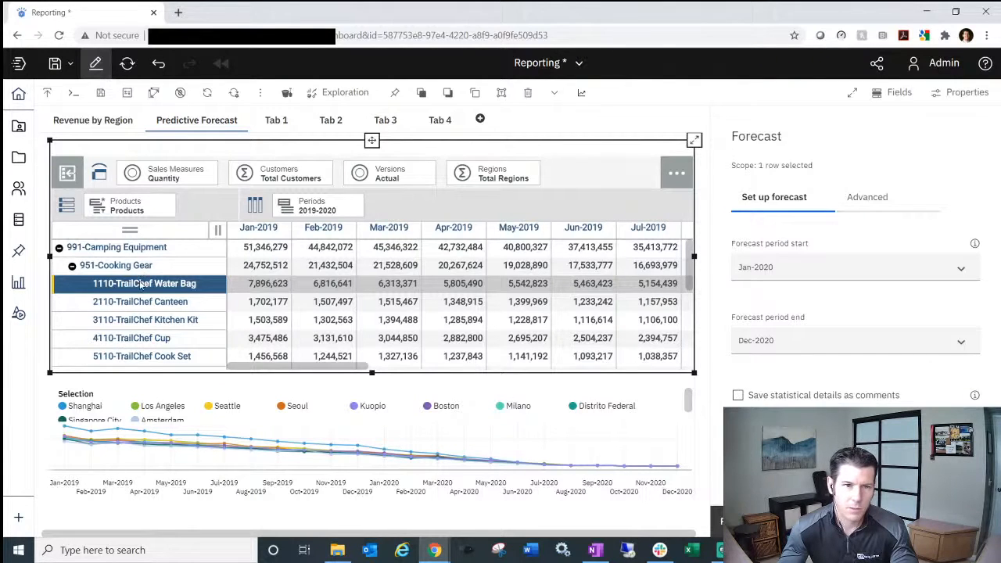
- Narrow the forecast selection to only the 1110-TrailChef Water Bag row and preview its forecast
{"action": "left_click", "coordinate": [143, 305]}
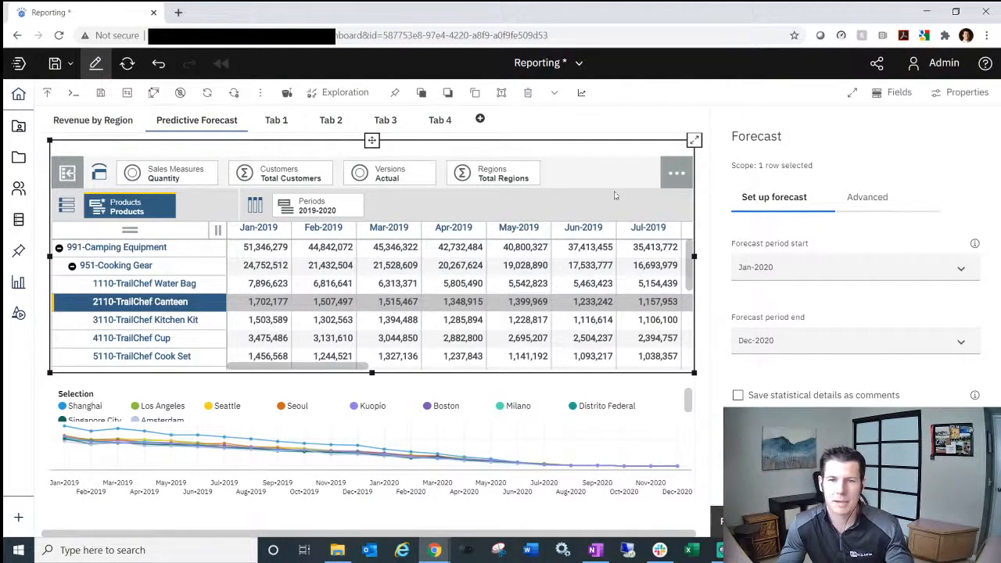
{"action": "left_click", "coordinate": [174, 285]}
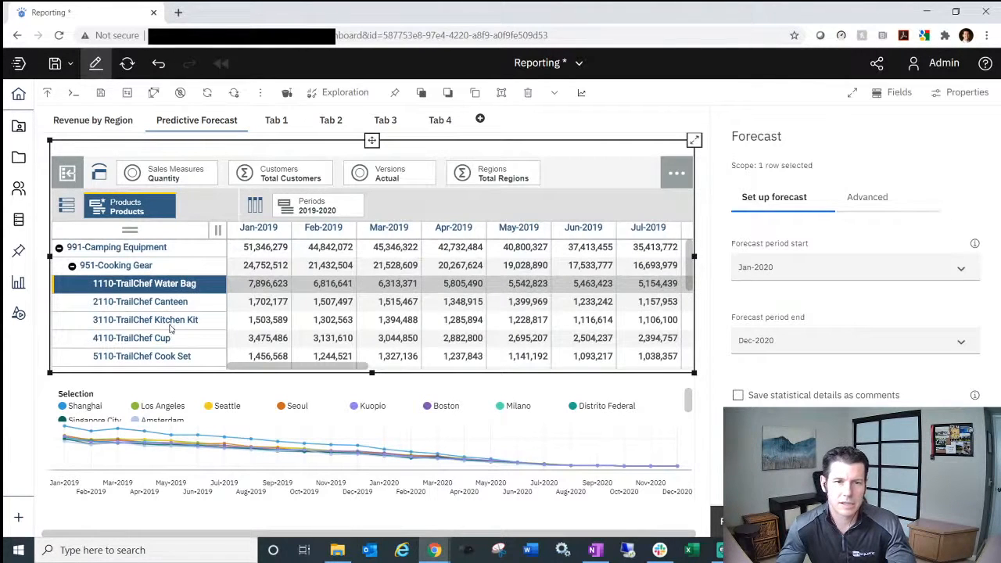
{"action": "left_click", "coordinate": [172, 324], "text": "shift"}
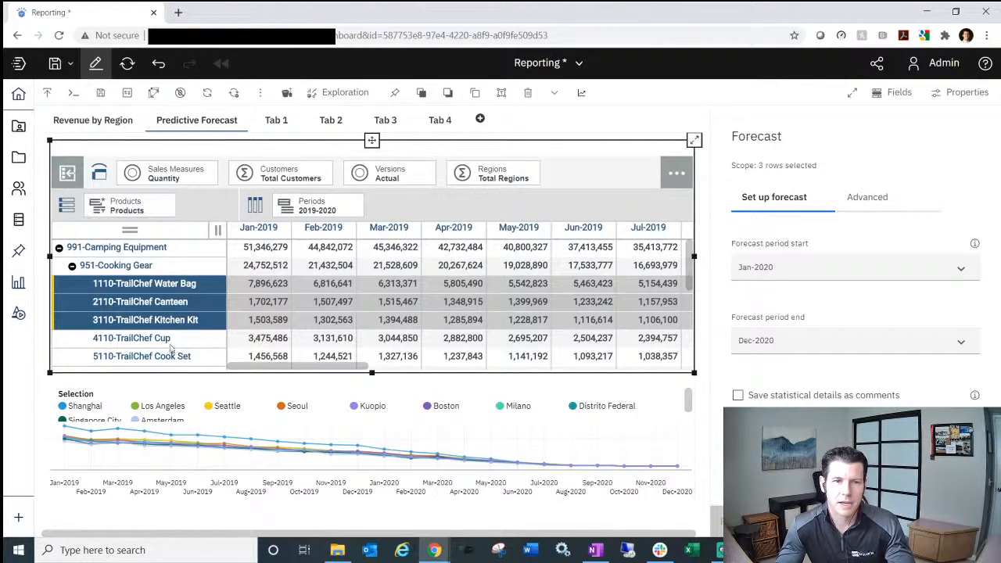
{"action": "left_click", "coordinate": [179, 285]}
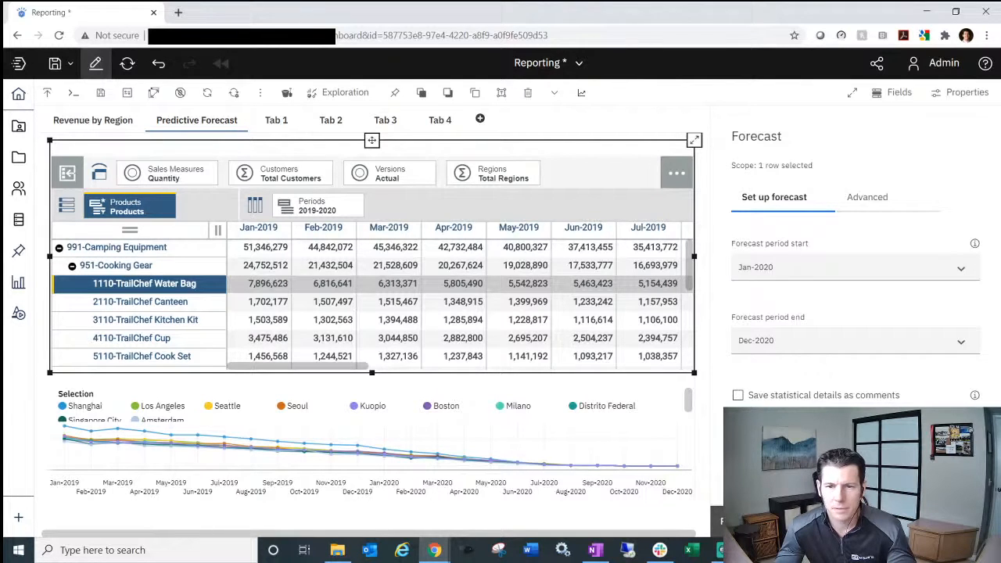
{"action": "left_click", "coordinate": [770, 521]}
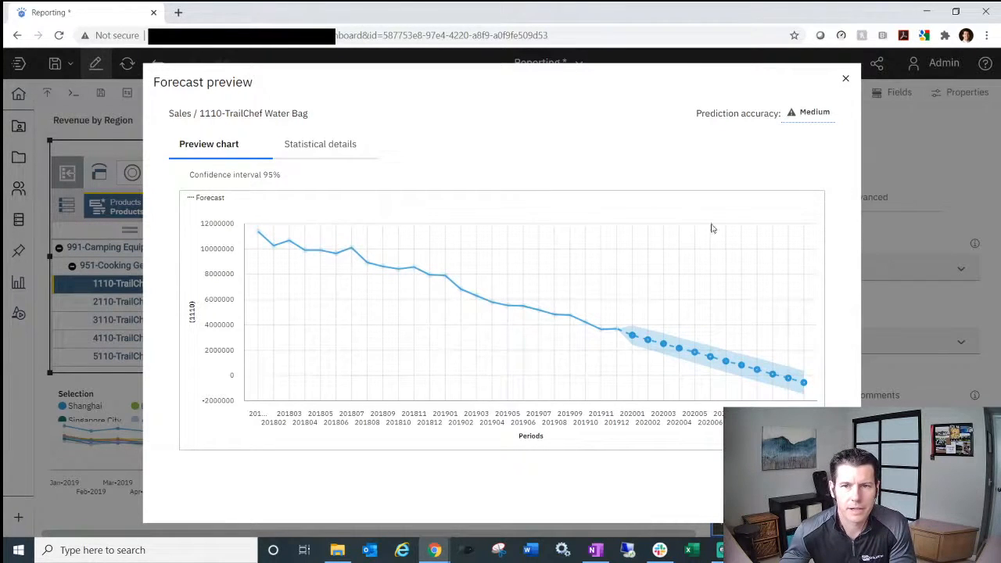
{"action": "mouse_move", "coordinate": [815, 116]}
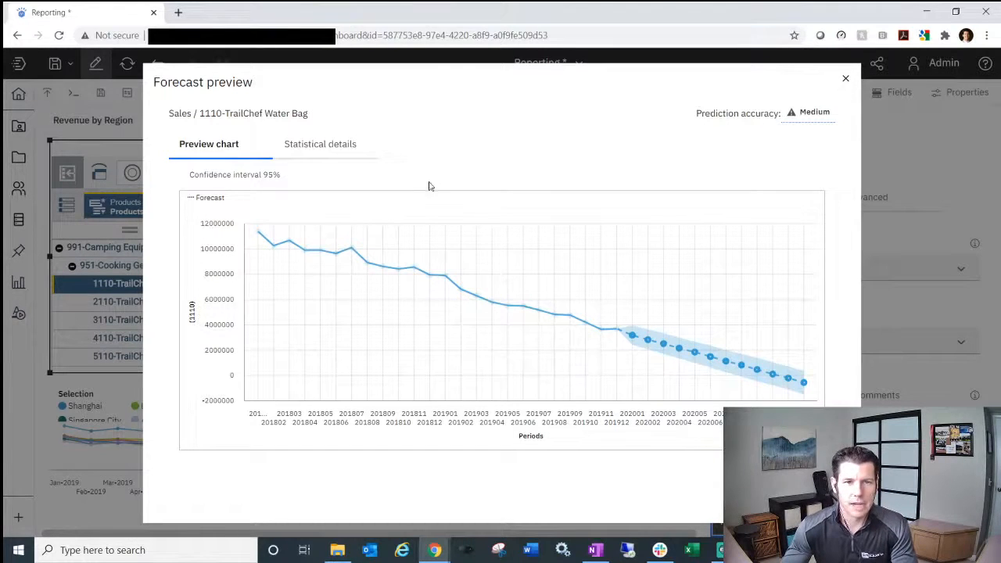
- Show the Water Bag statistical details: exponential smoothing, accuracy 0.36, trend strength 0.70, and parameters
{"action": "left_click", "coordinate": [331, 147]}
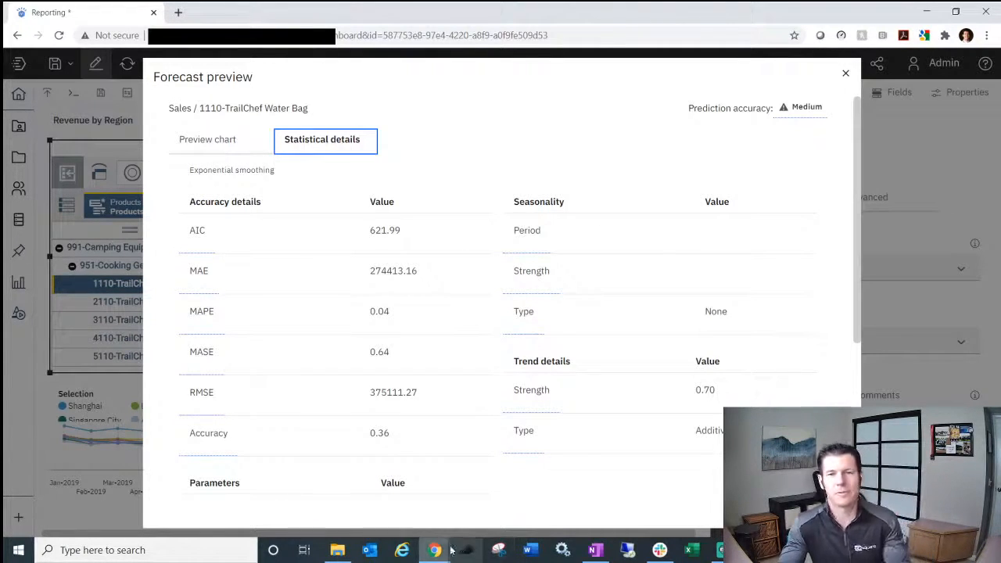
{"action": "mouse_move", "coordinate": [437, 552]}
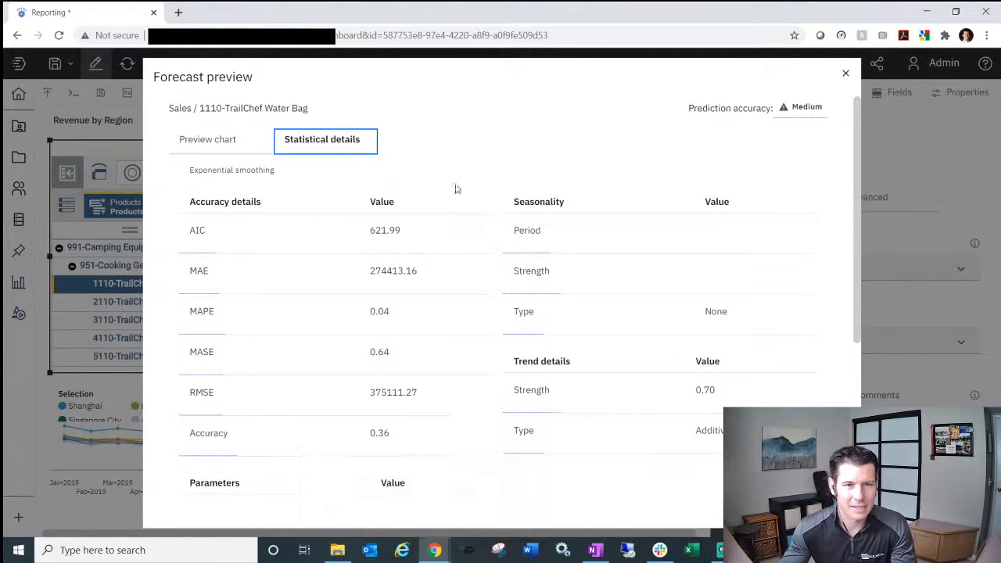
{"action": "scroll", "coordinate": [437, 318], "scroll_direction": "down", "scroll_amount": 1}
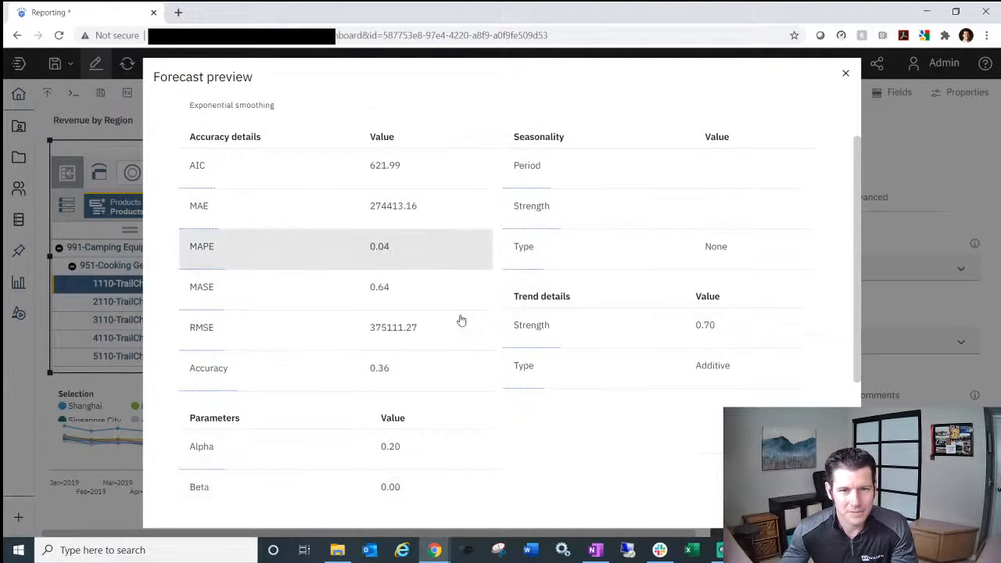
{"action": "scroll", "coordinate": [623, 351], "scroll_direction": "up", "scroll_amount": 1}
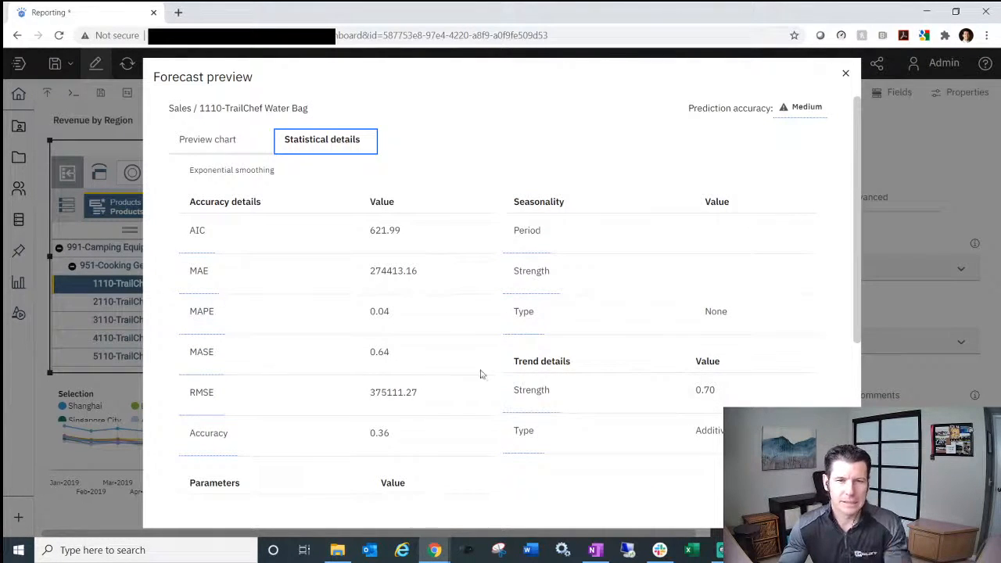
{"action": "scroll", "coordinate": [413, 391], "scroll_direction": "down", "scroll_amount": 1}
{"action": "scroll", "coordinate": [413, 391], "scroll_direction": "up", "scroll_amount": 1}
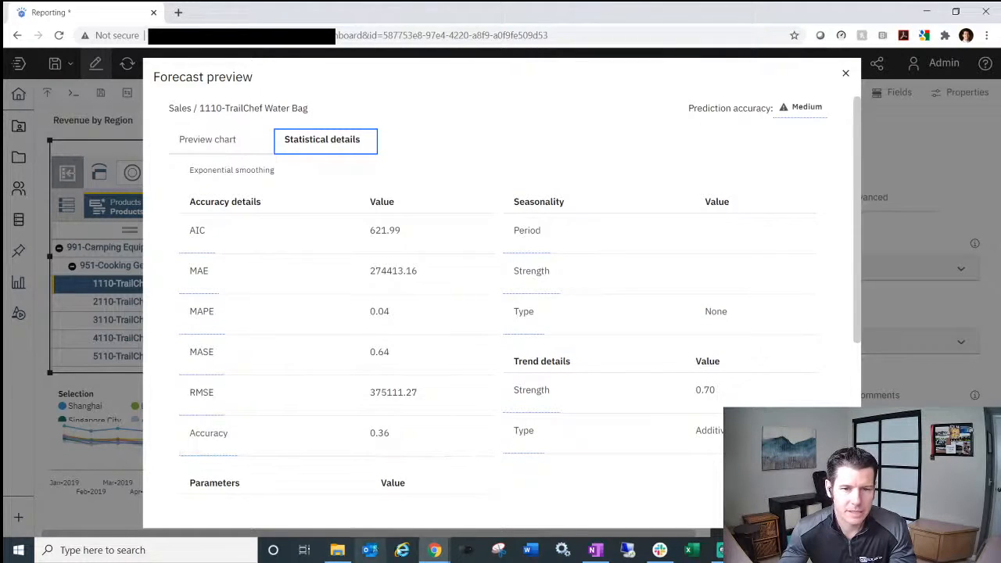
- Read the Forecasting statistical details documentation down to Parameters, then minimize the browser
{"action": "left_click", "coordinate": [420, 494]}
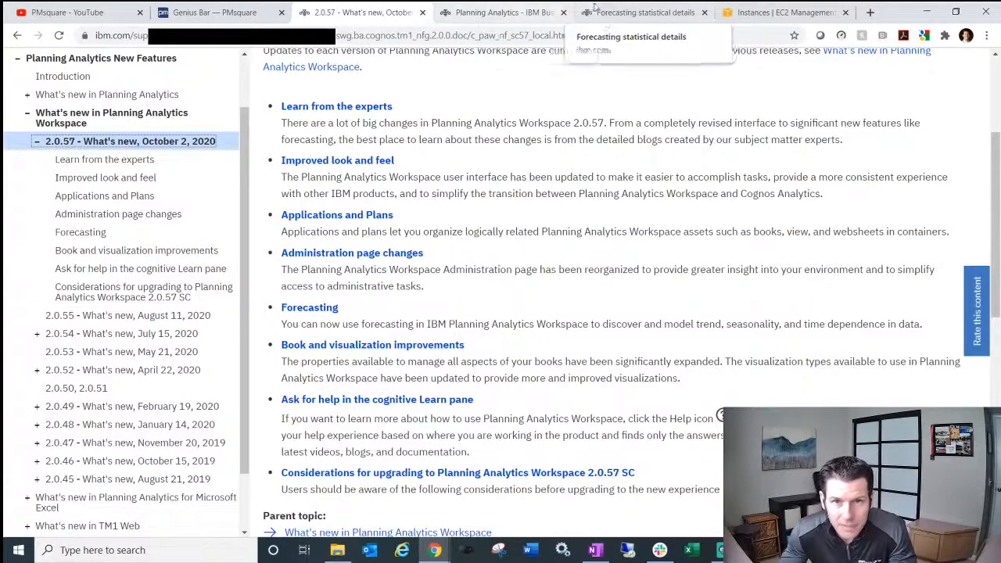
{"action": "left_click", "coordinate": [614, 16]}
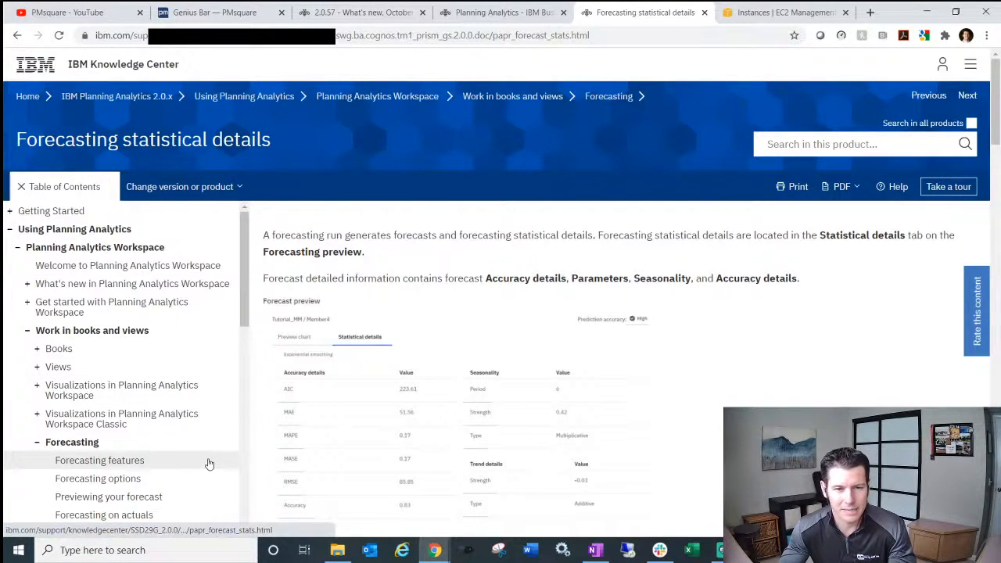
{"action": "scroll", "coordinate": [200, 467], "scroll_direction": "down", "scroll_amount": 1}
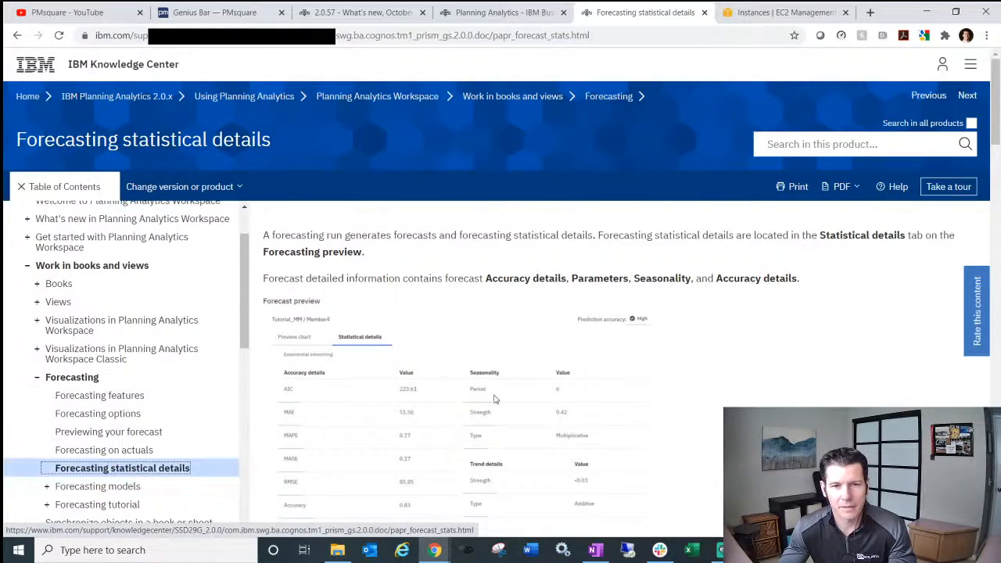
{"action": "scroll", "coordinate": [493, 398], "scroll_direction": "down", "scroll_amount": 2}
{"action": "scroll", "coordinate": [493, 398], "scroll_direction": "down", "scroll_amount": 8}
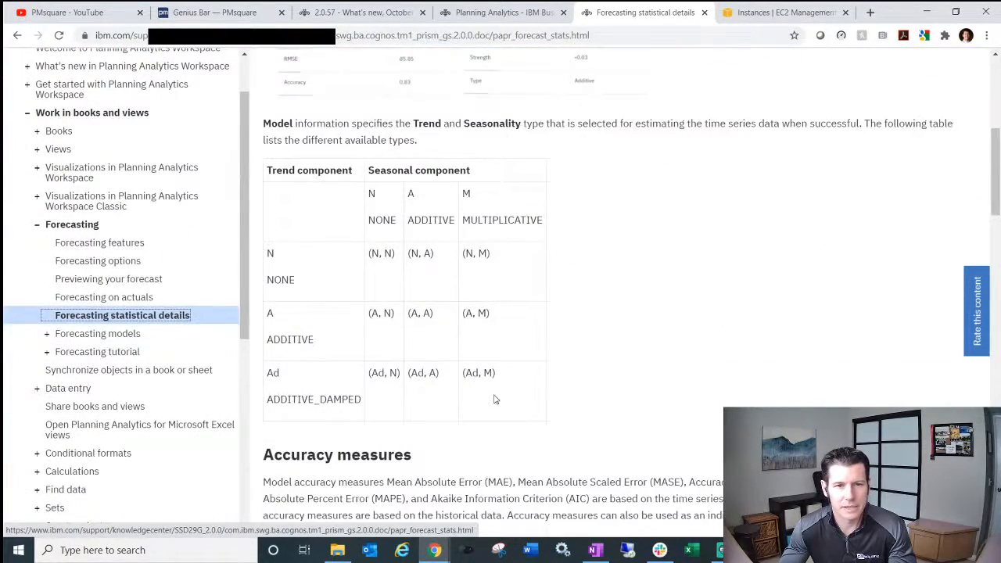
{"action": "scroll", "coordinate": [502, 397], "scroll_direction": "down", "scroll_amount": 3}
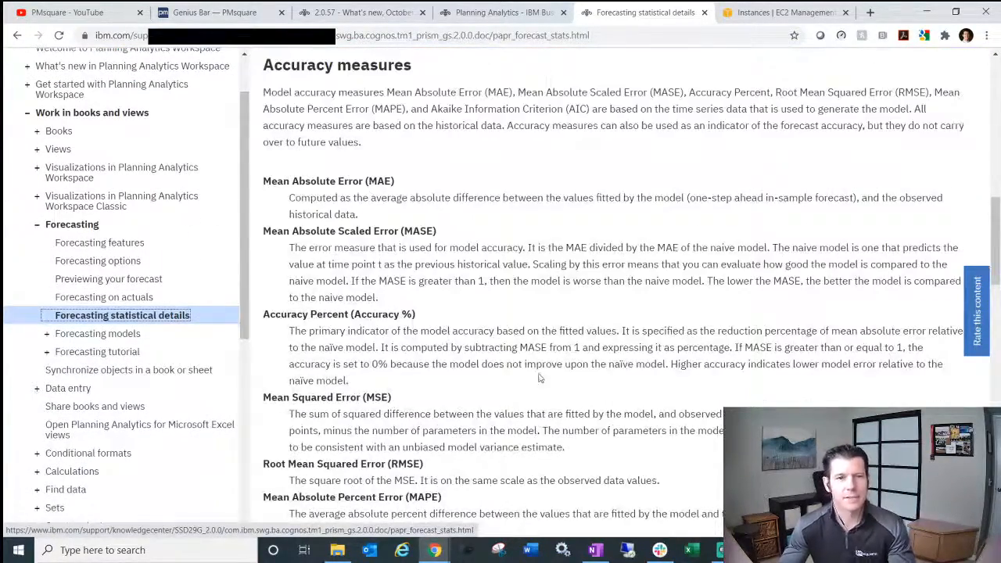
{"action": "scroll", "coordinate": [536, 377], "scroll_direction": "down", "scroll_amount": 3}
{"action": "scroll", "coordinate": [557, 387], "scroll_direction": "down", "scroll_amount": 3}
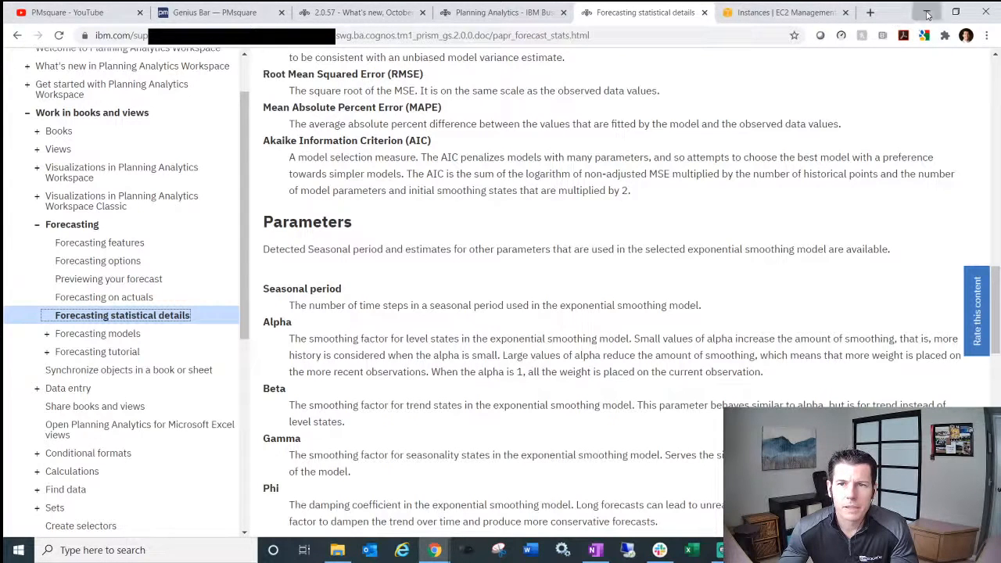
{"action": "left_click", "coordinate": [926, 12]}
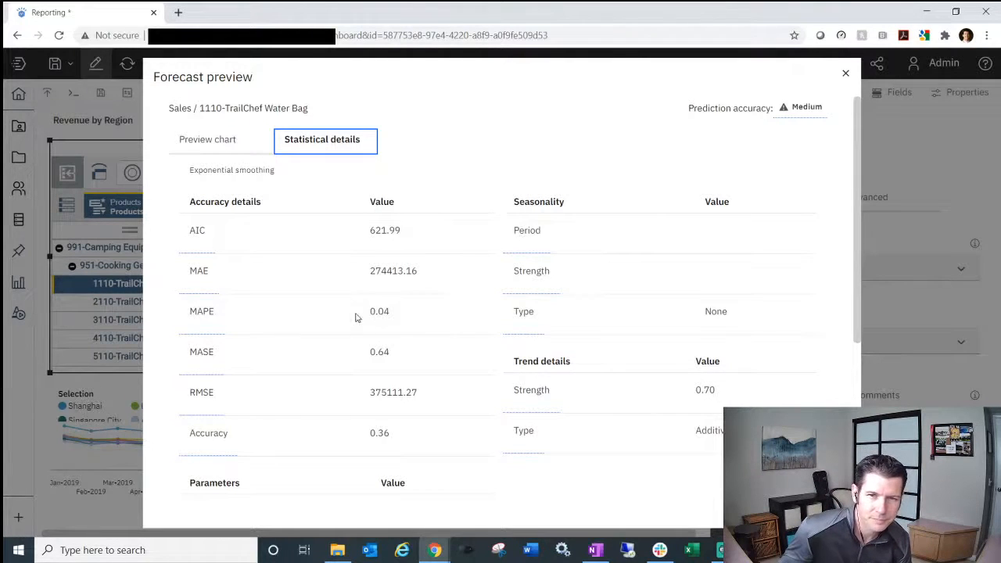
- Close the Water Bag forecast preview dialog
{"action": "left_click", "coordinate": [842, 75]}
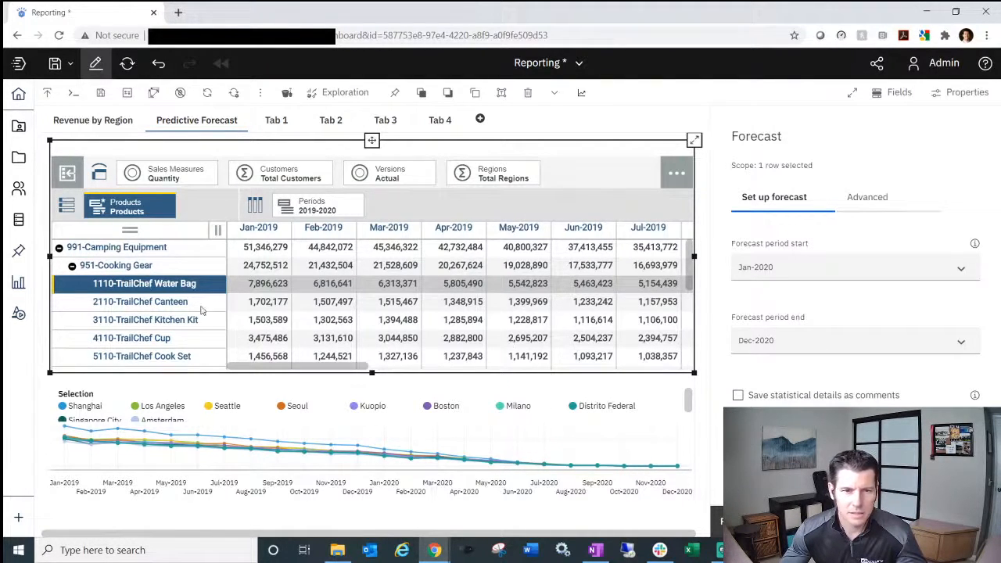
- Select the 3110-TrailChef Kitchen Kit row and review the Advanced forecast options, including the 95% confidence interval
{"action": "left_click", "coordinate": [146, 320]}
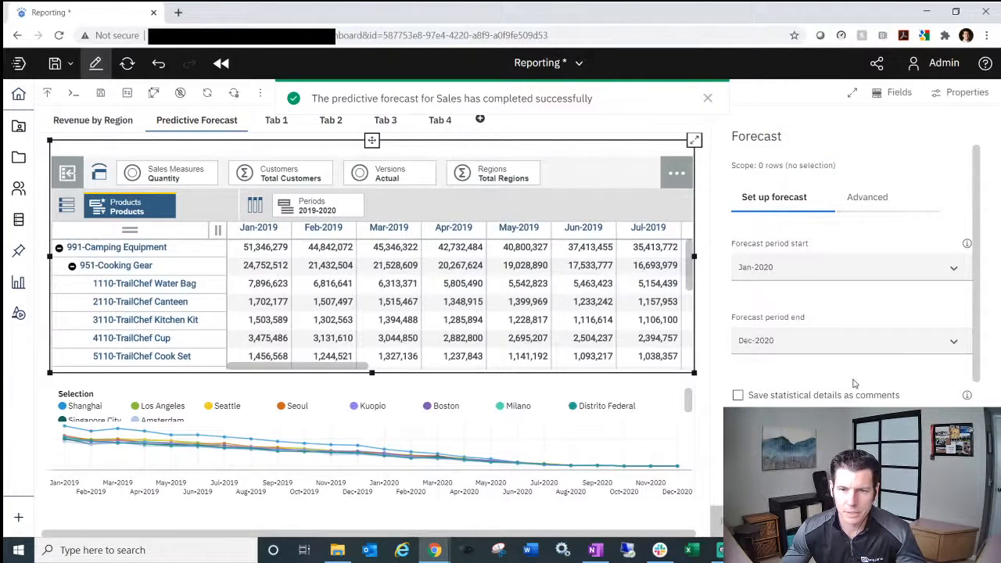
{"action": "scroll", "coordinate": [854, 383], "scroll_direction": "down", "scroll_amount": 2}
{"action": "scroll", "coordinate": [854, 383], "scroll_direction": "up", "scroll_amount": 2}
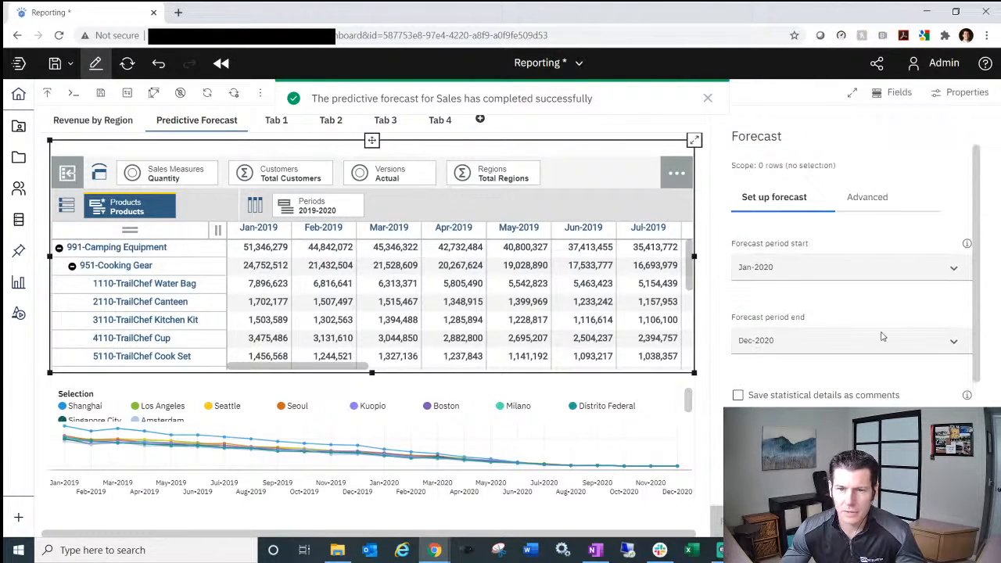
{"action": "left_click", "coordinate": [870, 196]}
{"action": "scroll", "coordinate": [840, 398], "scroll_direction": "down", "scroll_amount": 4}
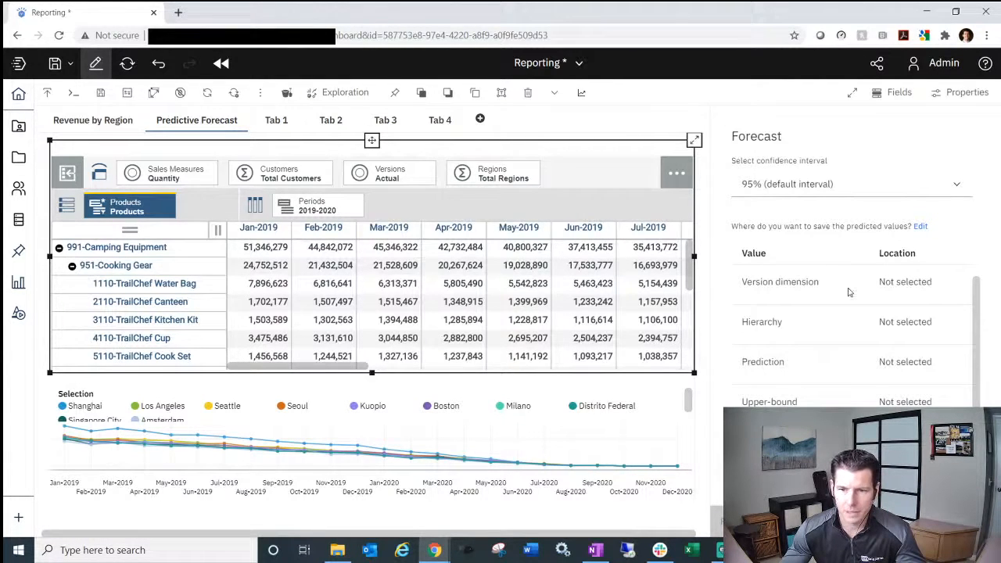
{"action": "scroll", "coordinate": [860, 290], "scroll_direction": "up", "scroll_amount": 1}
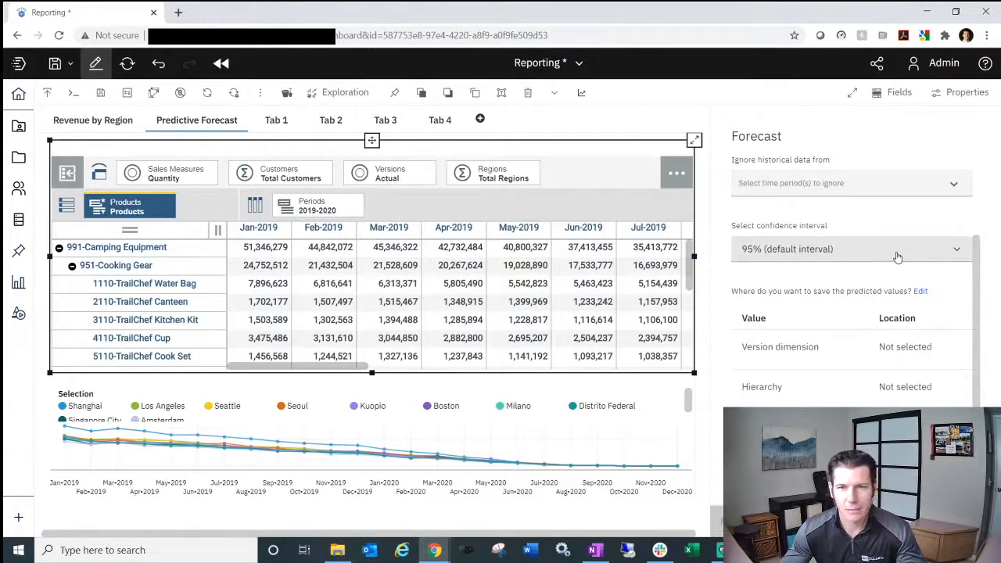
{"action": "scroll", "coordinate": [898, 255], "scroll_direction": "up", "scroll_amount": 3}
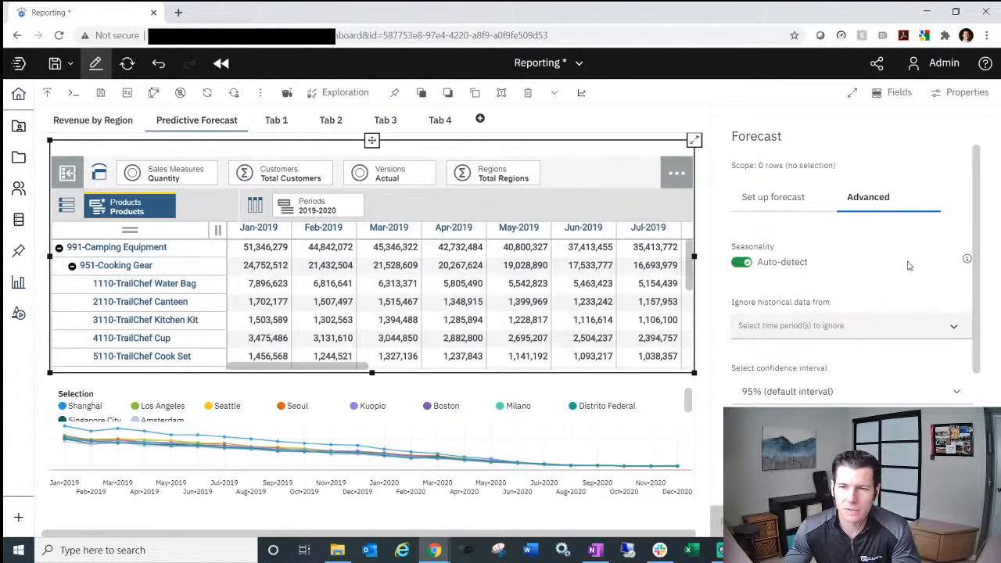
{"action": "left_click", "coordinate": [743, 262]}
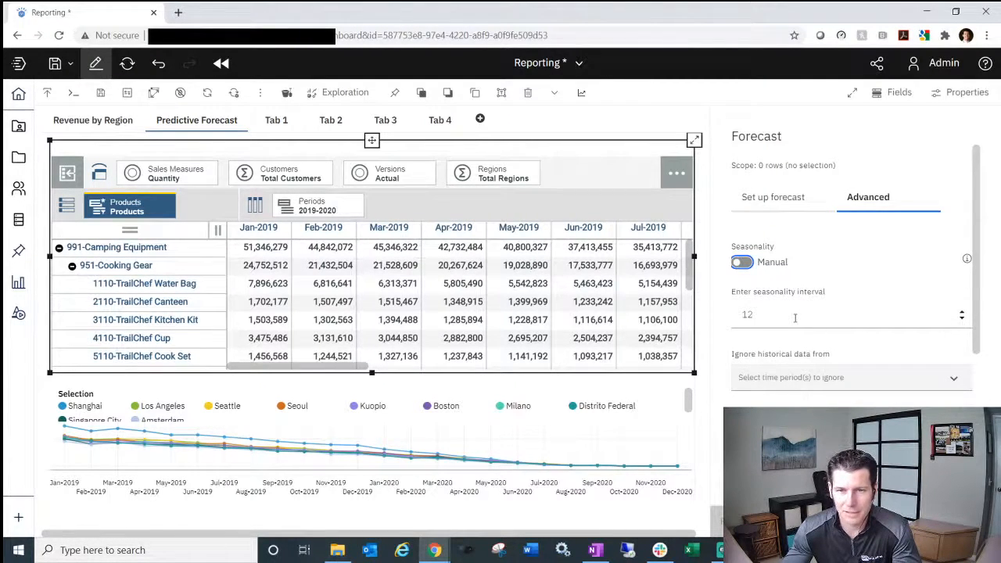
{"action": "left_click", "coordinate": [743, 263]}
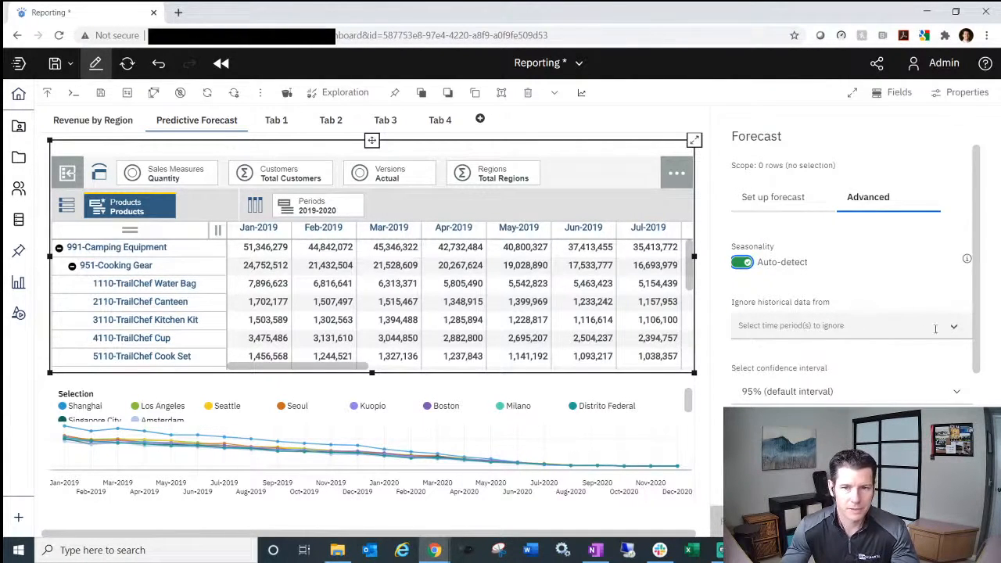
{"action": "scroll", "coordinate": [865, 362], "scroll_direction": "down", "scroll_amount": 3}
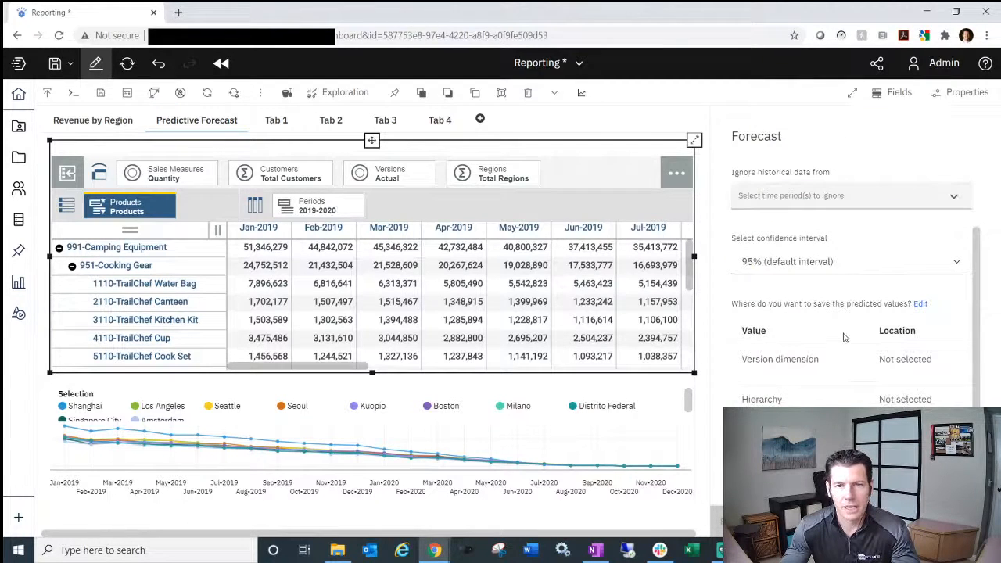
{"action": "left_click", "coordinate": [890, 270]}
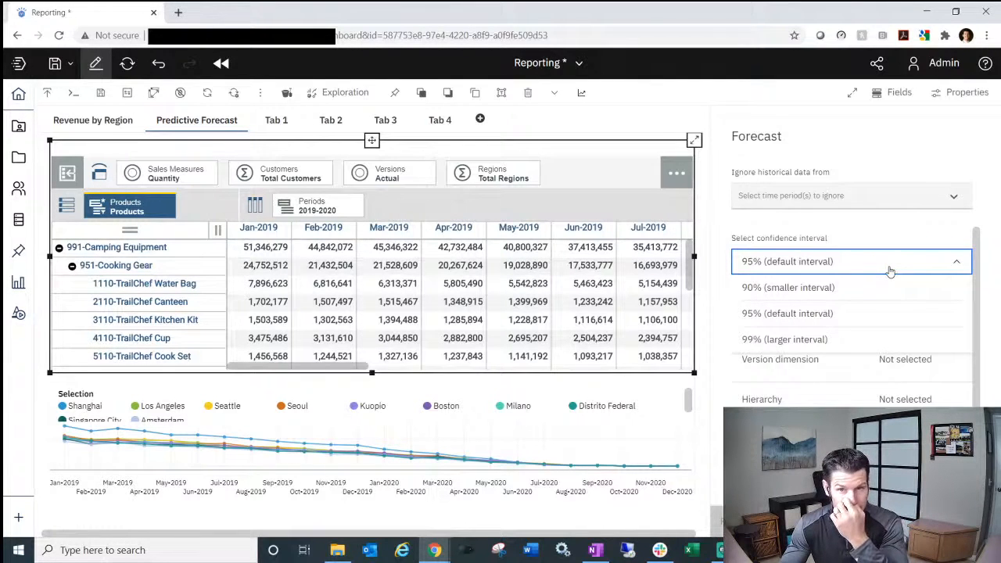
{"action": "left_click", "coordinate": [866, 231]}
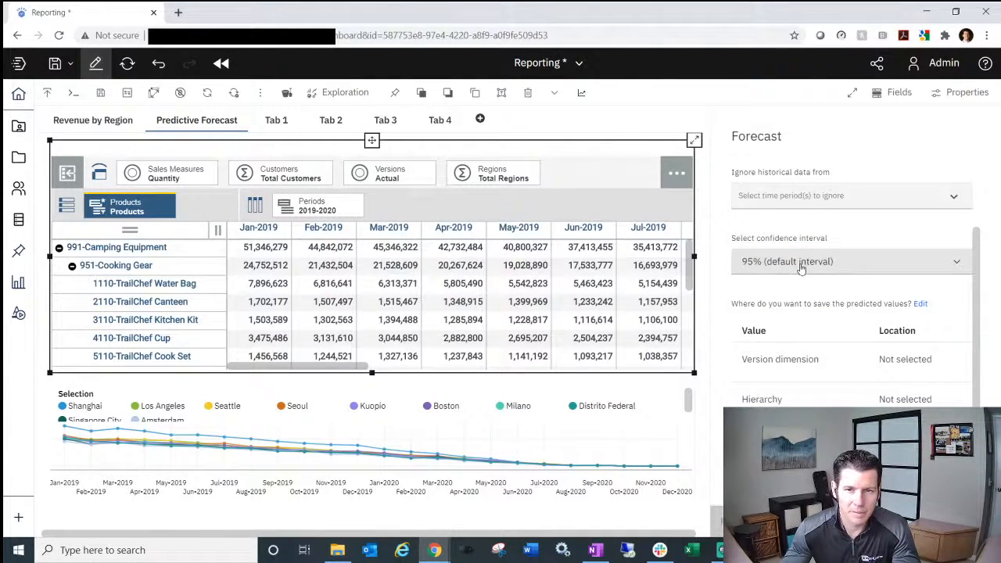
{"action": "scroll", "coordinate": [800, 268], "scroll_direction": "down", "scroll_amount": 1}
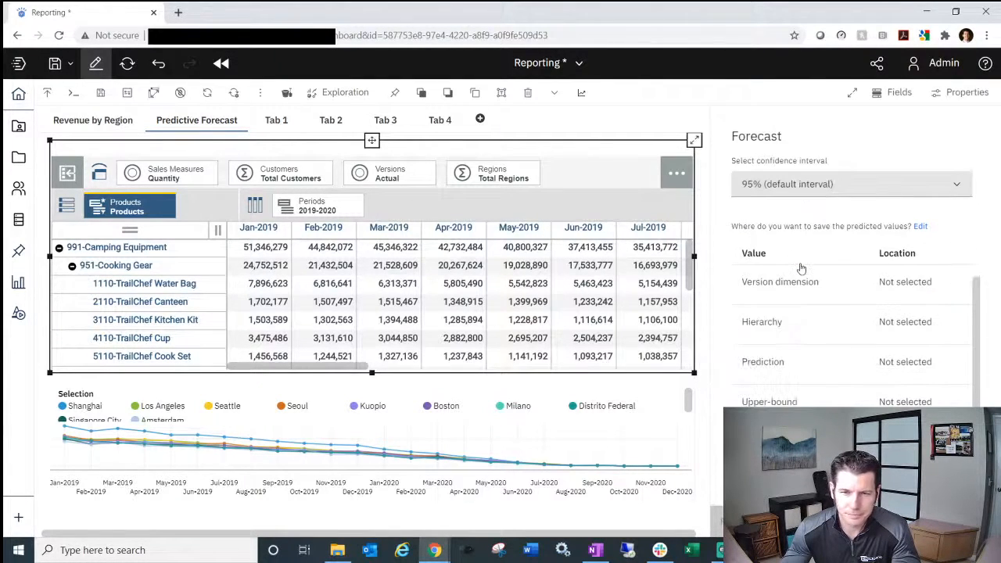
{"action": "scroll", "coordinate": [800, 268], "scroll_direction": "up", "scroll_amount": 1}
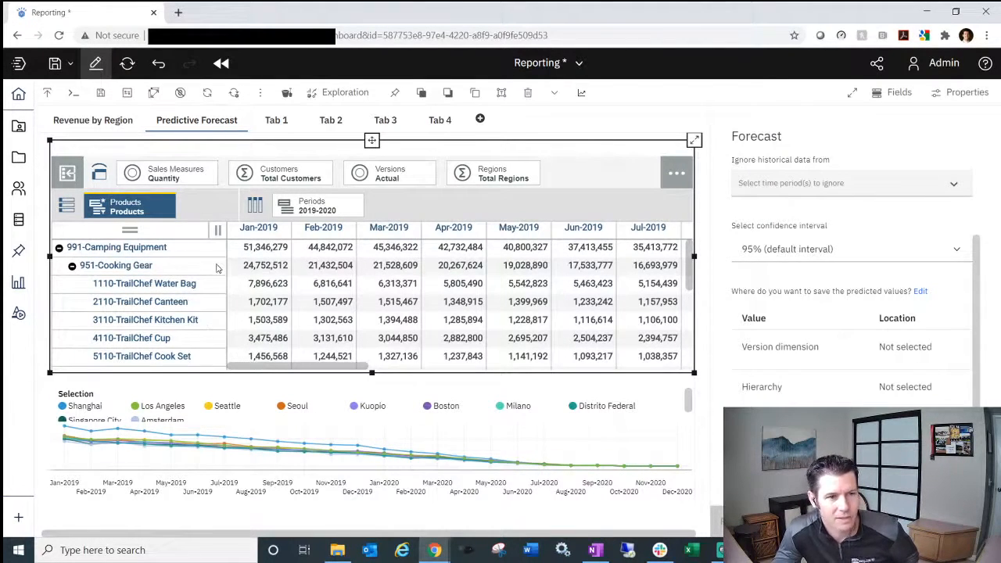
- Select the 991-Camping Equipment row and preview its forecast
{"action": "left_click", "coordinate": [121, 249]}
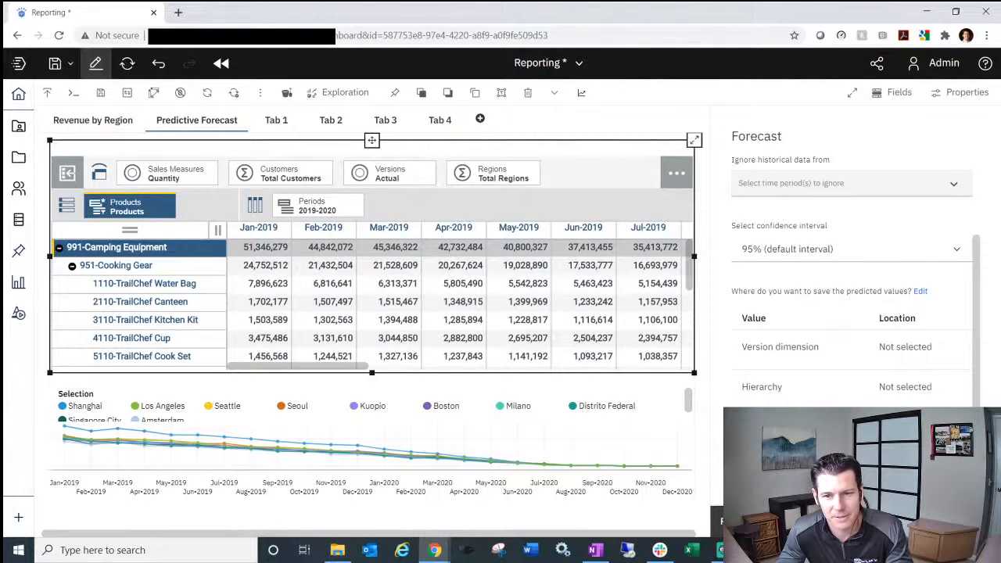
{"action": "left_click", "coordinate": [766, 521]}
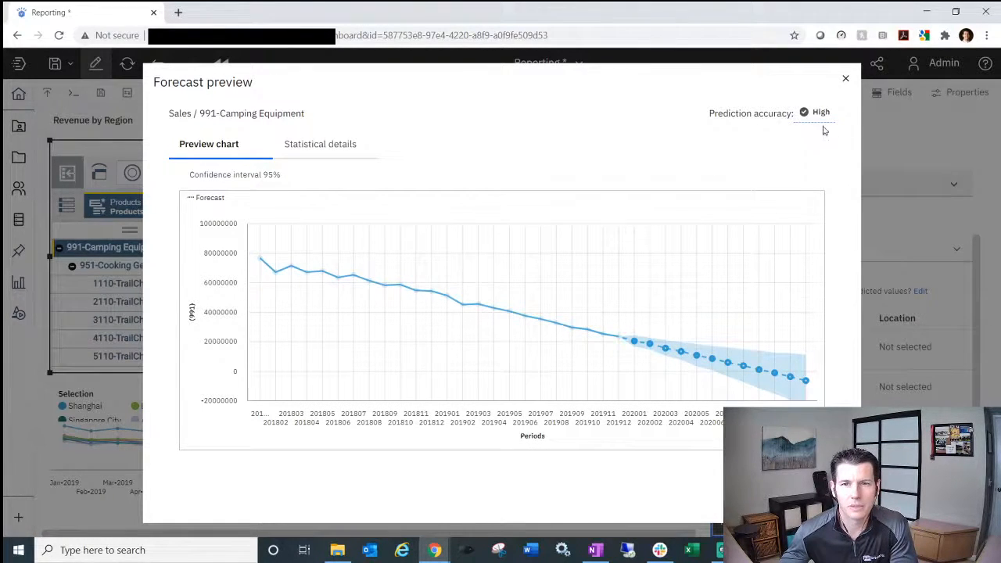
- Check the High prediction accuracy tooltip, then close the Camping Equipment preview
{"action": "mouse_move", "coordinate": [817, 119]}
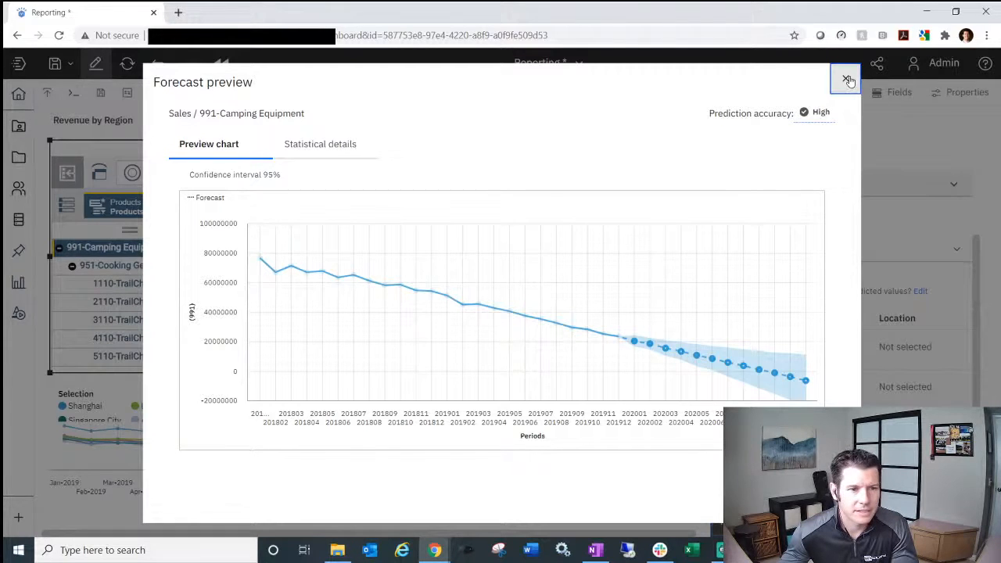
{"action": "left_click", "coordinate": [846, 80]}
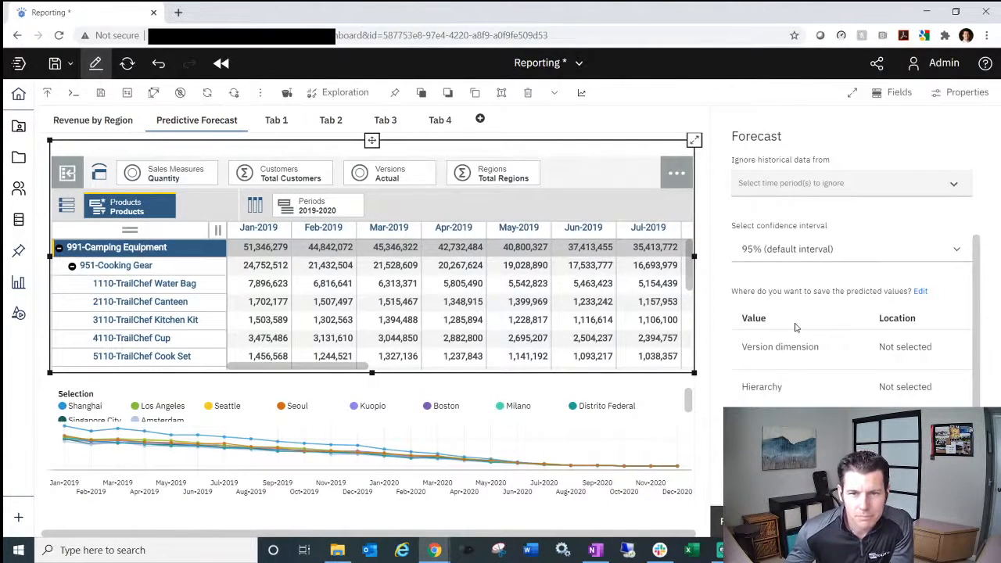
- Review the Advanced options, then return to the Set up forecast tab showing Jan-2020 to Dec-2020
{"action": "scroll", "coordinate": [797, 327], "scroll_direction": "down", "scroll_amount": 1}
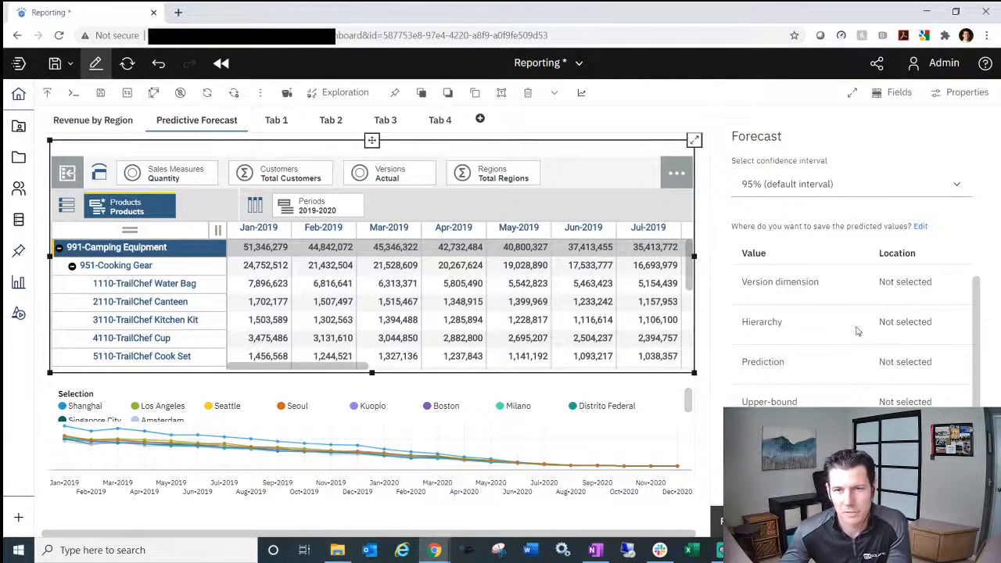
{"action": "scroll", "coordinate": [859, 328], "scroll_direction": "up", "scroll_amount": 3}
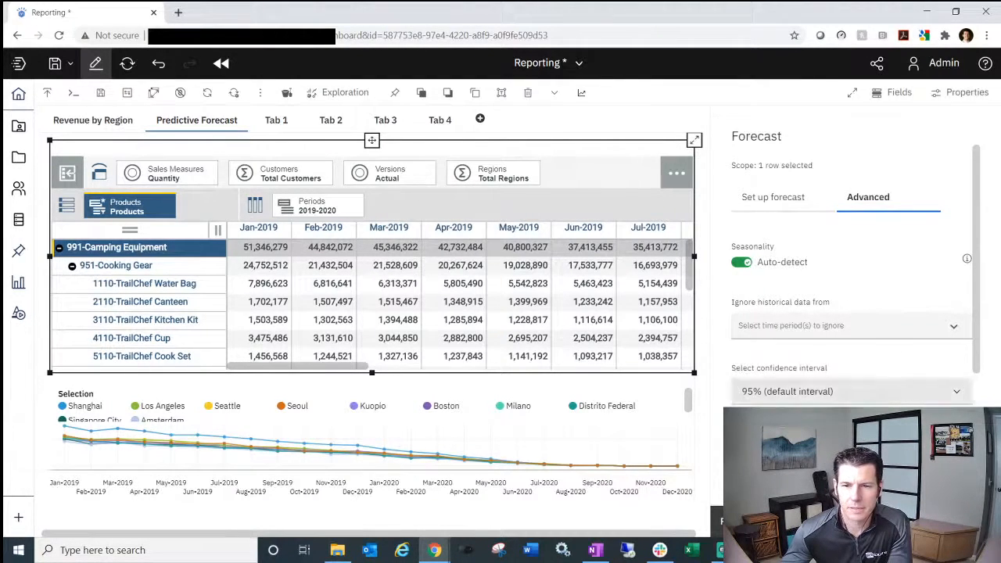
{"action": "scroll", "coordinate": [823, 352], "scroll_direction": "down", "scroll_amount": 3}
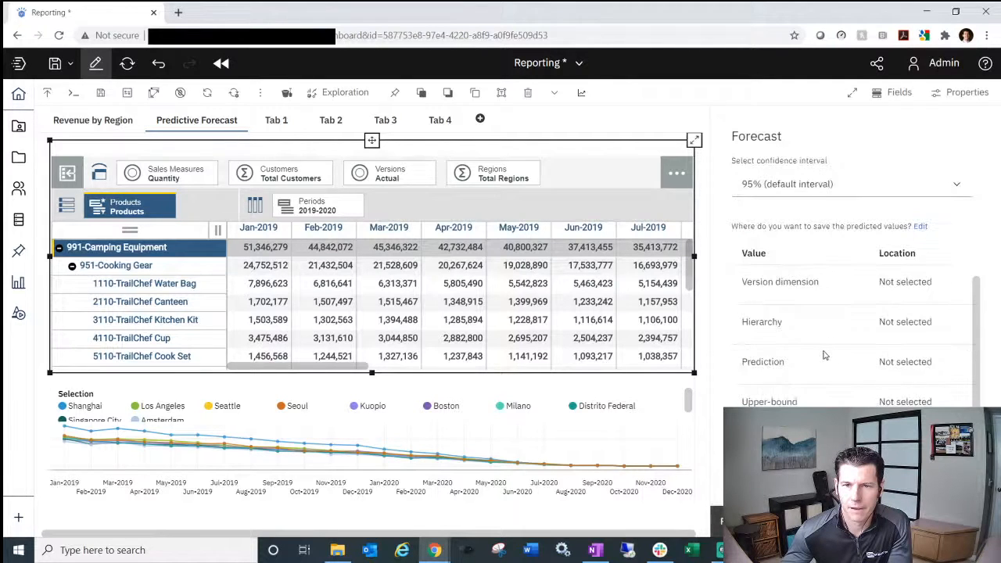
{"action": "scroll", "coordinate": [808, 368], "scroll_direction": "up", "scroll_amount": 4}
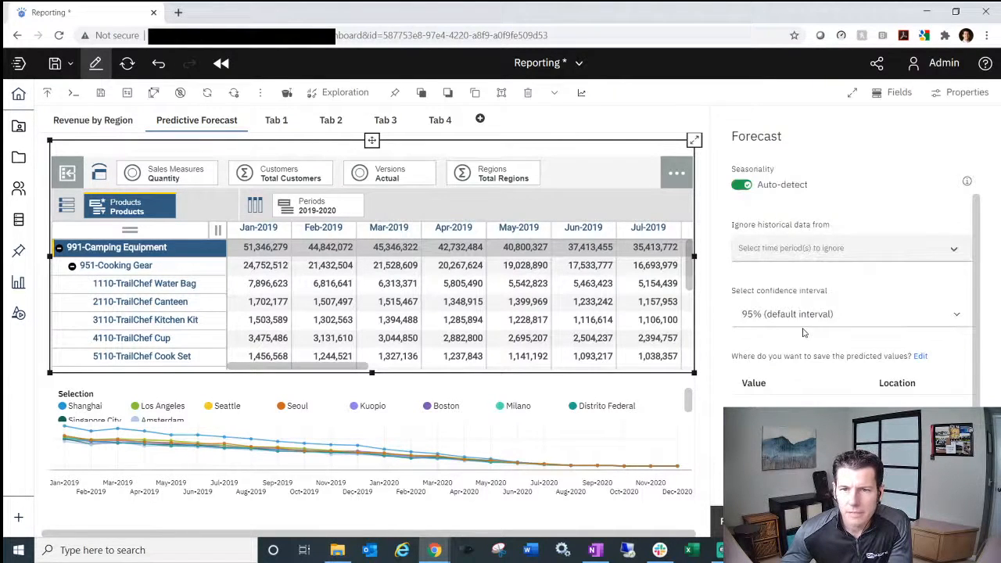
{"action": "left_click", "coordinate": [770, 200]}
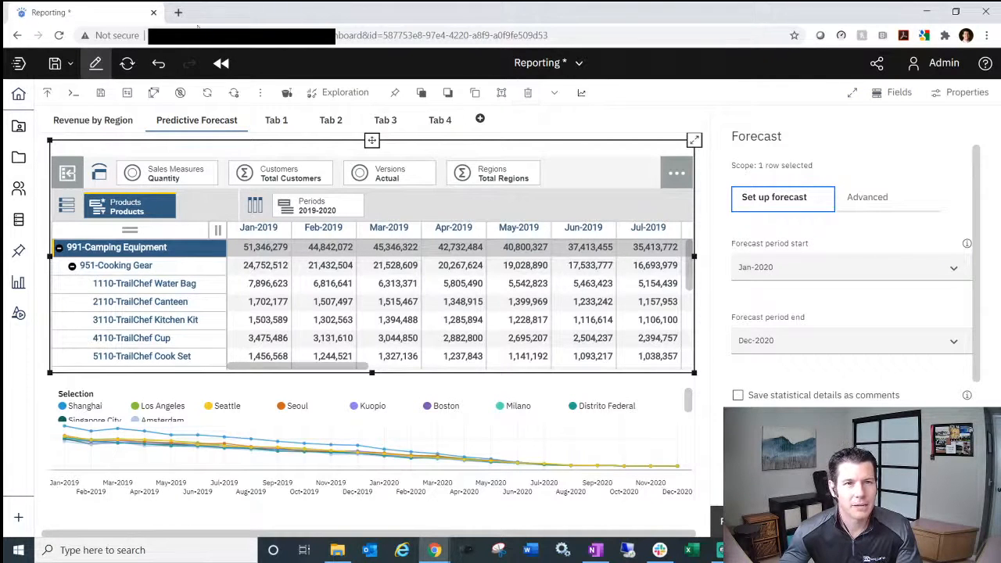
{"action": "left_click", "coordinate": [429, 552]}
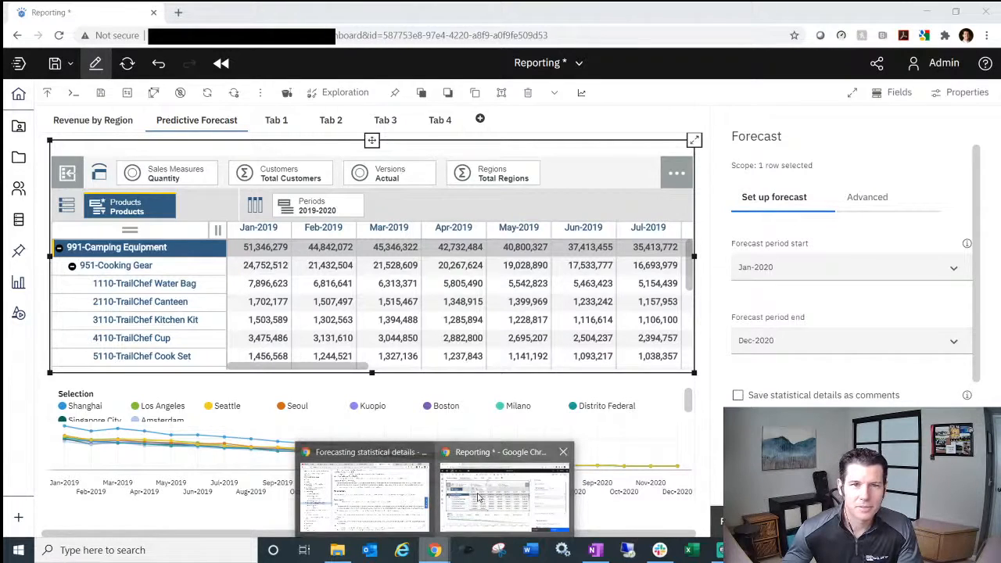
- Switch to the Forecasting statistical details browser window, then to the PMsquare – YouTube tab
{"action": "left_click", "coordinate": [364, 492]}
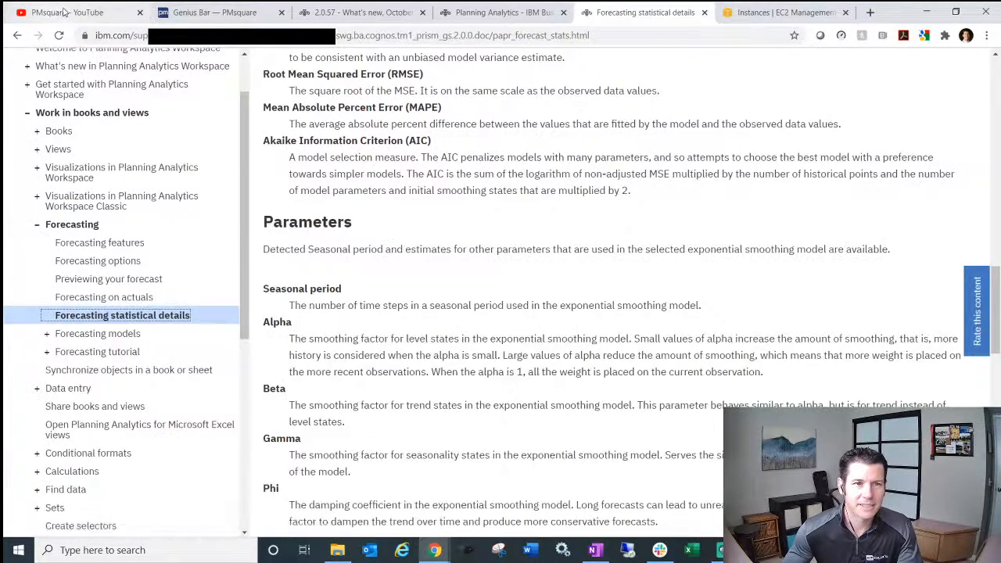
{"action": "left_click", "coordinate": [65, 12]}
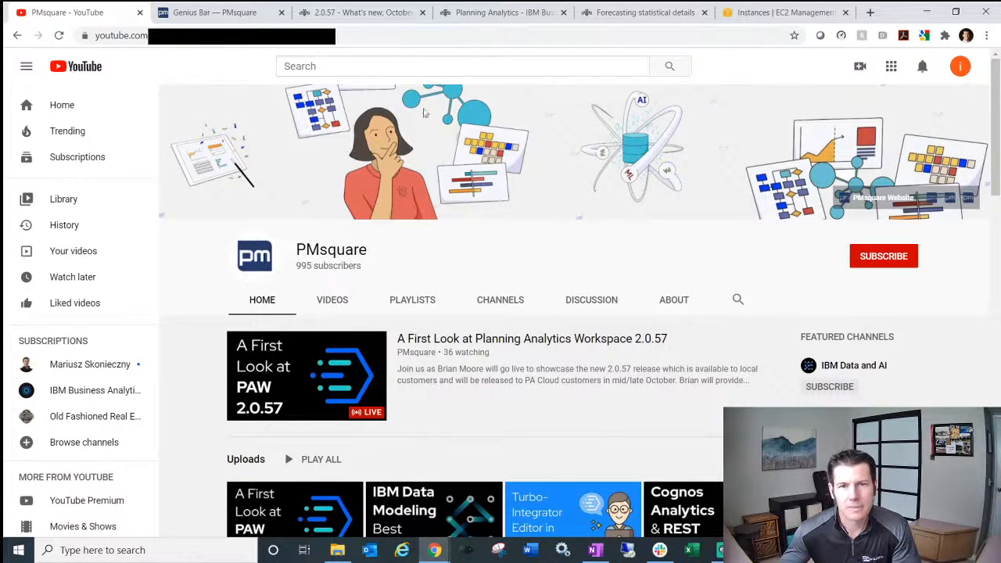
- Read the community blog post on moving cloud clients to the New Experience, down to the Preview screenshots
{"action": "left_click", "coordinate": [499, 14]}
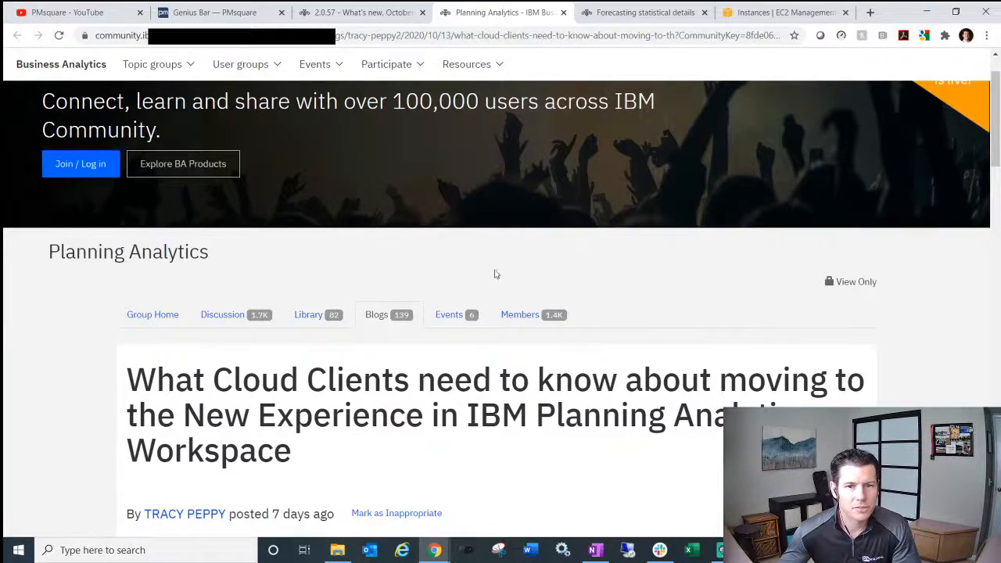
{"action": "scroll", "coordinate": [623, 275], "scroll_direction": "down", "scroll_amount": 1}
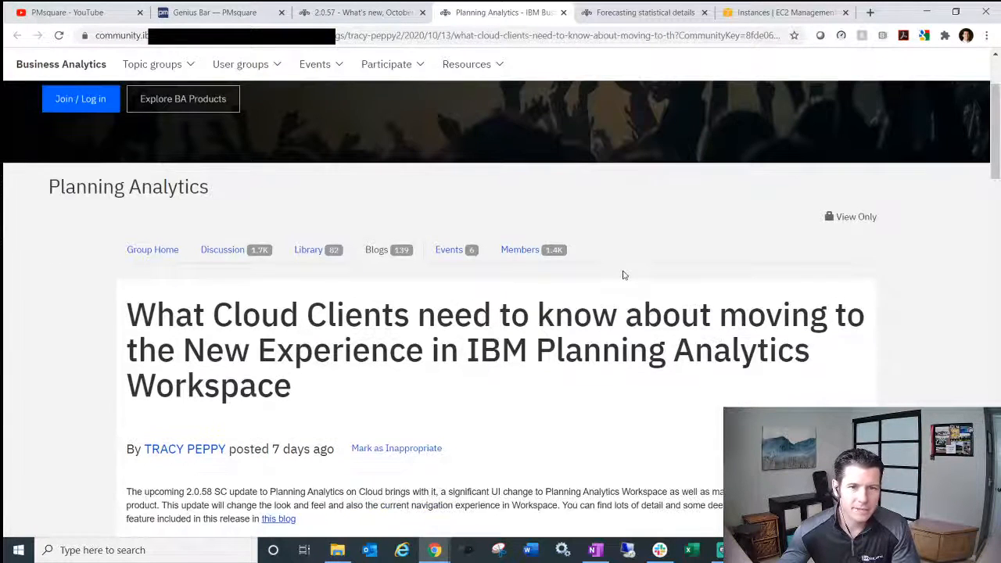
{"action": "scroll", "coordinate": [639, 313], "scroll_direction": "down", "scroll_amount": 3}
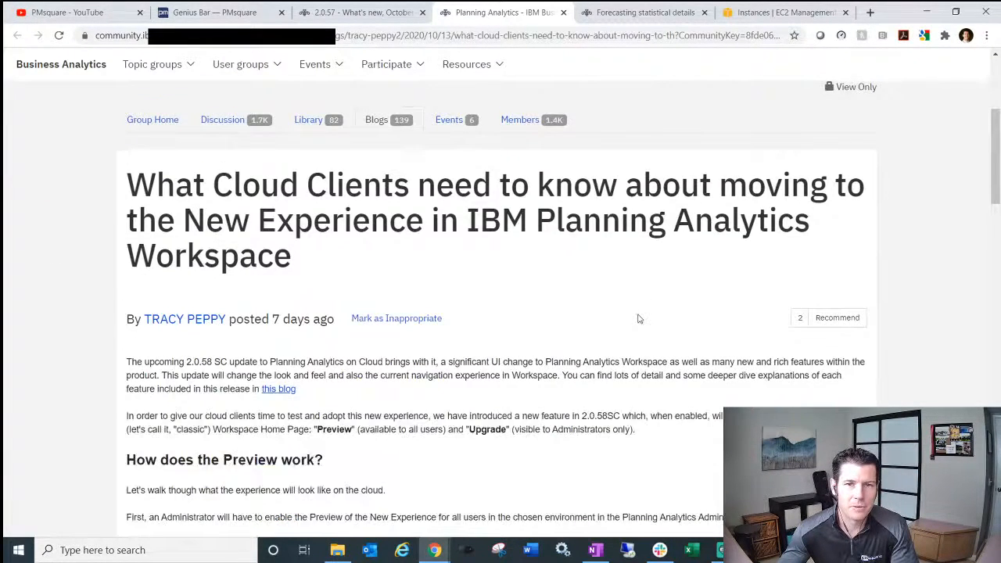
{"action": "scroll", "coordinate": [643, 311], "scroll_direction": "down", "scroll_amount": 2}
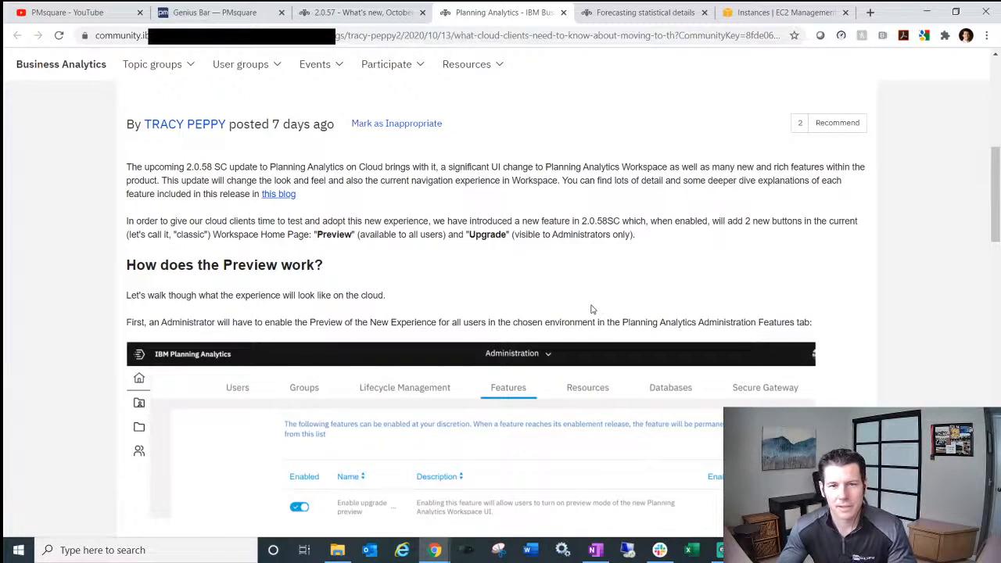
{"action": "scroll", "coordinate": [591, 309], "scroll_direction": "down", "scroll_amount": 7}
{"action": "scroll", "coordinate": [592, 309], "scroll_direction": "up", "scroll_amount": 1}
{"action": "scroll", "coordinate": [592, 309], "scroll_direction": "up", "scroll_amount": 7}
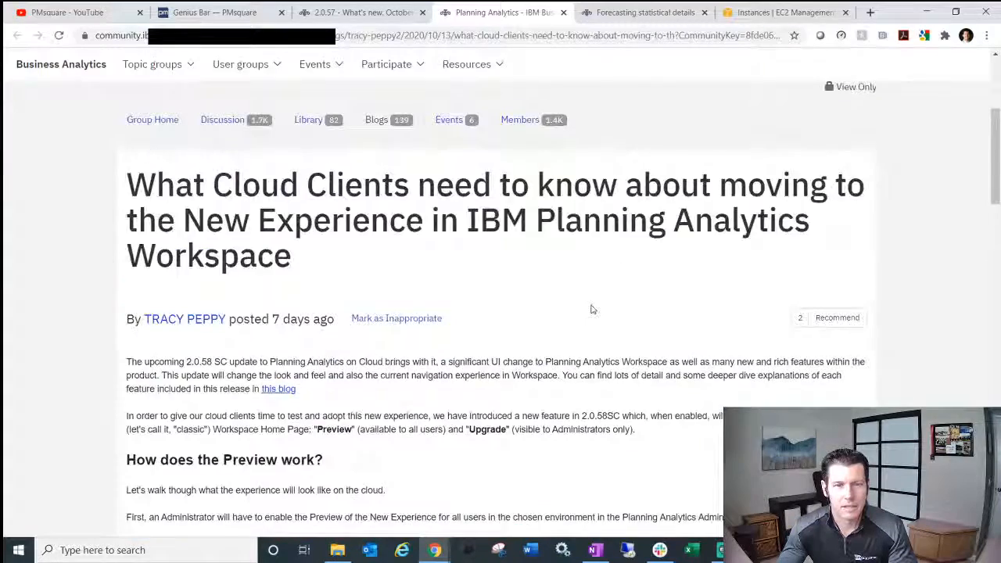
{"action": "scroll", "coordinate": [592, 310], "scroll_direction": "down", "scroll_amount": 10}
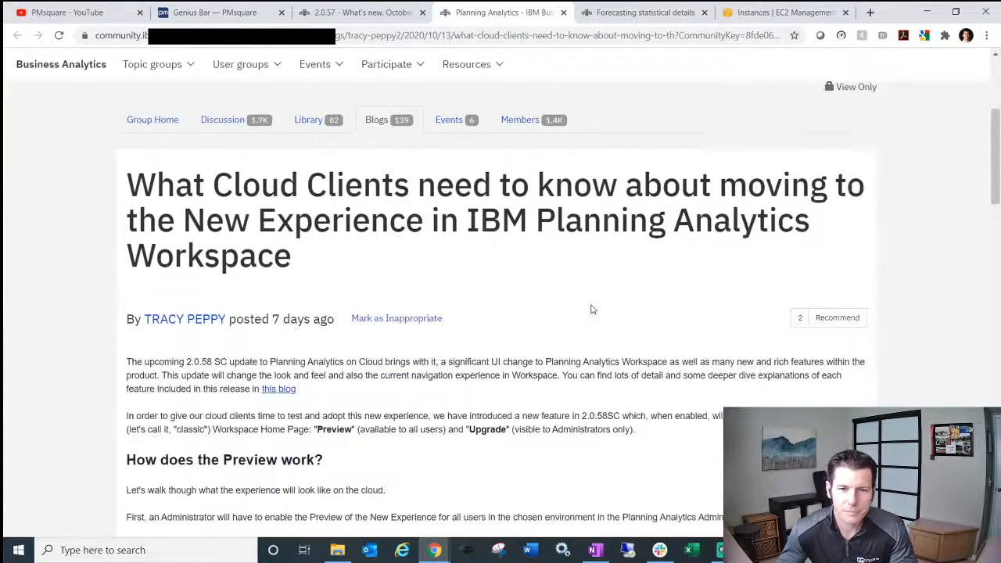